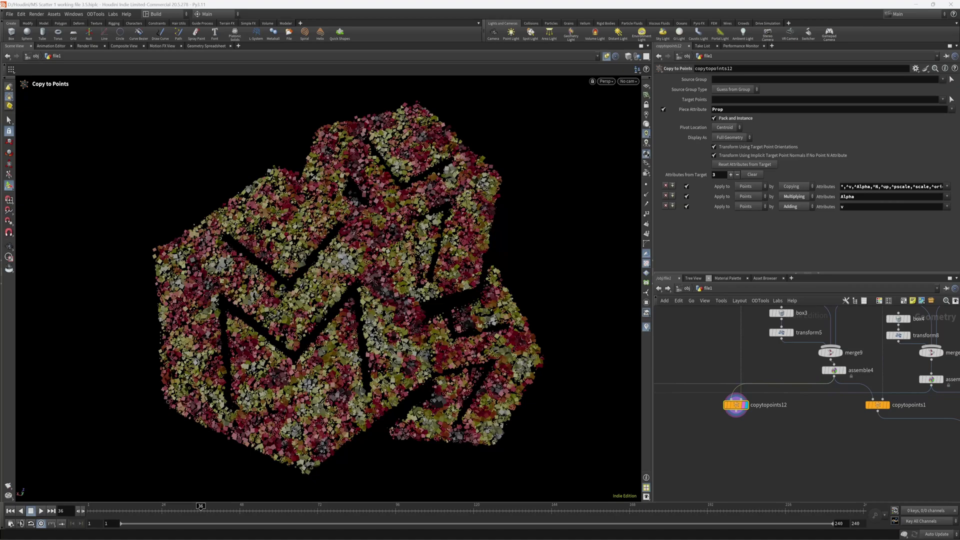
Examine the scatter node network and open the MS_Scatter node's parameters with their mode options
mouse_move(736, 405)
left_mouse_down()
mouse_move(762, 353)
mouse_move(714, 349)
mouse_move(731, 406)
left_mouse_up()
scroll(775, 482, "down", 5)
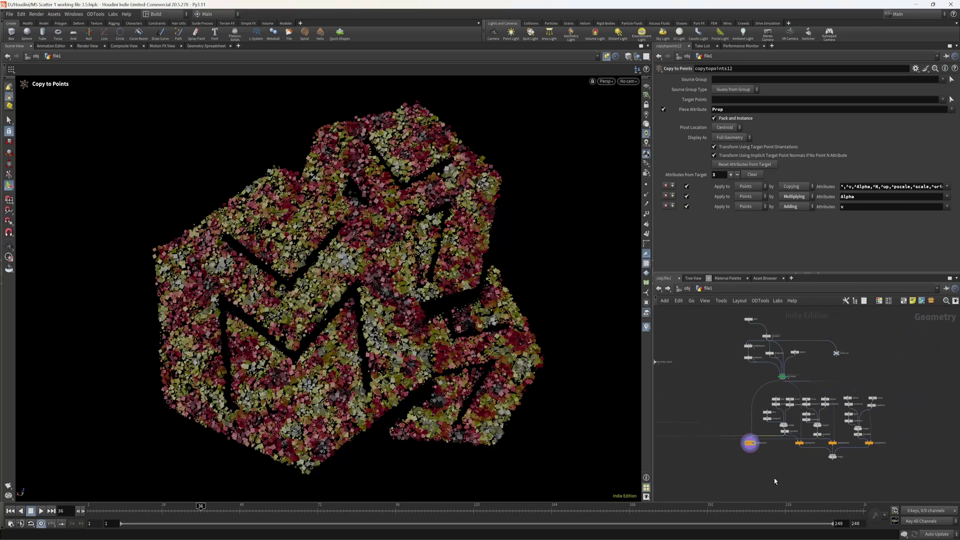
scroll(780, 380, "up", 8)
scroll(819, 407, "down", 1)
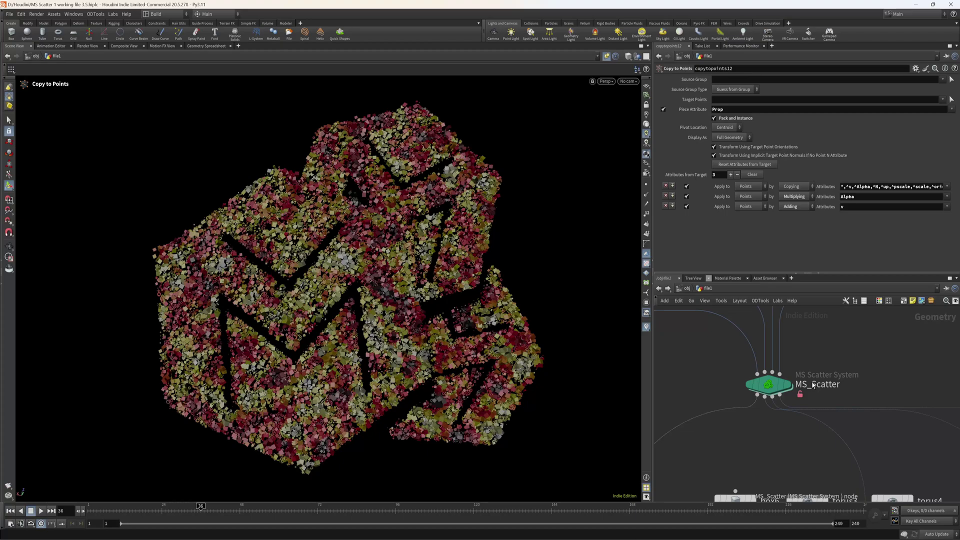
scroll(755, 364, "down", 5)
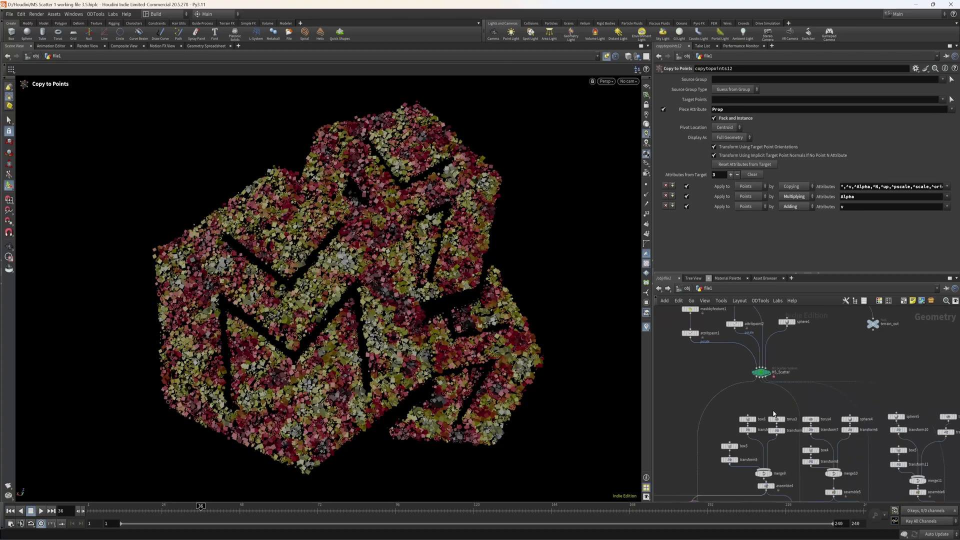
scroll(772, 398, "up", 5)
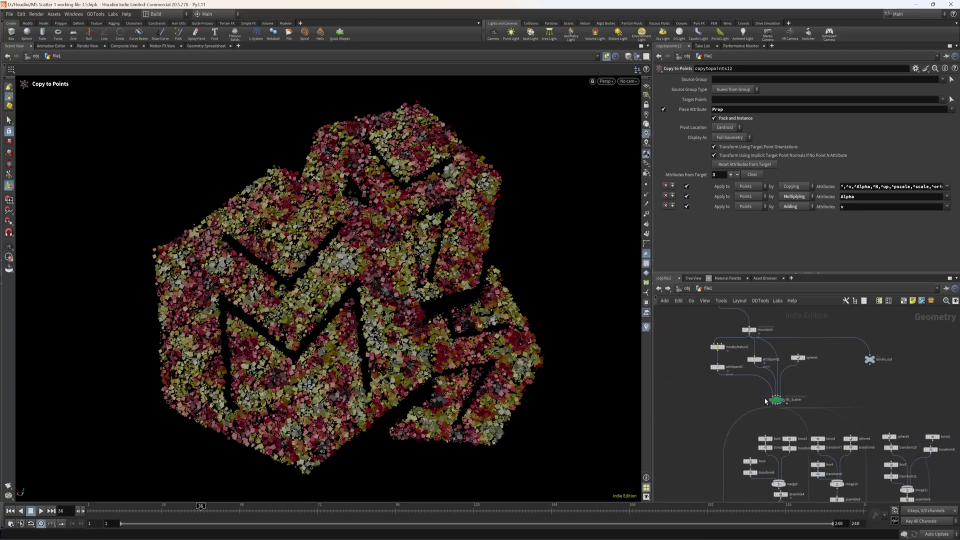
scroll(778, 396, "up", 3)
scroll(780, 400, "down", 3)
left_click(780, 400)
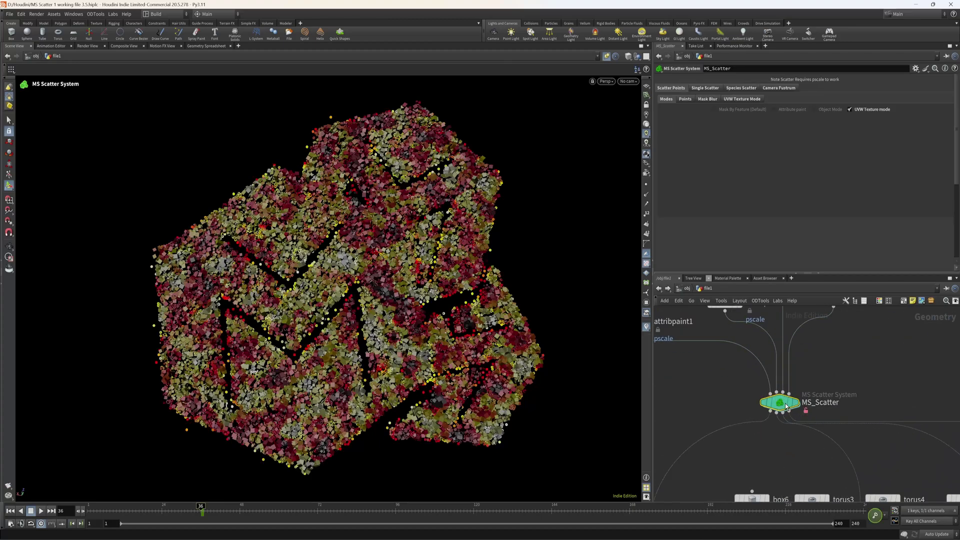
scroll(816, 429, "down", 2)
scroll(816, 428, "up", 3)
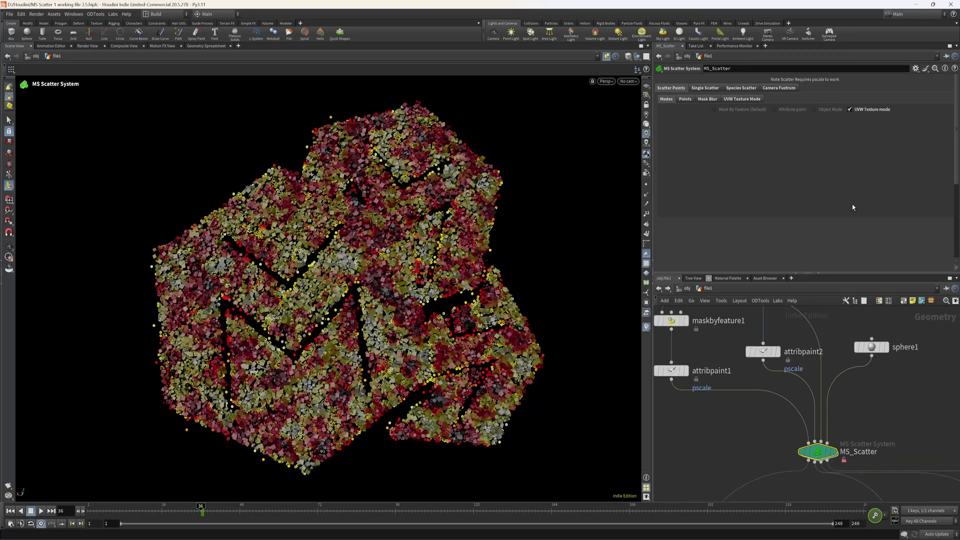
Display the mountain2 terrain node, open its noise parameters and inspect the bare terrain
scroll(832, 443, "down", 3)
scroll(763, 377, "up", 4)
left_click(848, 327)
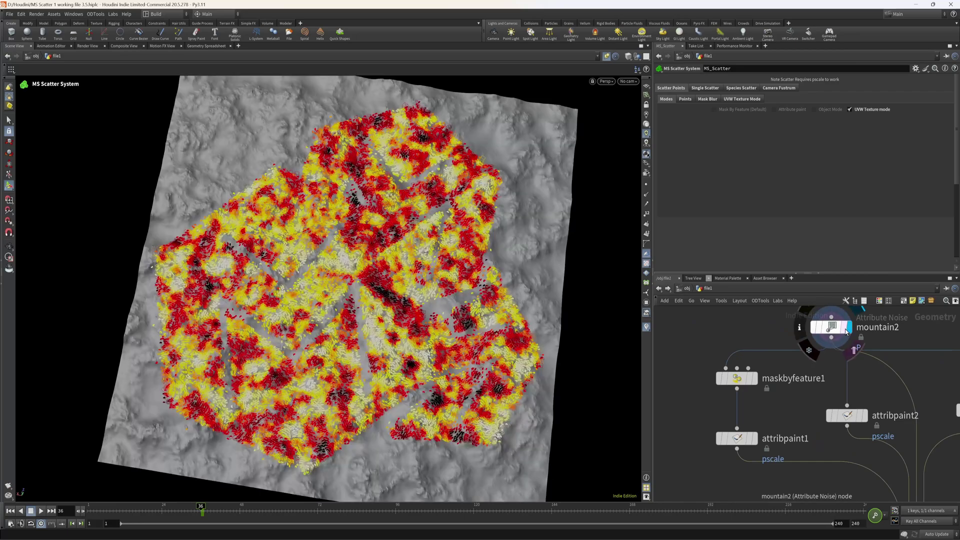
left_click(831, 327)
left_click_drag(443, 303, 391, 281, "alt")
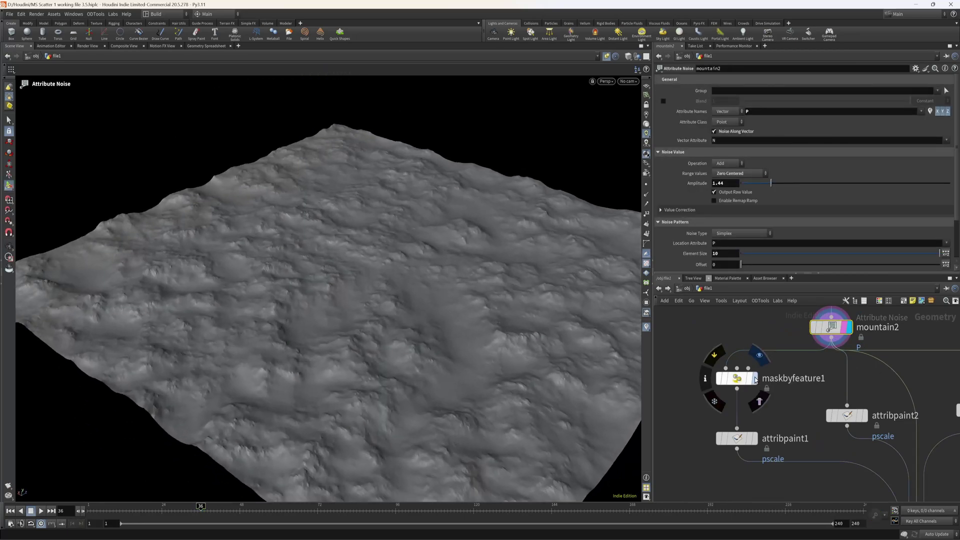
Display the maskbyfeature1 node and inspect its pscale mask on the terrain
left_click(754, 378)
left_click(737, 378)
left_click_drag(406, 310, 430, 287, "alt")
Display the attribpaint1 node and inspect the paths painted into the pscale mask
middle_click_drag(756, 442, 718, 395)
scroll(718, 394, "up", 1)
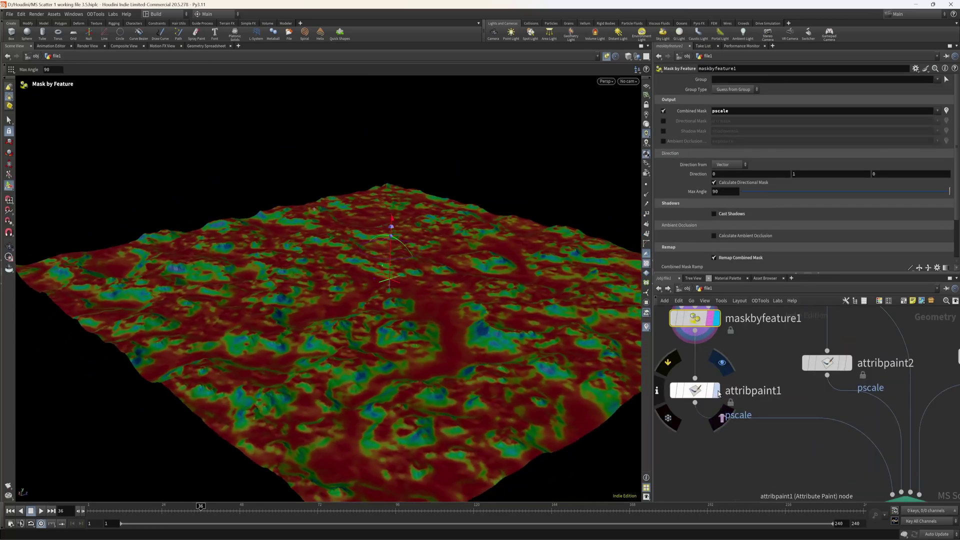
left_click(718, 393)
left_click(695, 390)
scroll(504, 328, "up", 3)
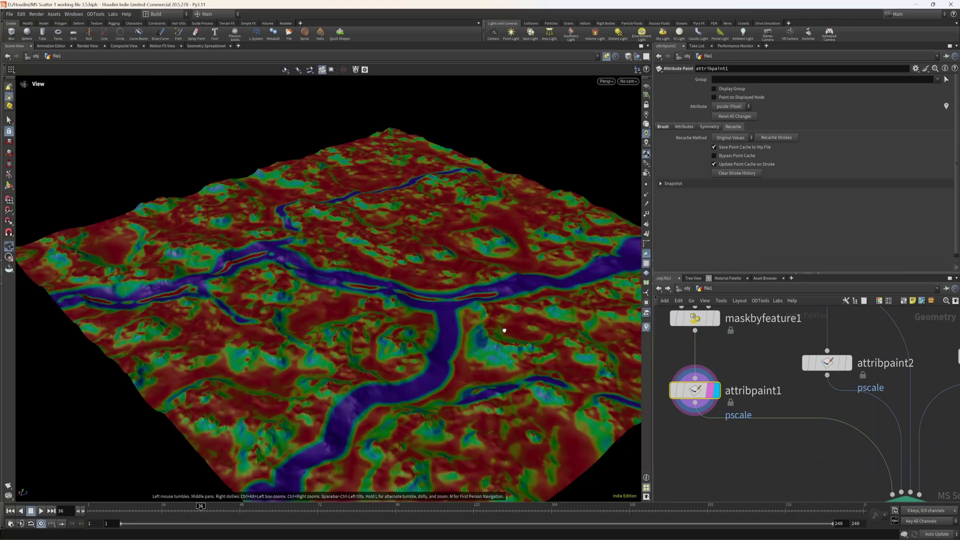
left_click_drag(505, 327, 458, 318, "alt")
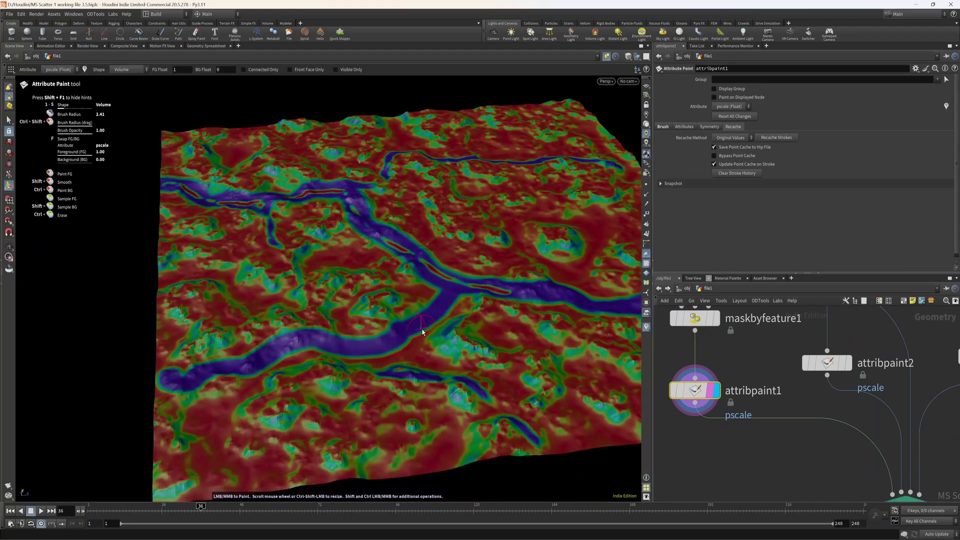
Display the attribpaint2 node and inspect its painted pscale regions on the terrain
scroll(750, 374, "down", 3)
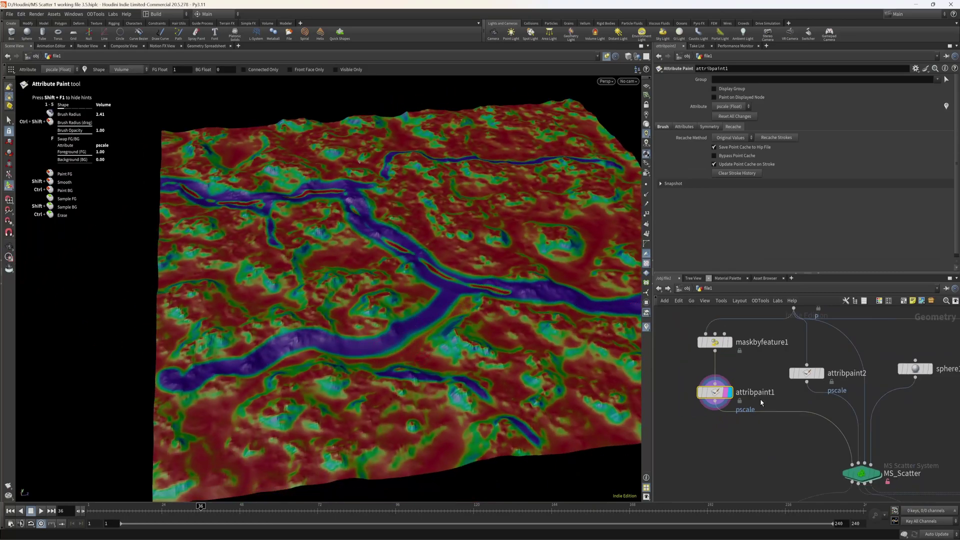
left_click(799, 357)
left_click(782, 355)
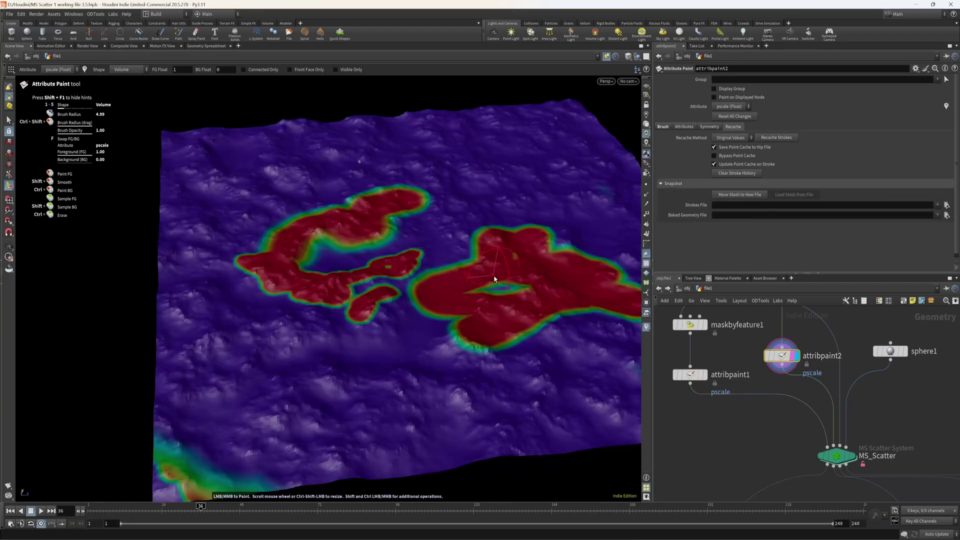
key("Return")
Inspect the MS_Scatter points on the terrain and switch the scatter mode to Object Mode
mouse_move(834, 450)
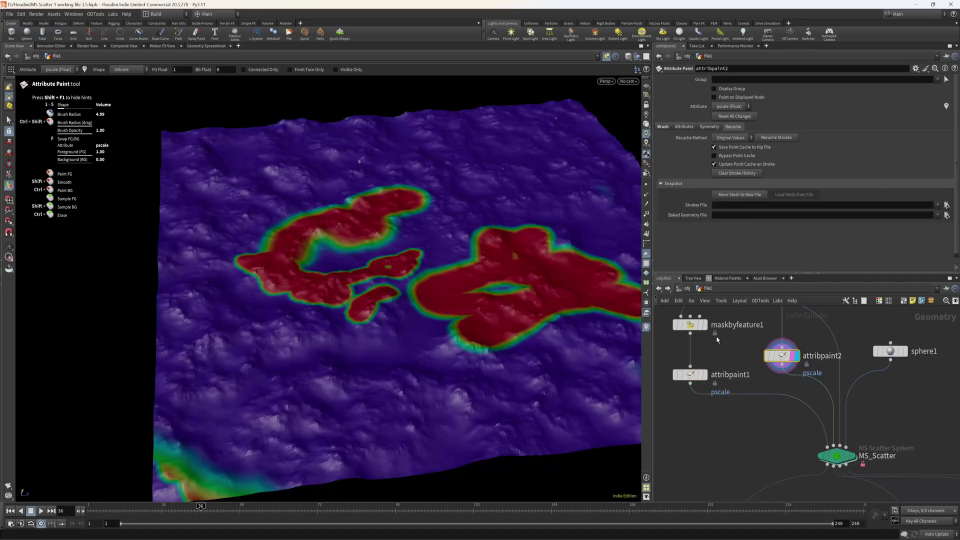
left_click(836, 455)
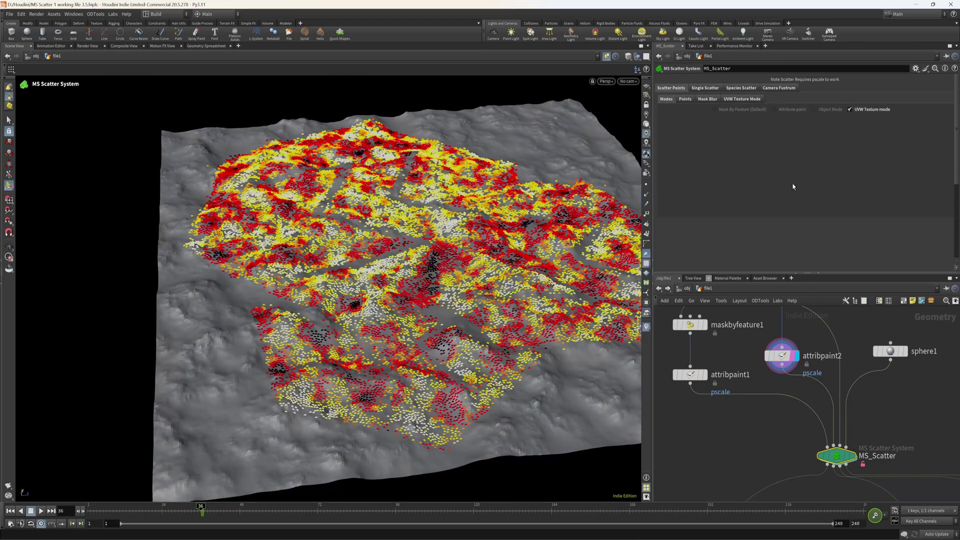
left_click_drag(414, 235, 467, 238, "alt")
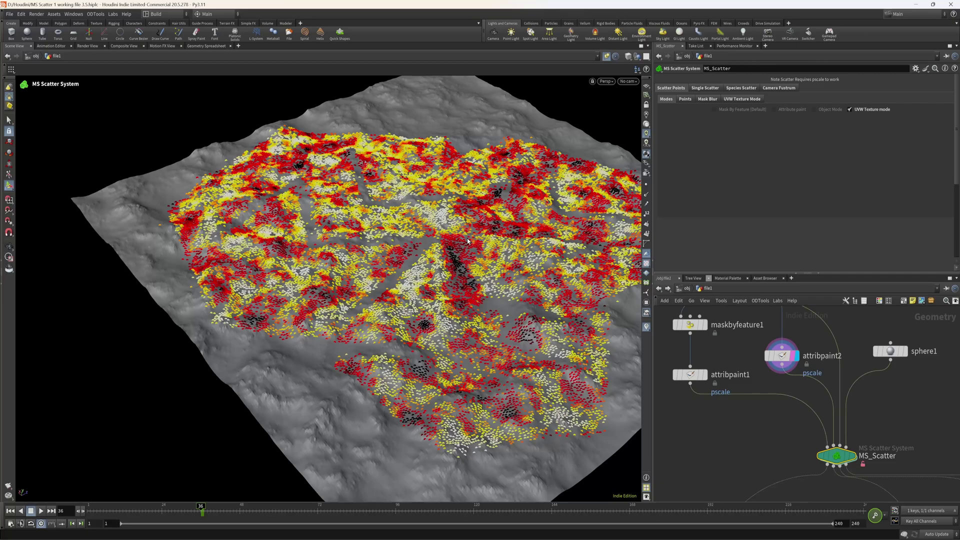
mouse_move(853, 458)
left_click(821, 110)
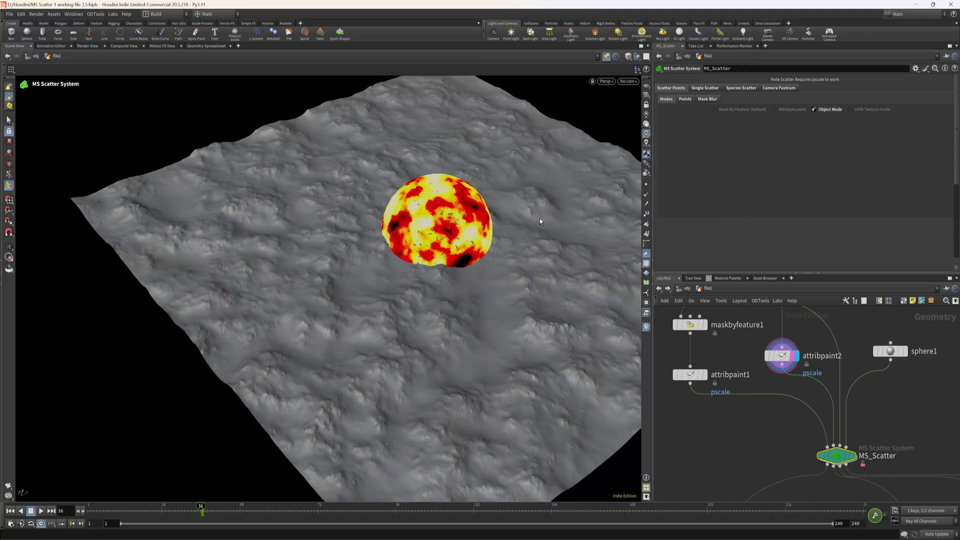
Display the copytopoints12 node and inspect the props scattered over the sphere
scroll(830, 402, "down", 8)
scroll(819, 455, "up", 7)
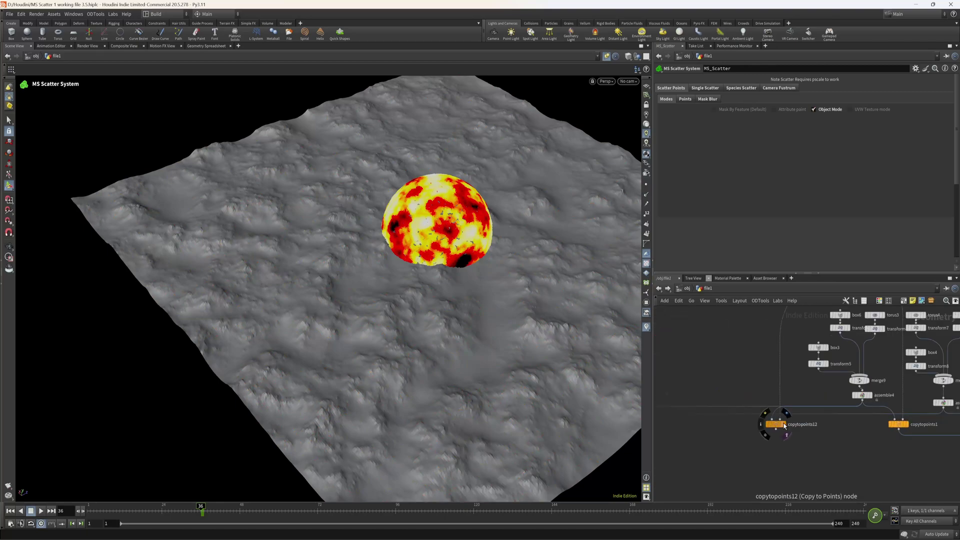
left_click(783, 425)
left_click(778, 425)
scroll(465, 209, "up", 4)
mouse_move(469, 210)
left_mouse_down()
mouse_move(444, 207)
mouse_move(466, 222)
left_mouse_up()
scroll(802, 470, "down", 4)
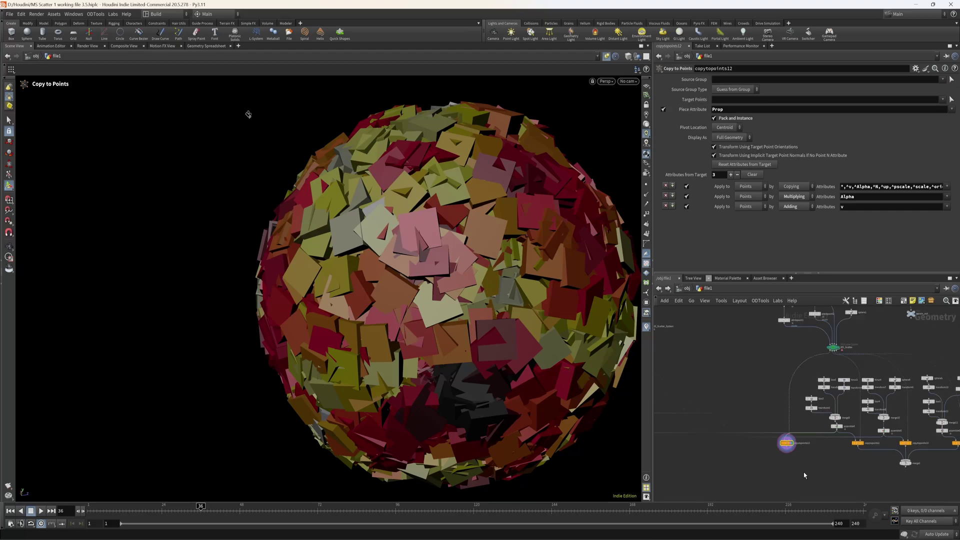
Turn on camera frustum culling in the MS_Scatter node
scroll(834, 320, "up", 4)
left_click(830, 416)
left_click(775, 89)
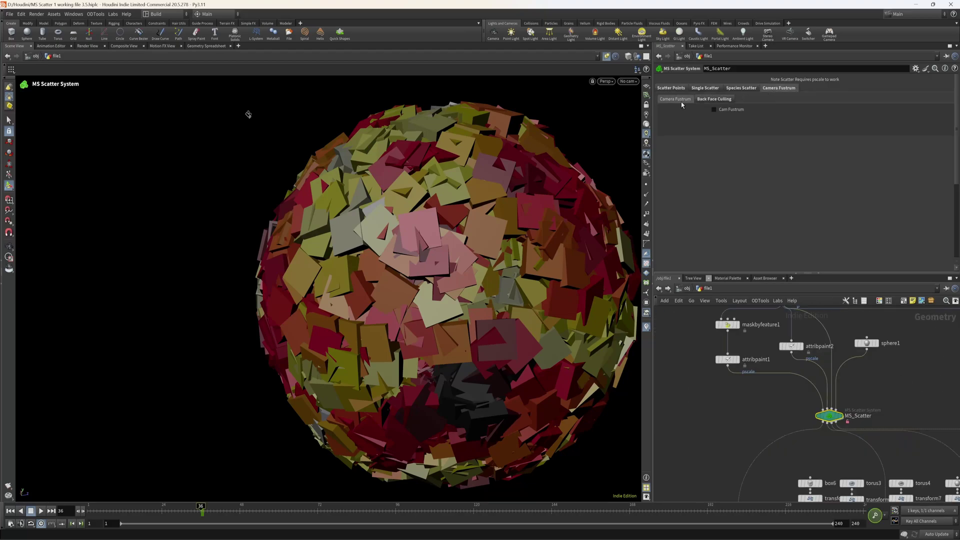
left_click(713, 109)
Look through cam1 and reposition it to frame the scattered sphere
left_click(631, 81)
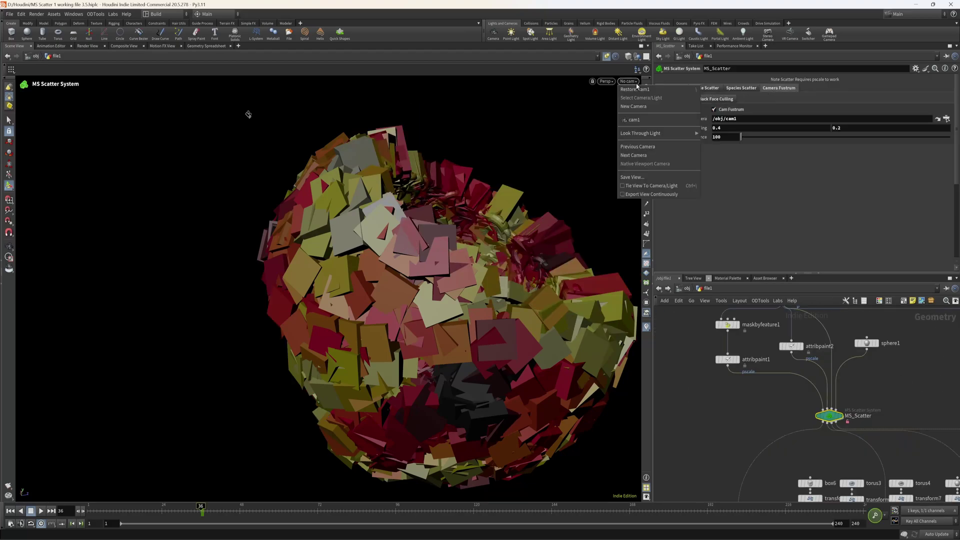
left_click(633, 120)
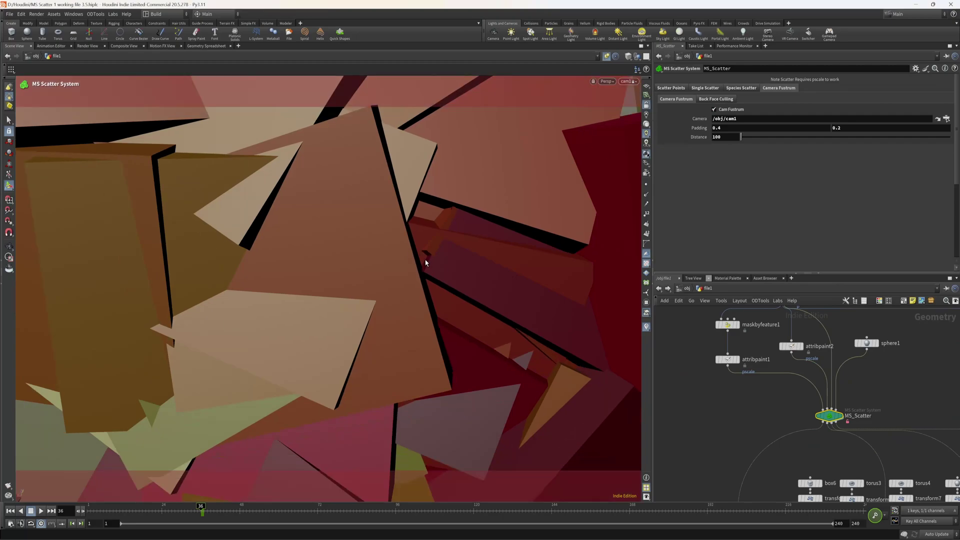
key("space+g")
right_click_drag(416, 262, 394, 257, "alt")
left_click_drag(395, 257, 426, 270, "alt")
scroll(428, 271, "up", 3)
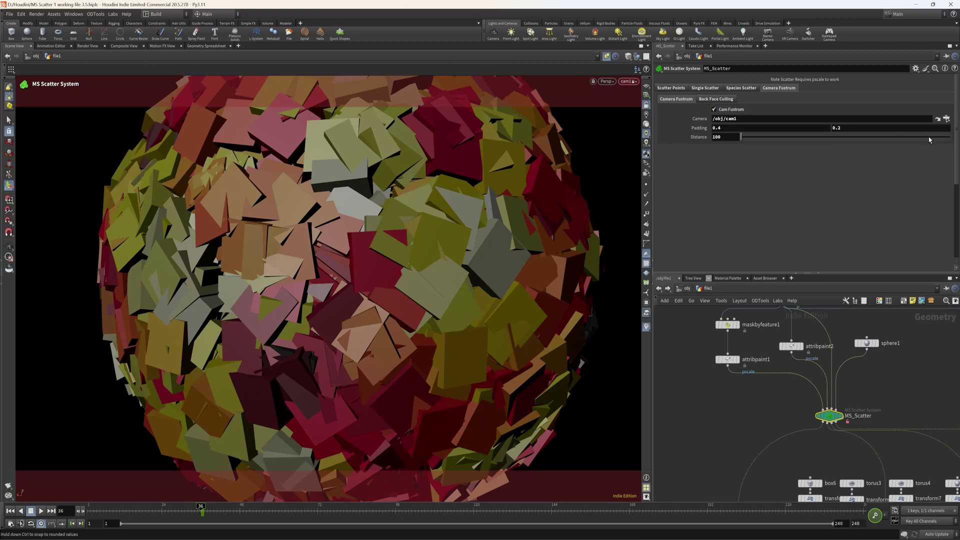
Check the frustum camera and distance settings, and turn on back face culling
left_click(946, 118)
left_click(891, 186)
left_click_drag(726, 137, 704, 140)
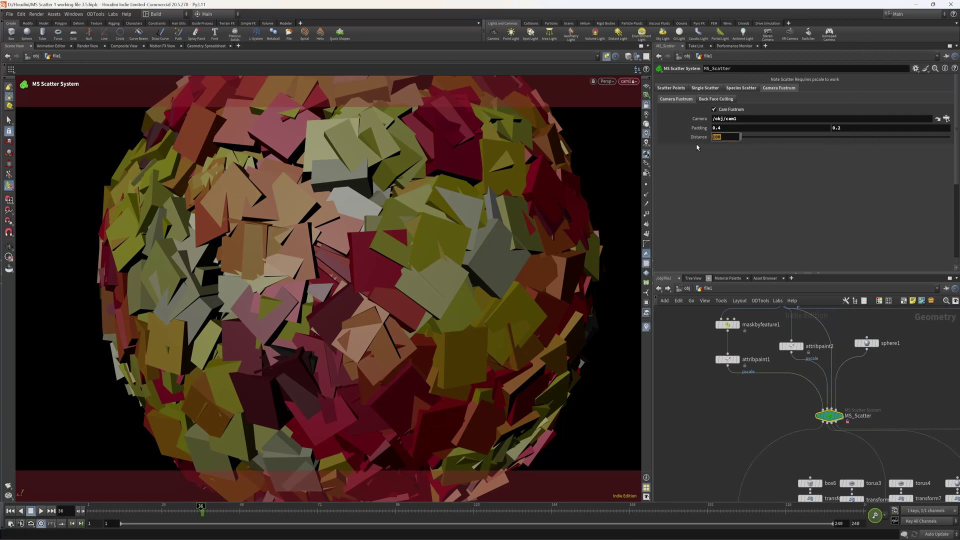
left_click(711, 99)
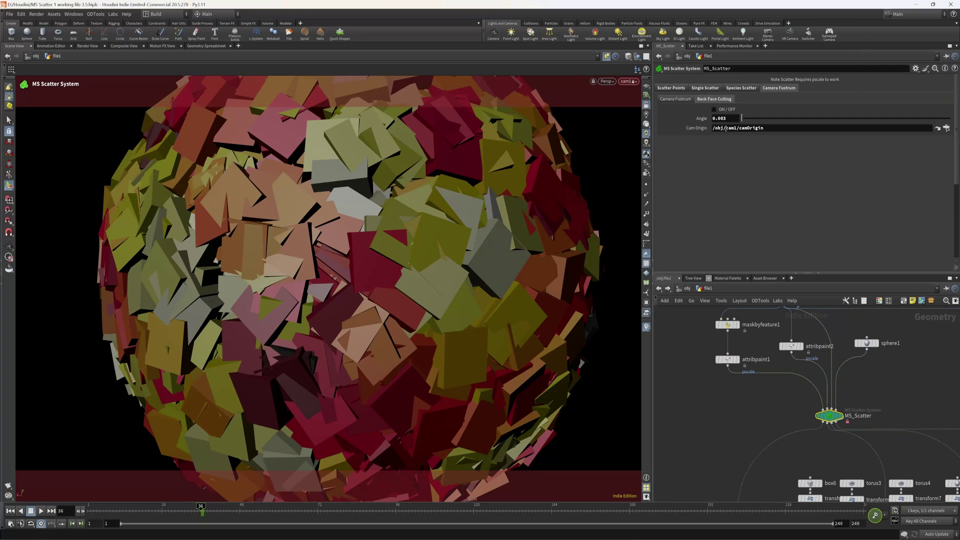
left_click(713, 109)
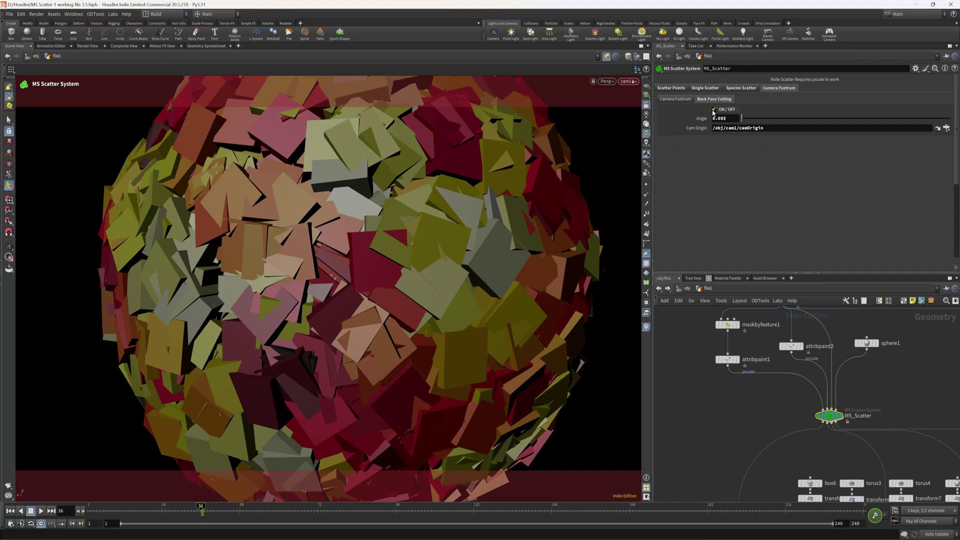
Leave the camera view to inspect the culled sphere, and set the back face culling angle to -0.018
left_click(646, 104)
right_click_drag(408, 295, 402, 319, "alt")
left_click_drag(402, 319, 358, 201)
key("Return")
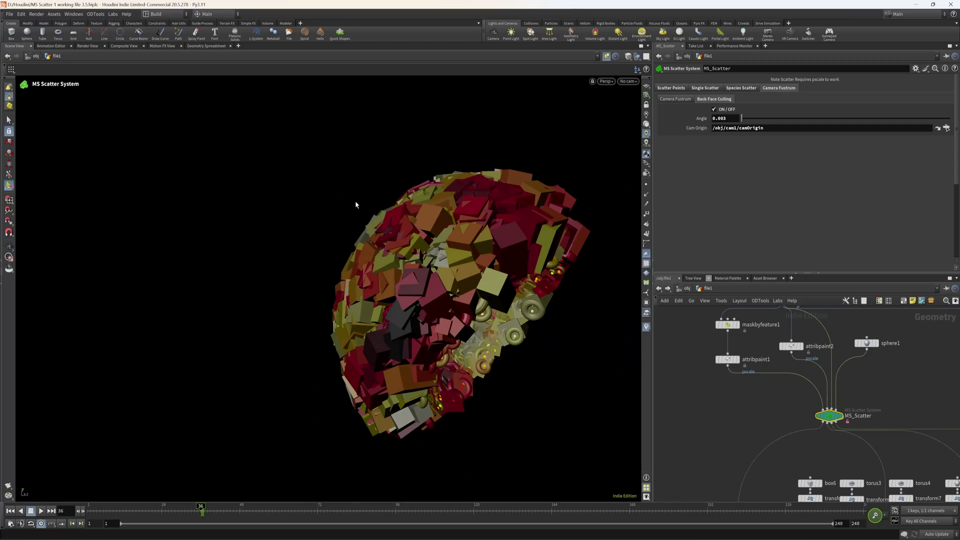
middle_click_drag(732, 117, 205, 167)
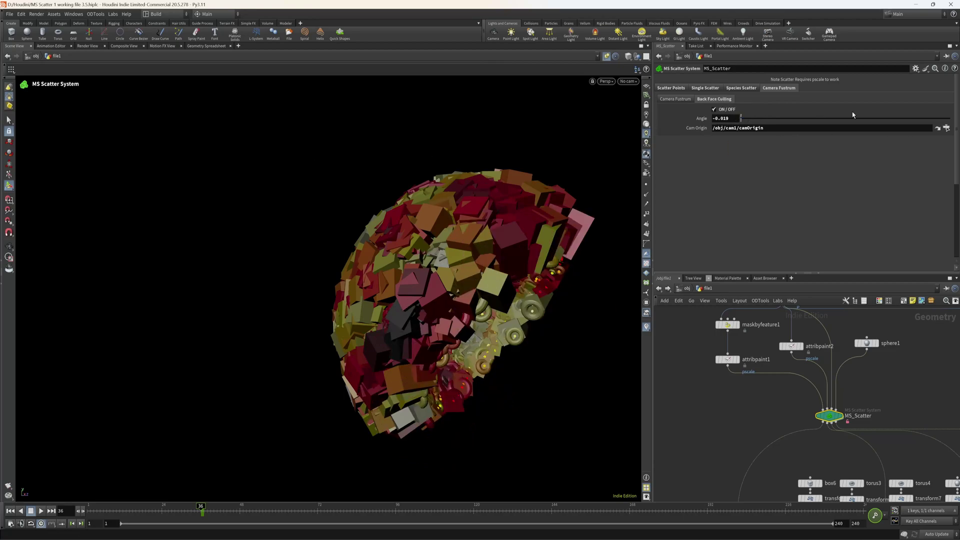
Turn off back face culling and camera frustum culling so the whole sphere is scattered
left_click(714, 110)
left_click(714, 110)
Turn off Object Mode and inspect the default scatter across the terrain
left_click(683, 87)
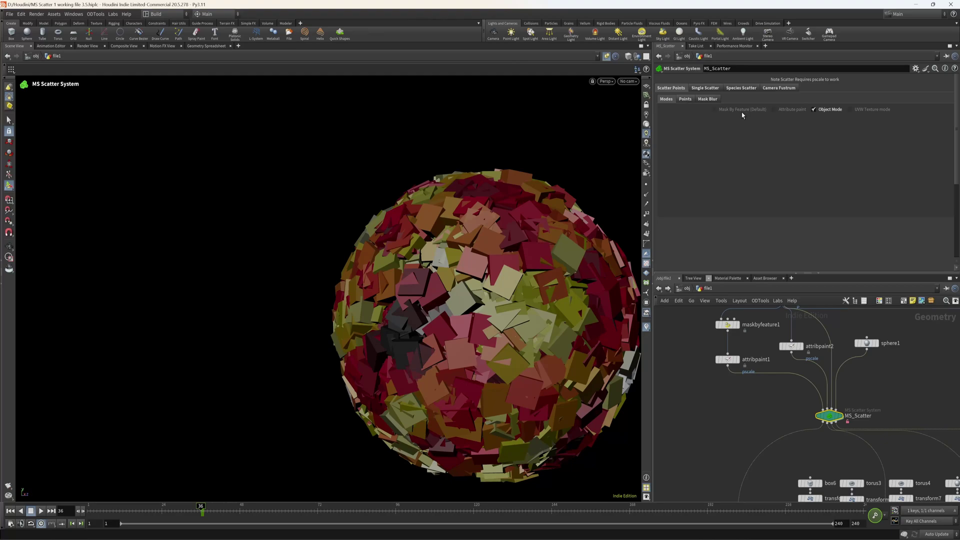
left_click(817, 110)
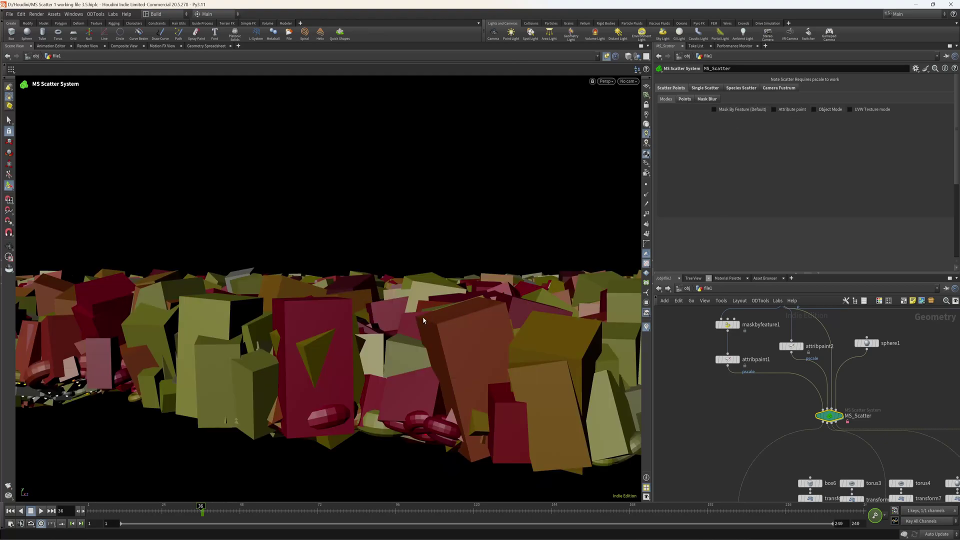
scroll(394, 266, "down", 3)
left_click_drag(394, 266, 445, 261, "alt")
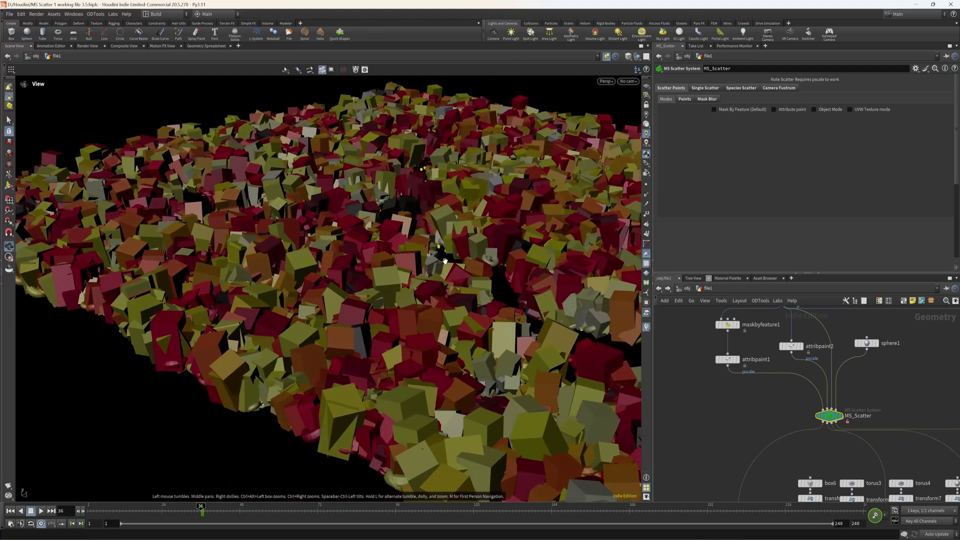
Try the Attribute point scatter mode and turn it back off
key("Return")
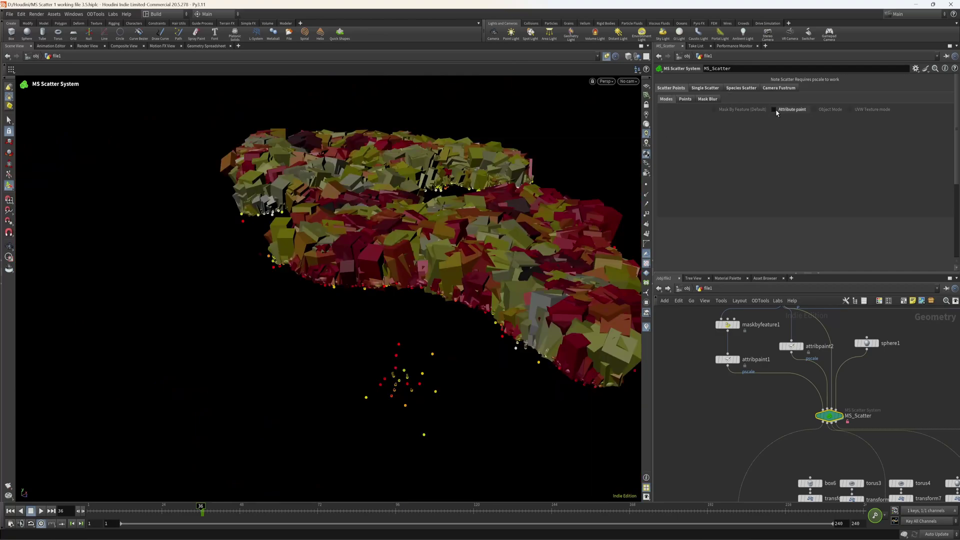
left_click(779, 111)
Set the scatter's Total Points to 3833 and Relax Iterations to 18, and disable Scaling Base of Attribute
left_click(684, 99)
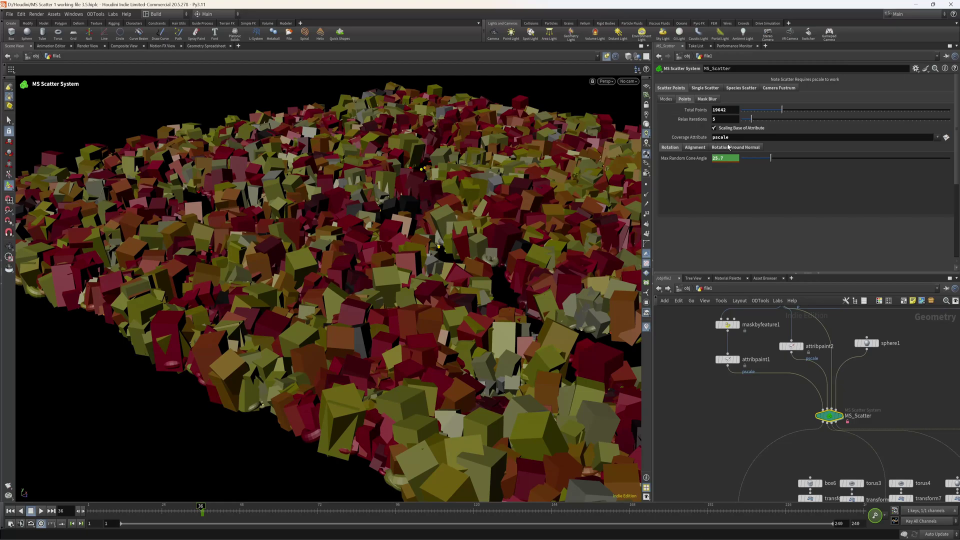
mouse_move(783, 111)
left_mouse_down()
mouse_move(861, 115)
mouse_move(751, 113)
mouse_move(778, 120)
left_mouse_up()
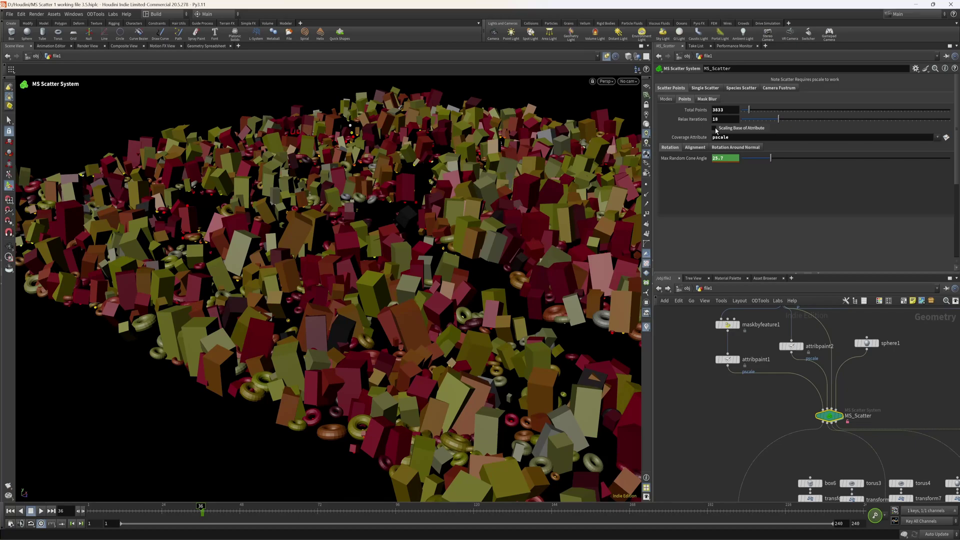
left_click(715, 129)
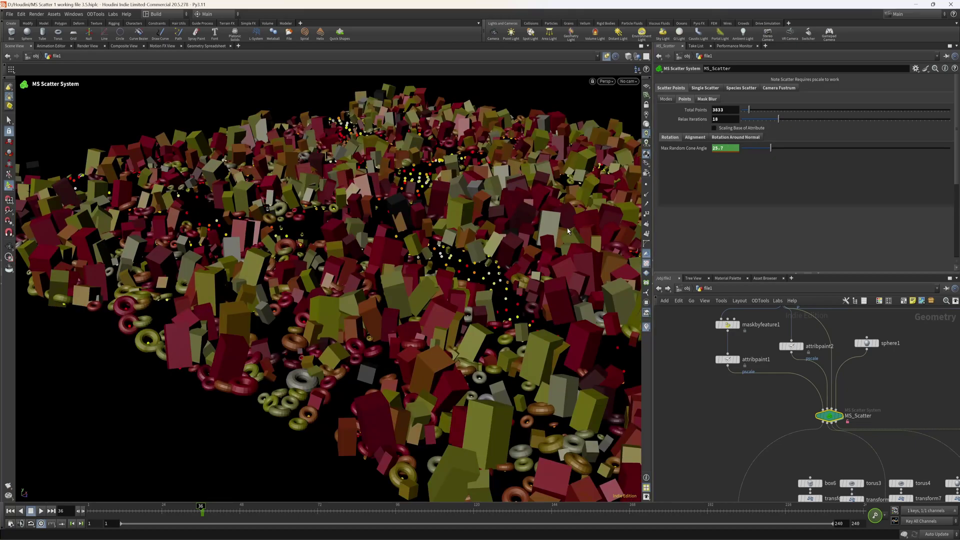
Enable Scaling Base of Attribute for the scatter points and slightly lower the Max Random Cone Angle
key("Escape")
left_click_drag(573, 232, 506, 199)
key("Return")
left_click(714, 128)
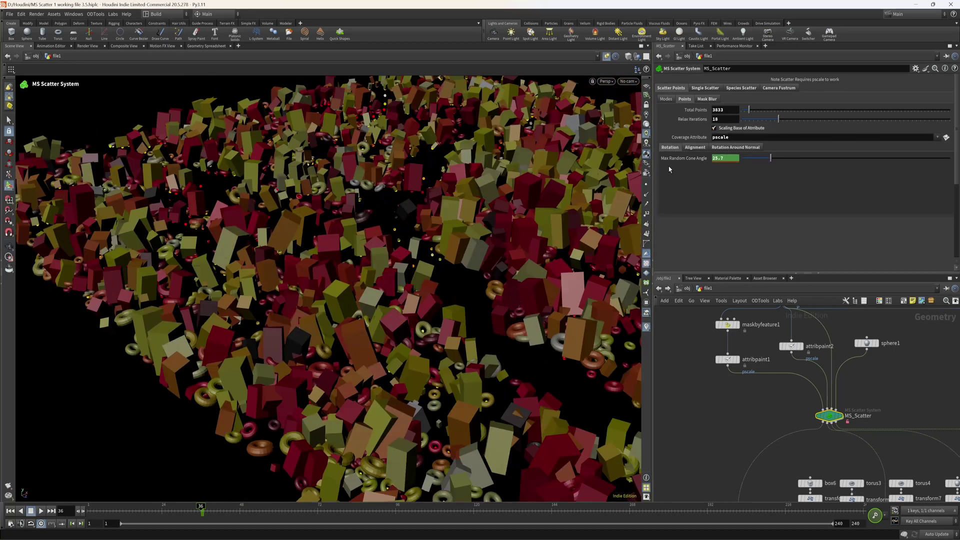
mouse_move(770, 158)
left_mouse_down()
mouse_move(848, 161)
mouse_move(755, 159)
left_mouse_up()
Enable Blend Normals Toward Target in the alignment settings with Amount 1, and view the Rotation Around Normal settings
left_click(694, 147)
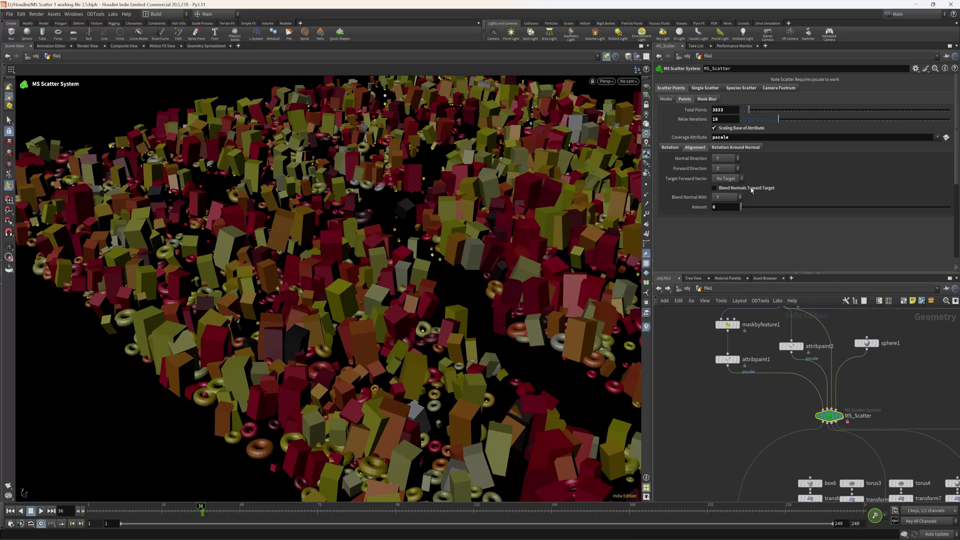
left_click(714, 188)
left_click_drag(741, 207, 958, 212)
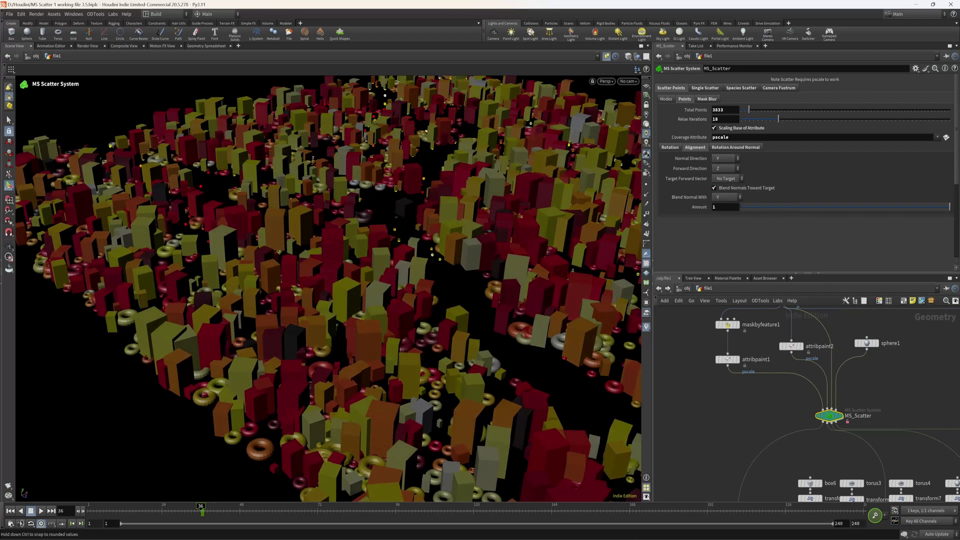
left_click(735, 147)
mouse_move(948, 168)
left_mouse_down()
mouse_move(688, 177)
mouse_move(950, 182)
left_mouse_up()
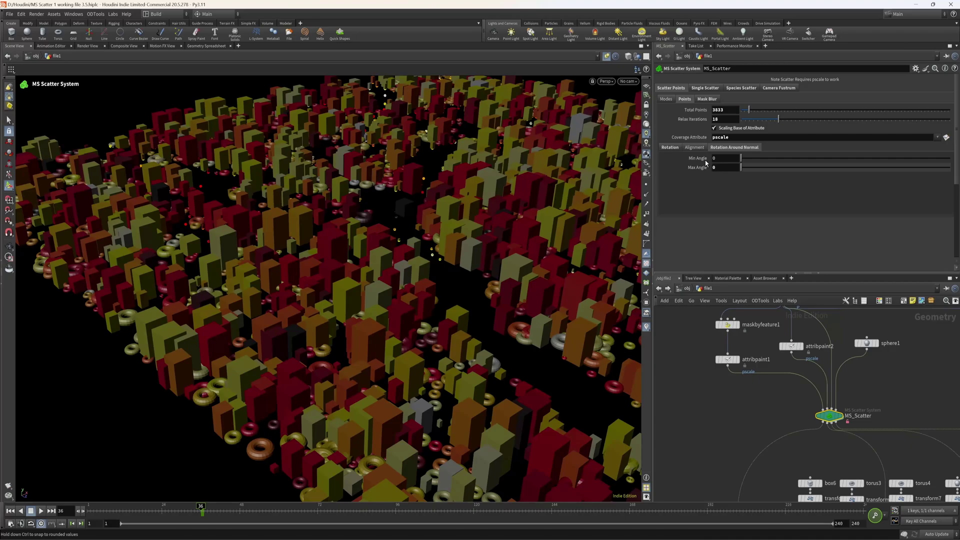
Display the painted pscale mask of attribpaint2 and set MS_Scatter's mask Blurring Iterations to 6.6
left_click(702, 98)
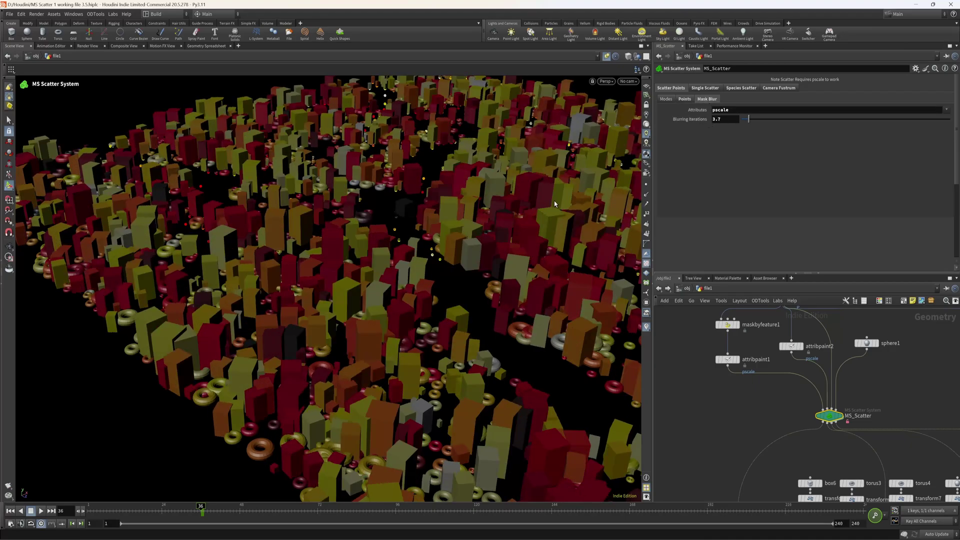
scroll(813, 370, "up", 3)
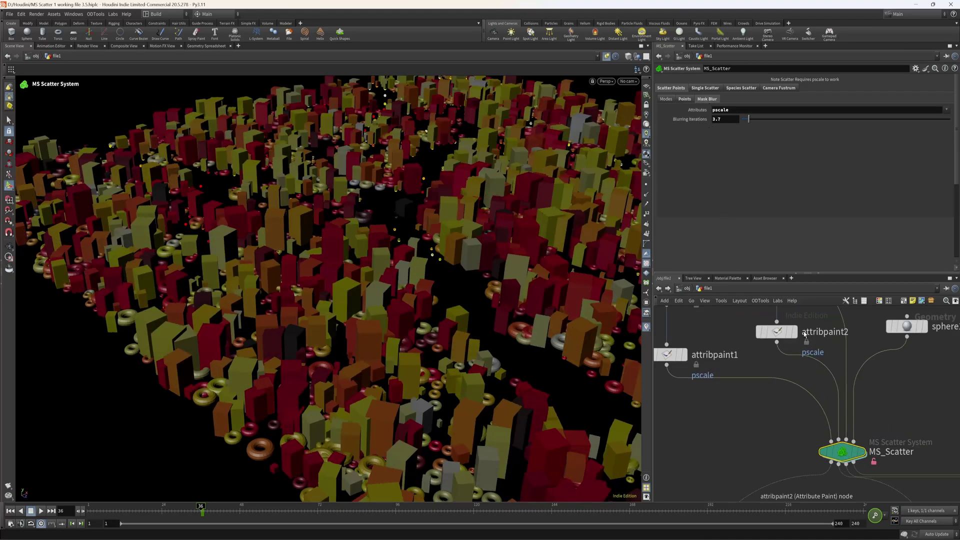
left_click(794, 331)
left_click(783, 335)
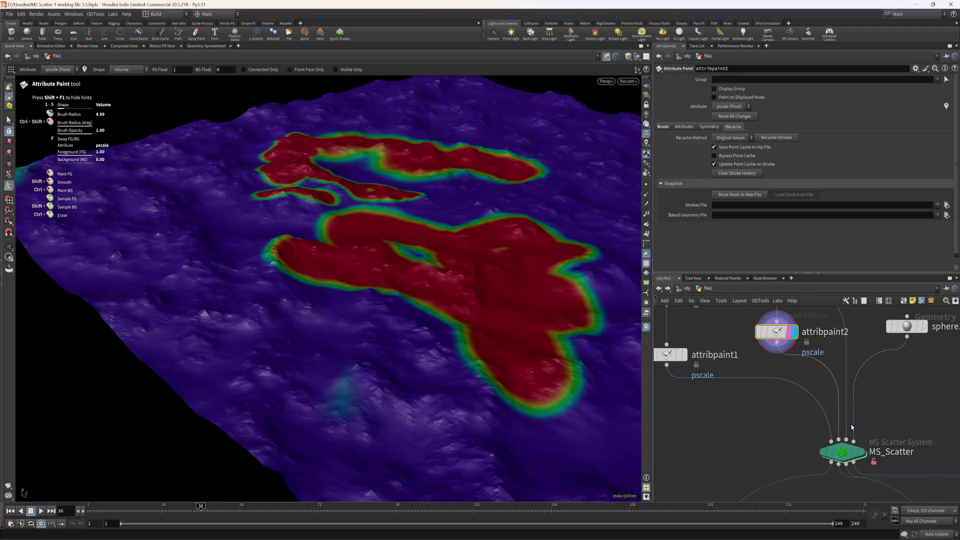
left_click(842, 451)
left_click_drag(756, 121, 868, 130)
left_click(756, 119)
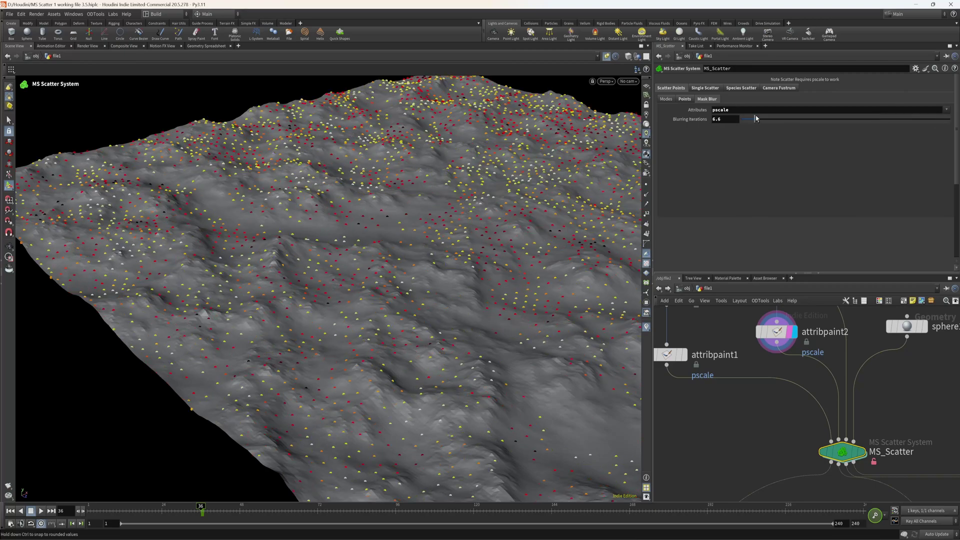
Open the Single Scatter color settings and display the copytopoints12 node so the scattered props are shown
left_click(712, 90)
middle_click_drag(881, 489, 840, 435)
scroll(840, 435, "down", 2)
scroll(806, 413, "up", 3)
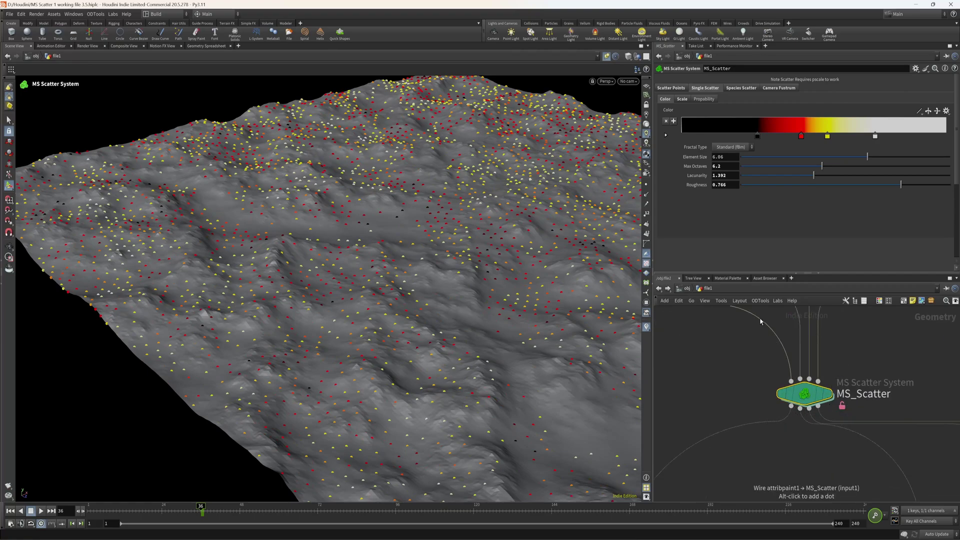
scroll(790, 325, "down", 4)
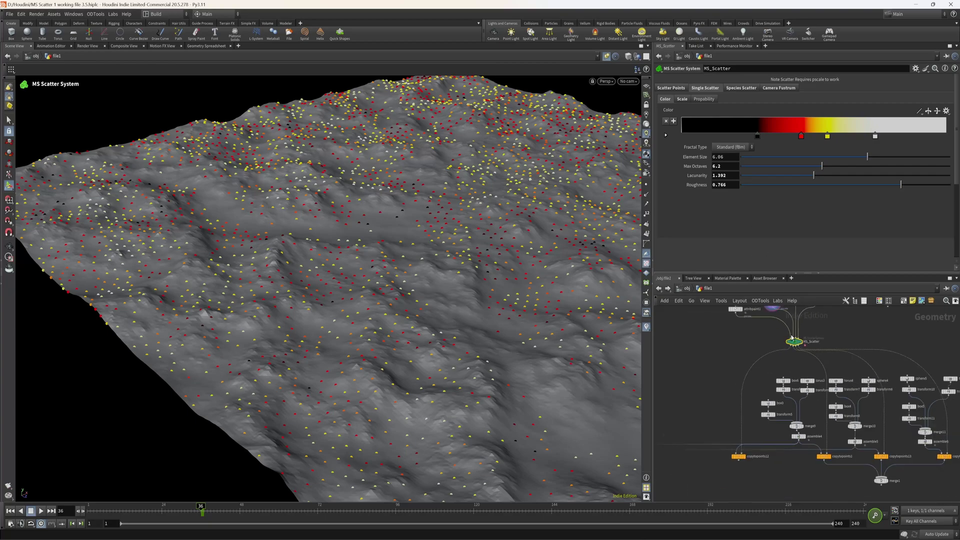
scroll(755, 451, "up", 4)
left_click(719, 467)
left_click(701, 467)
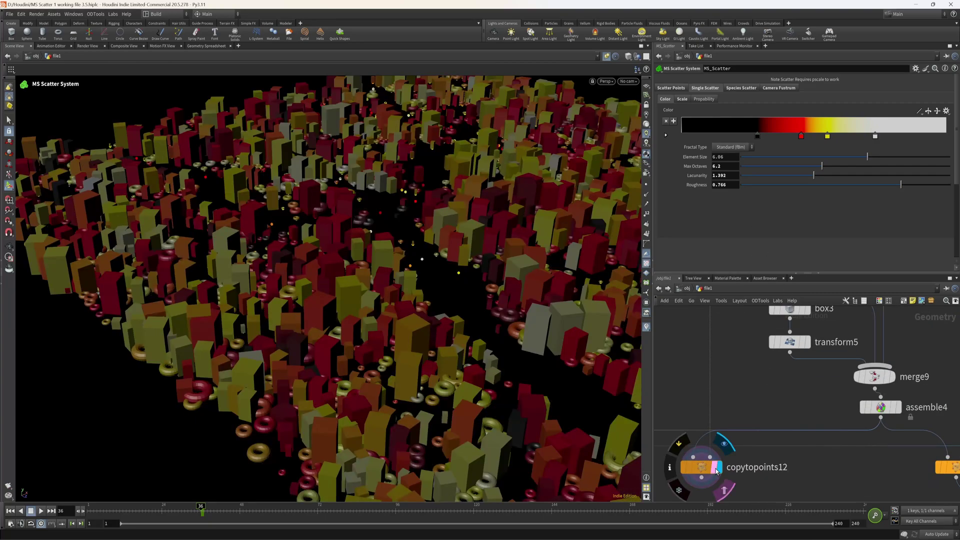
scroll(779, 419, "down", 5)
scroll(806, 345, "up", 5)
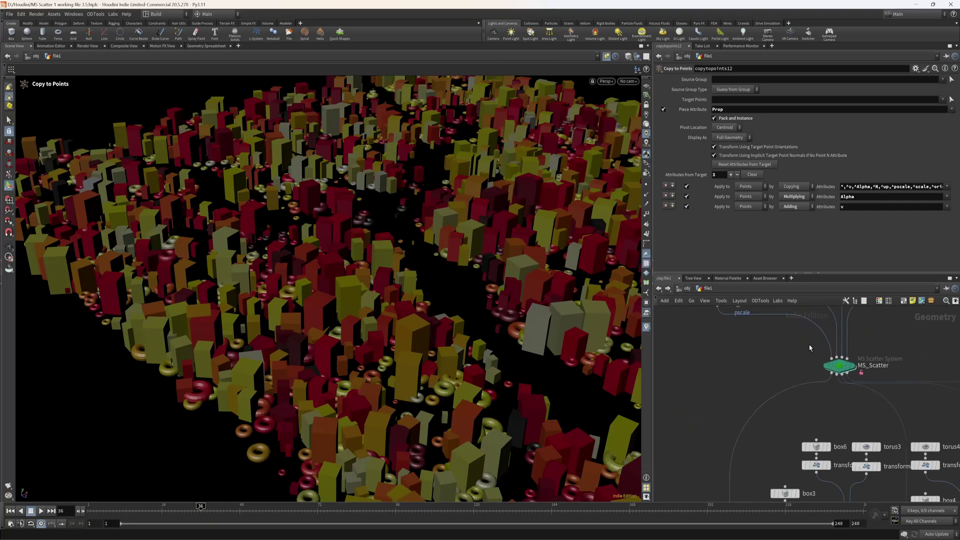
Set MS_Scatter's Single Scatter color noise to Element Size 9.46 and Roughness 0.425
left_click(838, 369)
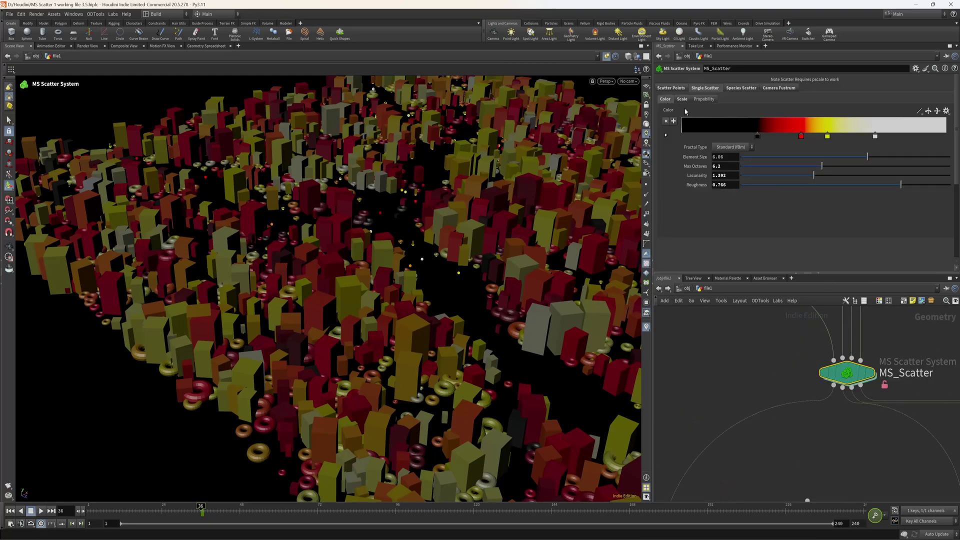
left_click_drag(867, 159, 943, 166)
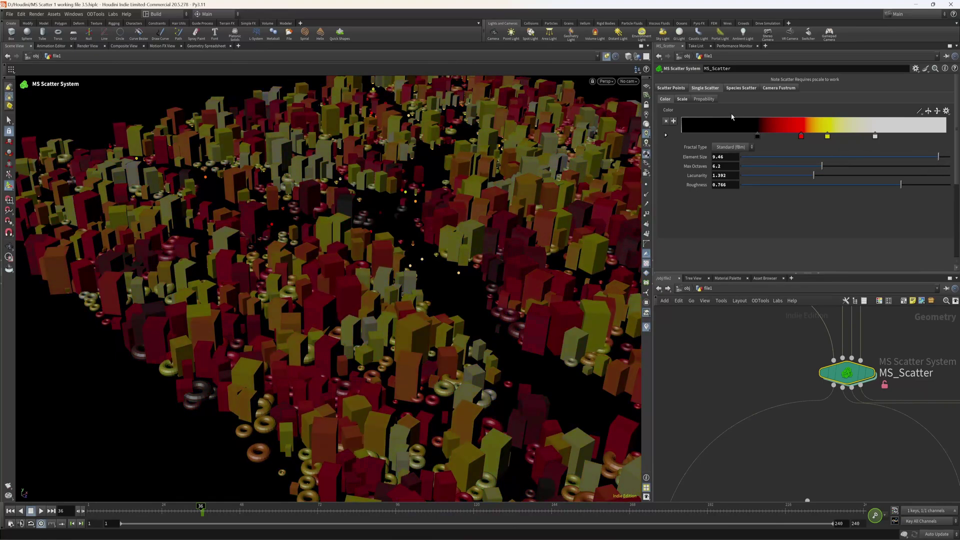
left_click_drag(902, 187, 786, 191)
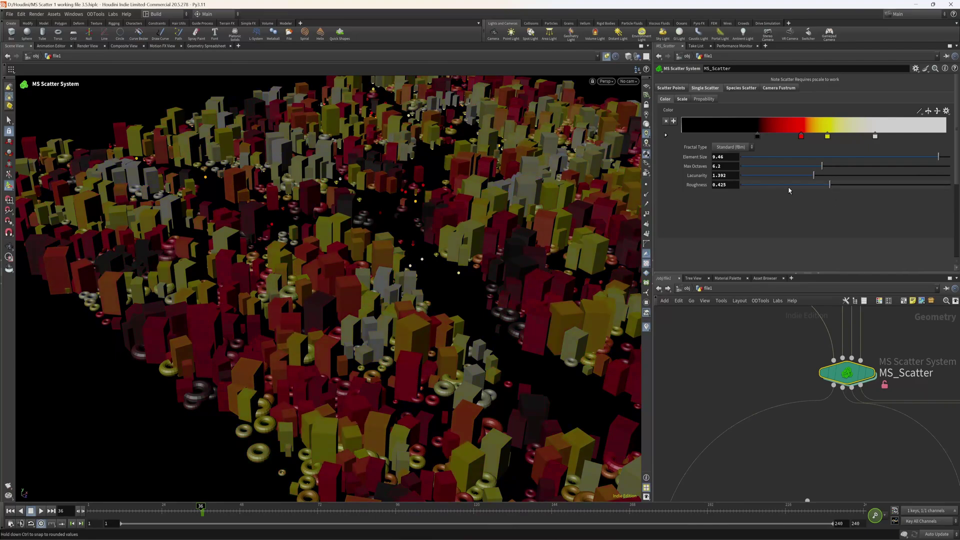
Try the blue-to-red preset on the scatter color ramp and replace it with the black-to-orange preset
left_click(946, 110)
left_click(923, 197)
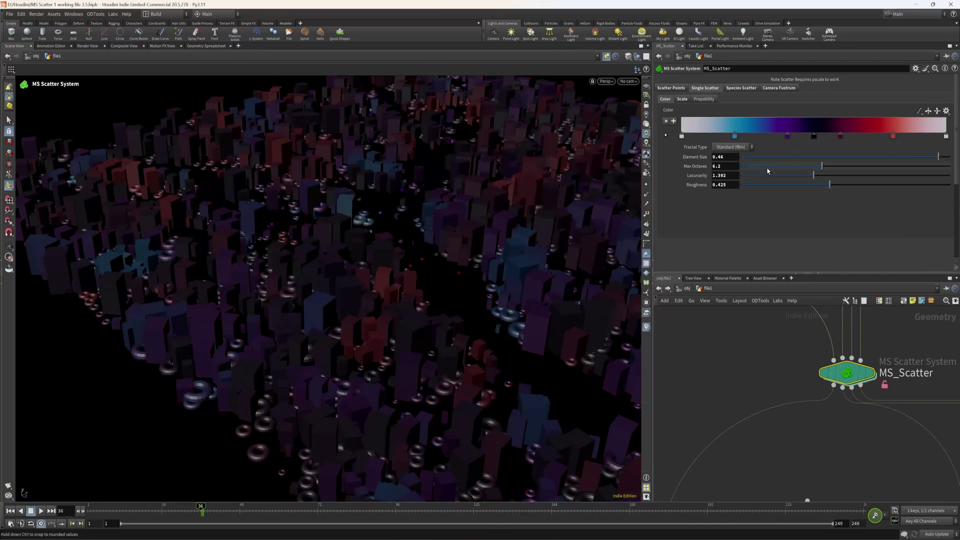
left_click(946, 111)
left_click(927, 120)
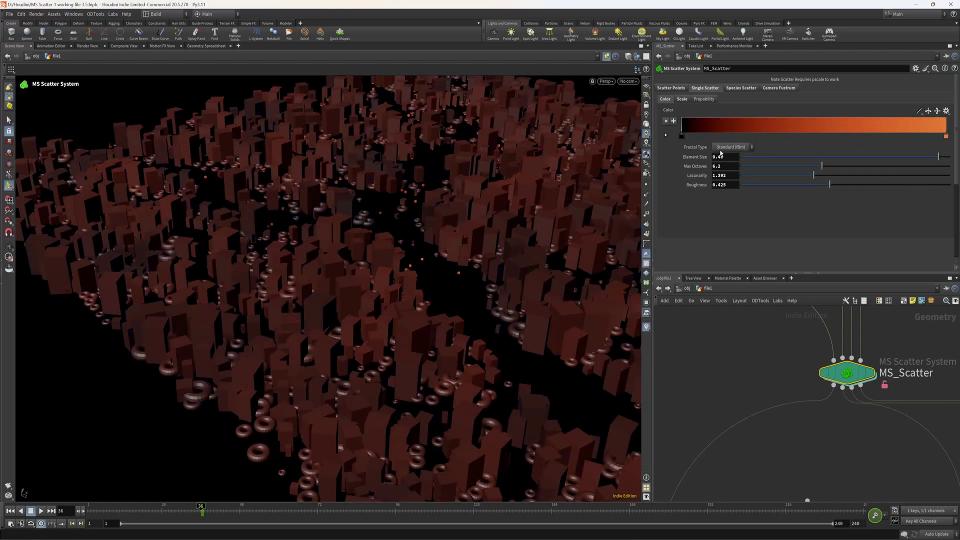
Recolor the color ramp's start key to muted green and its end key to bright green
double_click(680, 136)
left_click(829, 140)
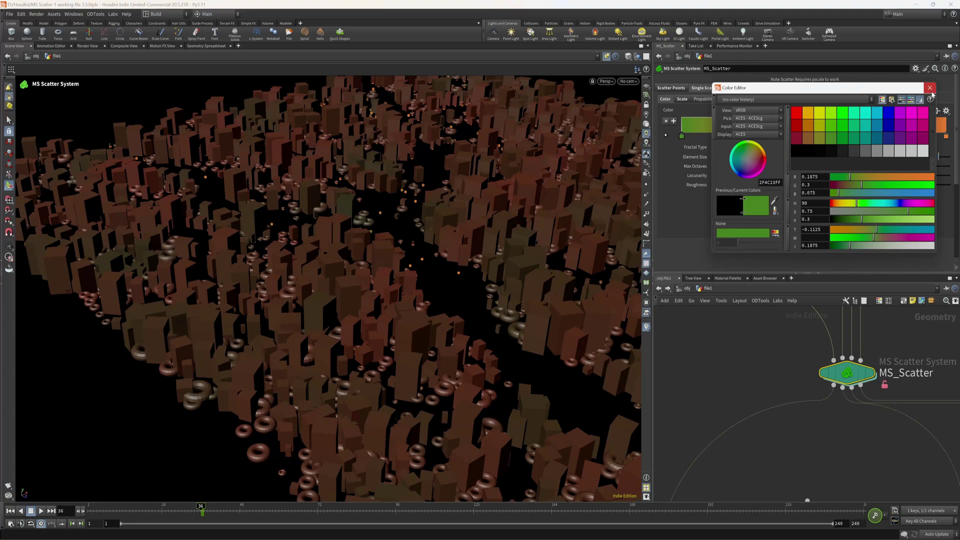
left_click(931, 90)
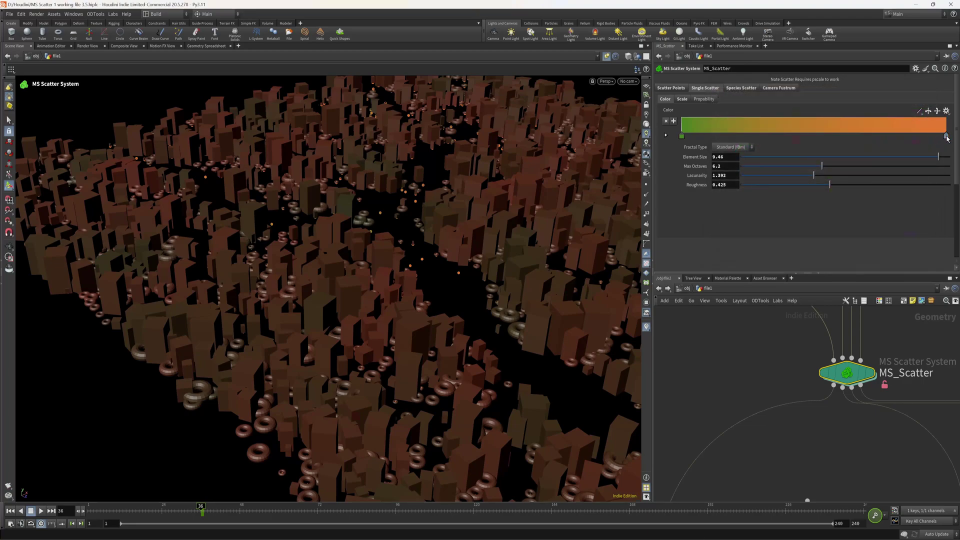
double_click(946, 137)
left_click(842, 131)
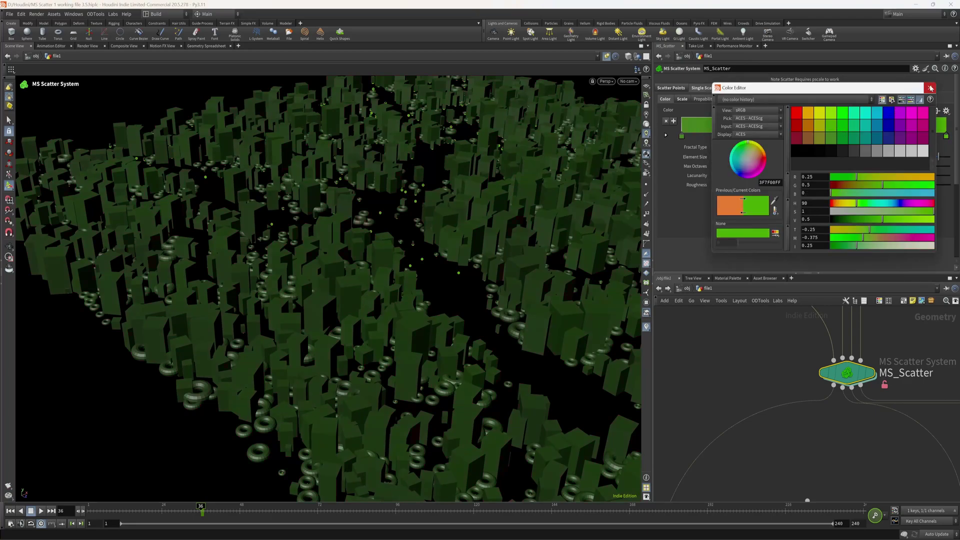
left_click(929, 88)
Move both color ramp keys close together near the middle and recolor the first one yellow (0.5, 0.5, 0)
left_click(822, 136)
left_click_drag(681, 136, 797, 136)
double_click(797, 136)
left_click(828, 116)
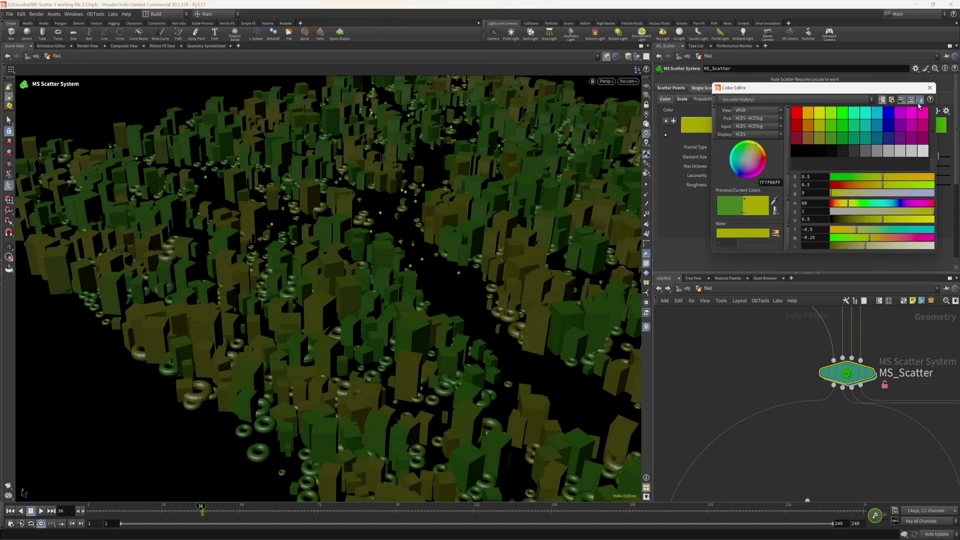
left_click(930, 87)
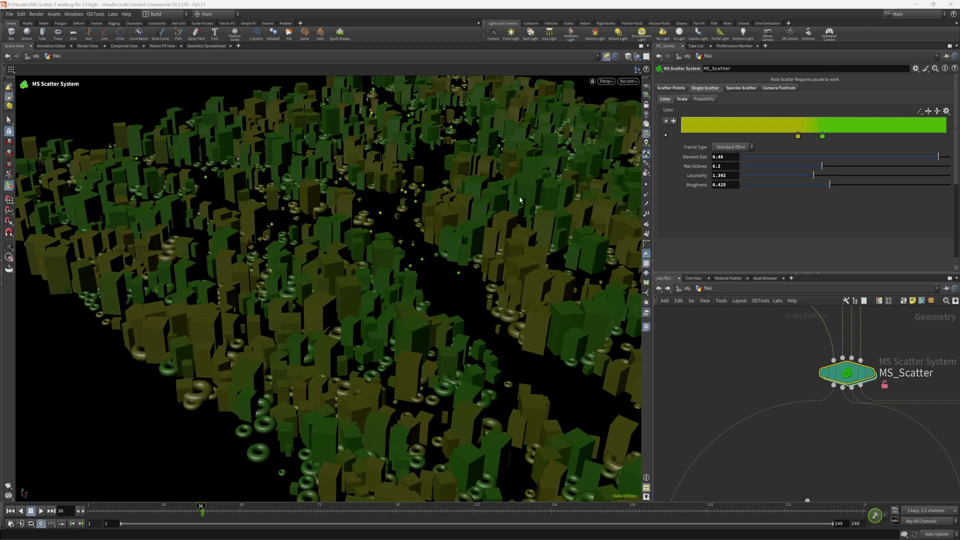
Try a larger Y Max Value in the Single Scatter XYZ Scale and reset it to 1
left_click_drag(379, 232, 399, 246)
key("Return")
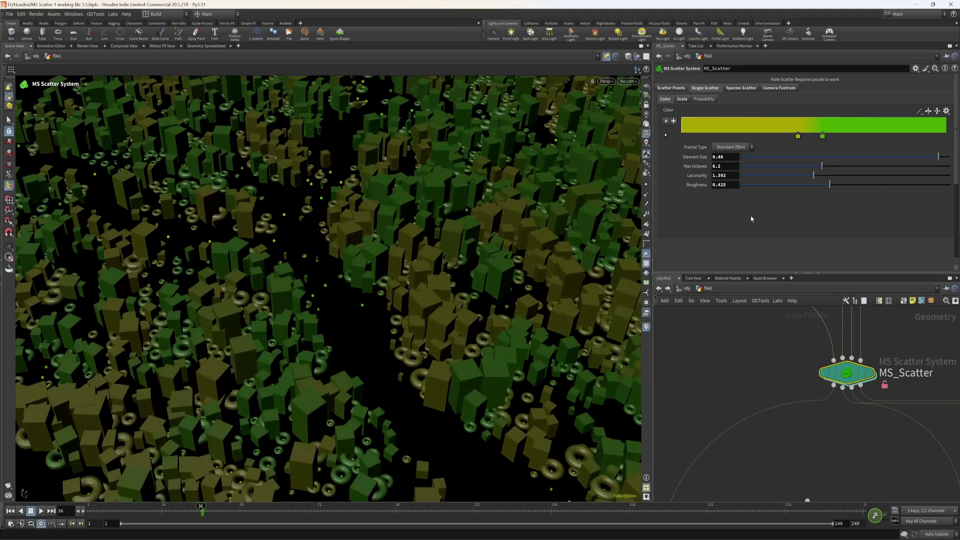
left_click(683, 99)
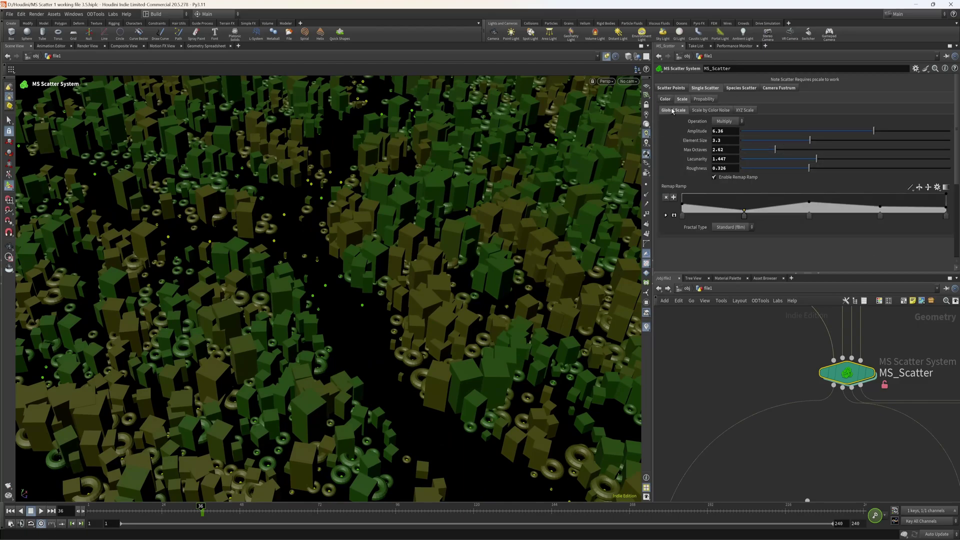
left_click(750, 111)
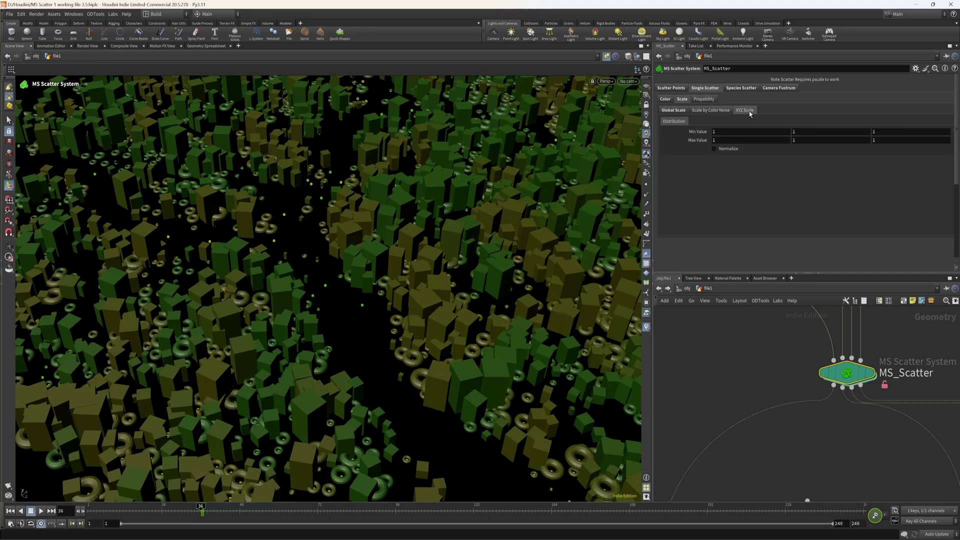
left_click(821, 141)
key("Return")
left_click(796, 143)
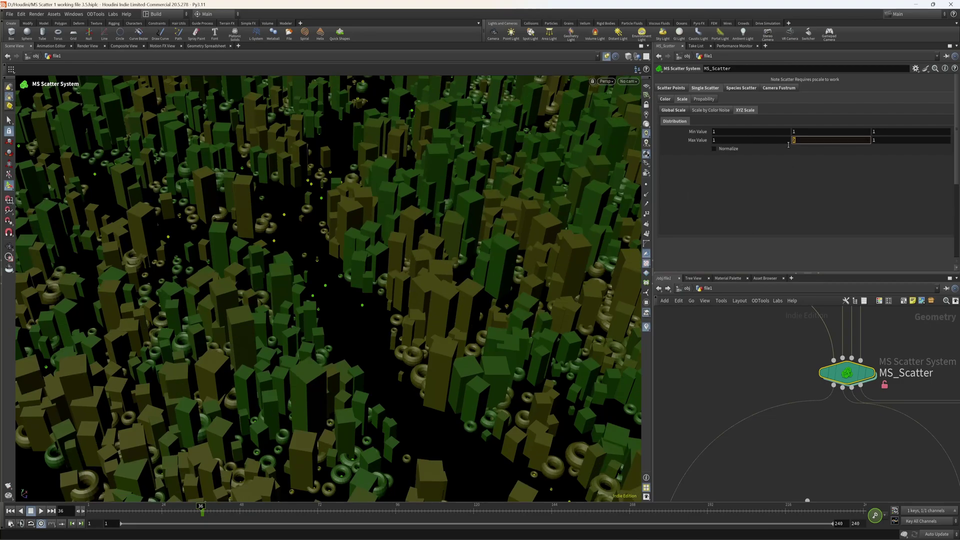
type("1")
key("Return")
Turn on Scale by Color Noise and set Min Size to 1.099 and Max Size to 2.964
left_click(713, 111)
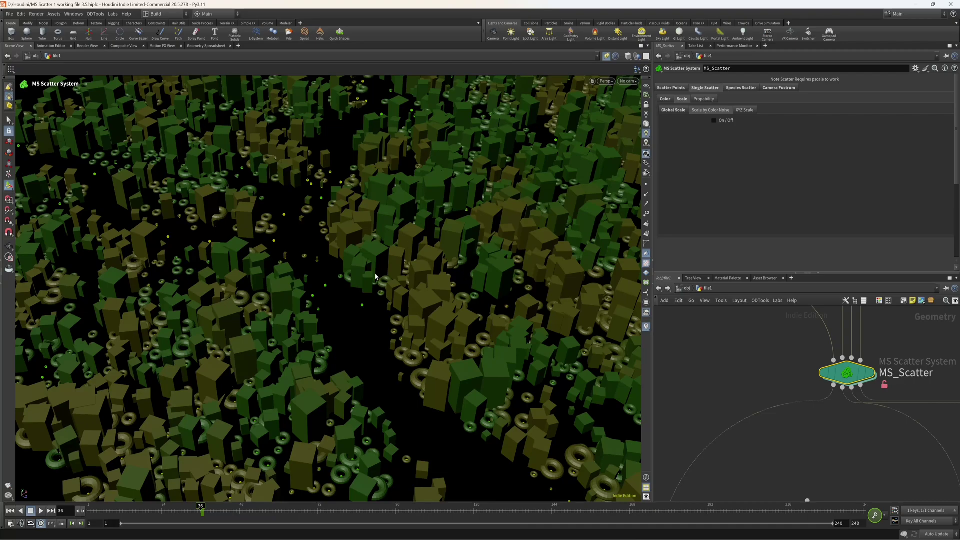
left_click(713, 121)
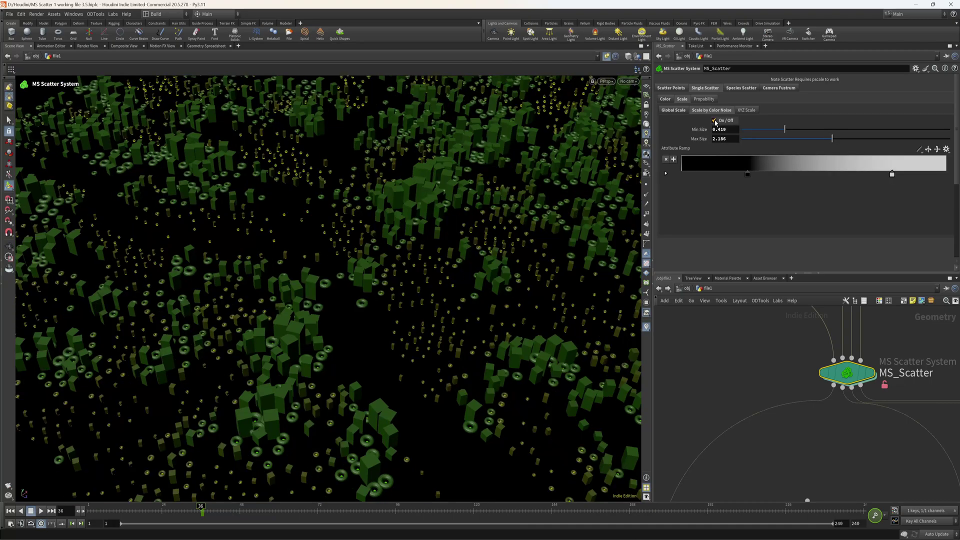
left_click_drag(831, 139, 864, 139)
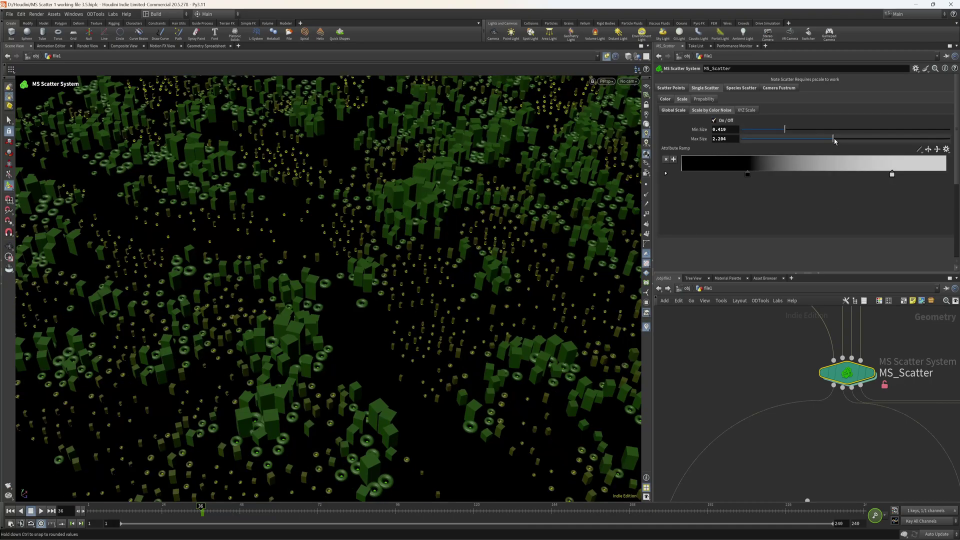
left_click_drag(785, 129, 858, 134)
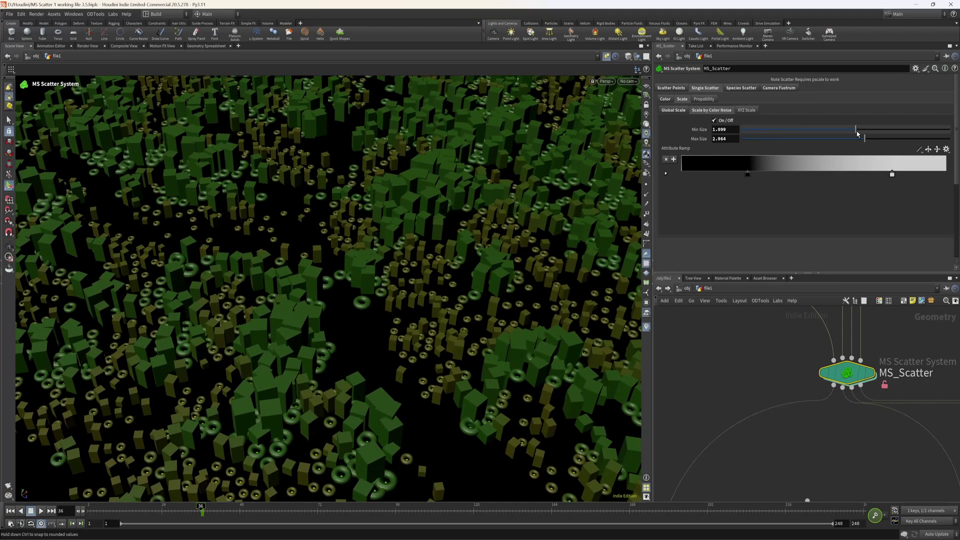
Shift the black and white keys of the Attribute Ramp toward its start and turn off Scale by Color Noise
left_click(714, 120)
left_click(714, 120)
left_click_drag(748, 174, 710, 174)
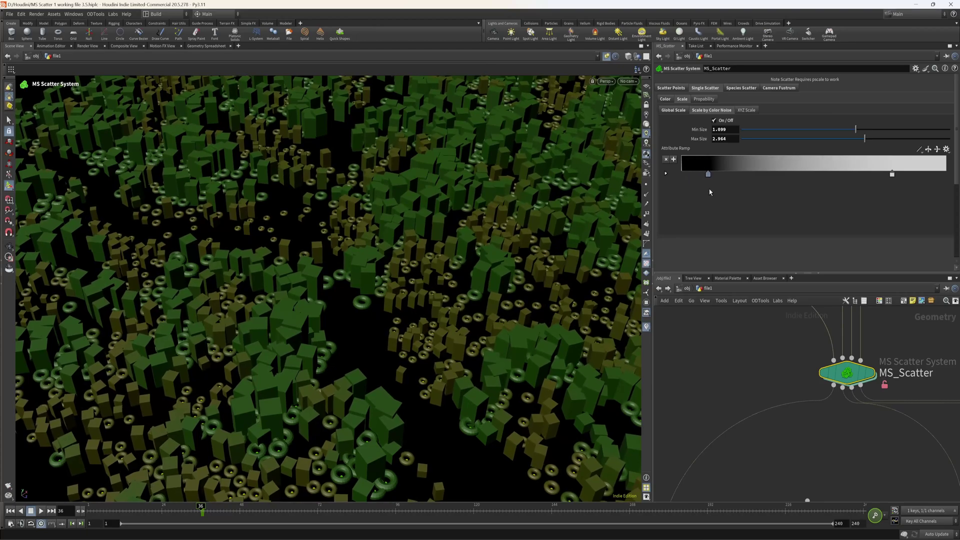
left_click_drag(891, 175, 853, 174)
left_click(718, 111)
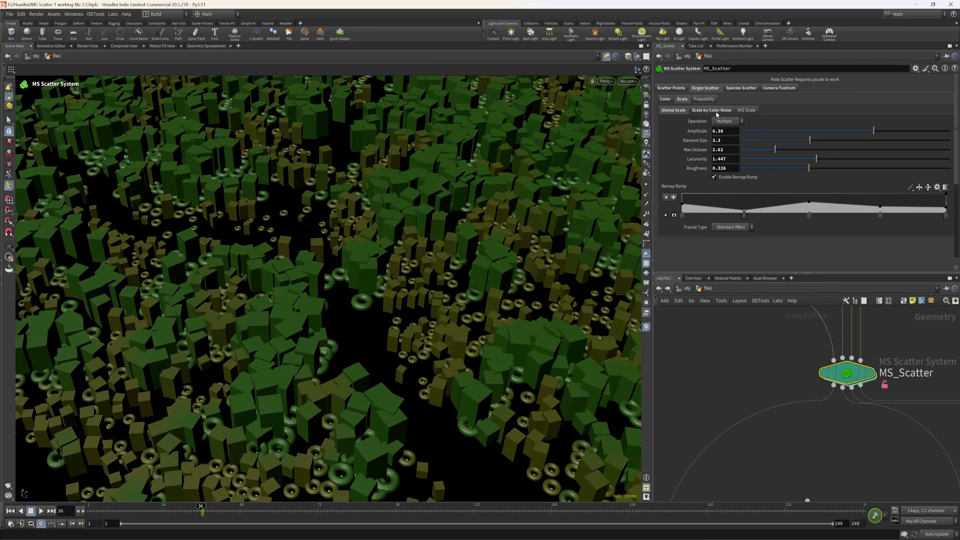
left_click(714, 121)
Change the Global Scale operation to Set and inspect the rescaled props across the terrain
left_click(673, 110)
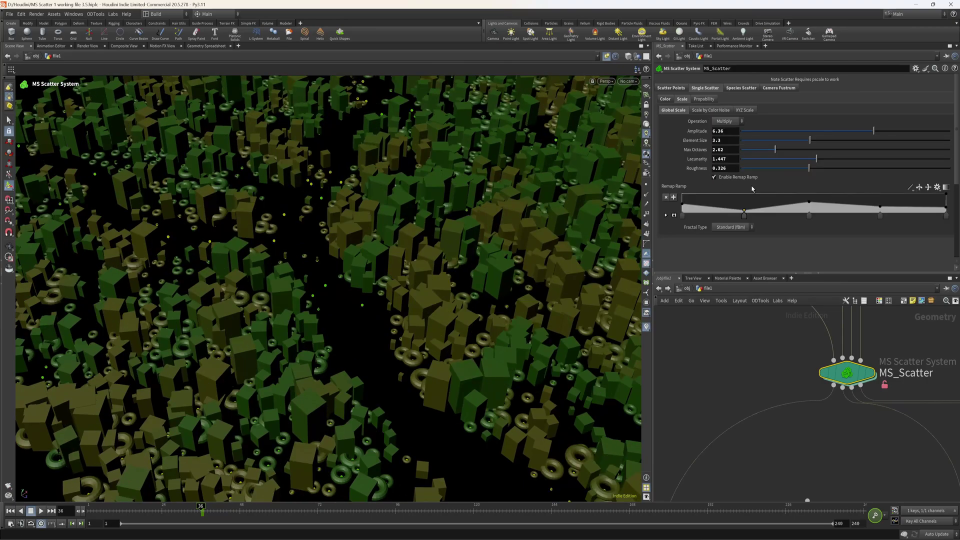
left_click(728, 121)
left_click(725, 130)
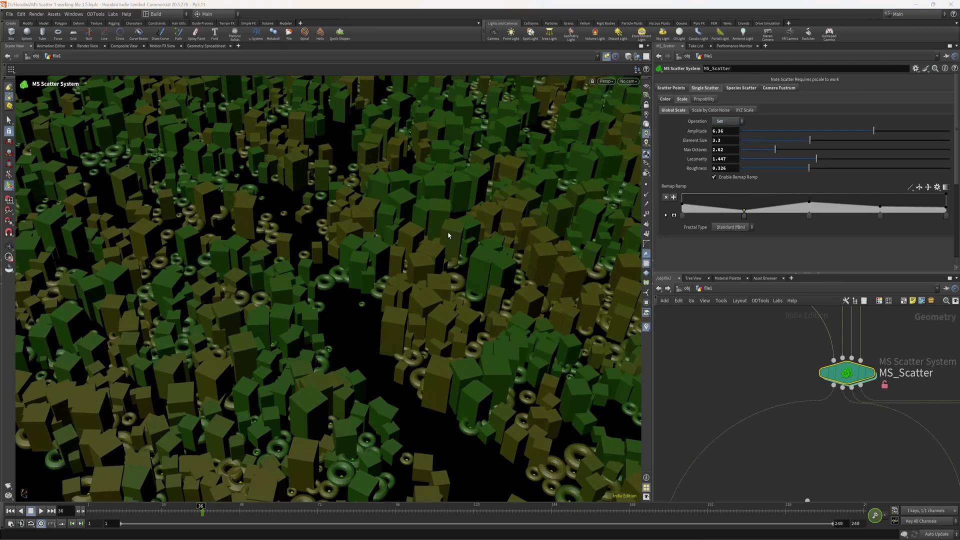
scroll(440, 250, "down", 5)
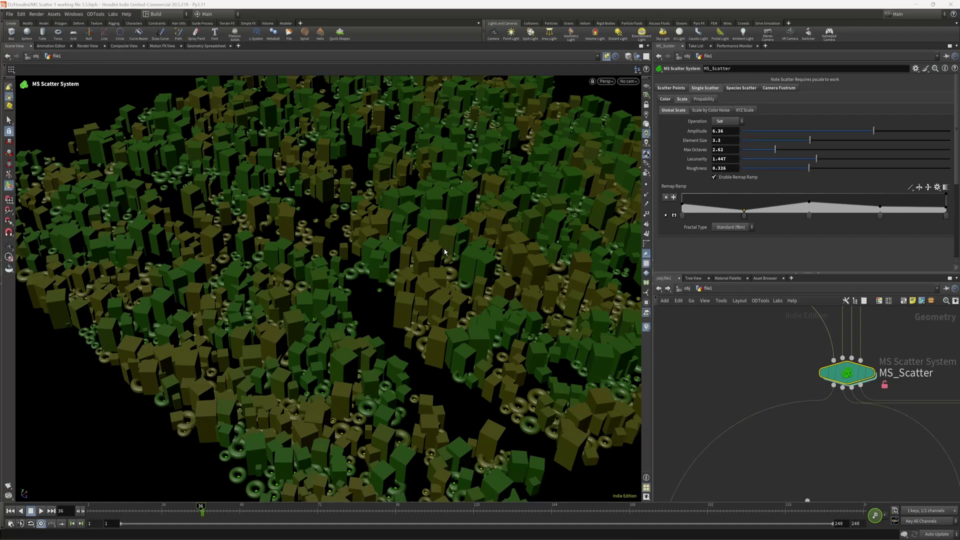
Set the Single Scatter Global Scale Element Size to about 3.9 and its operation to Multiply
left_click_drag(815, 149, 827, 149)
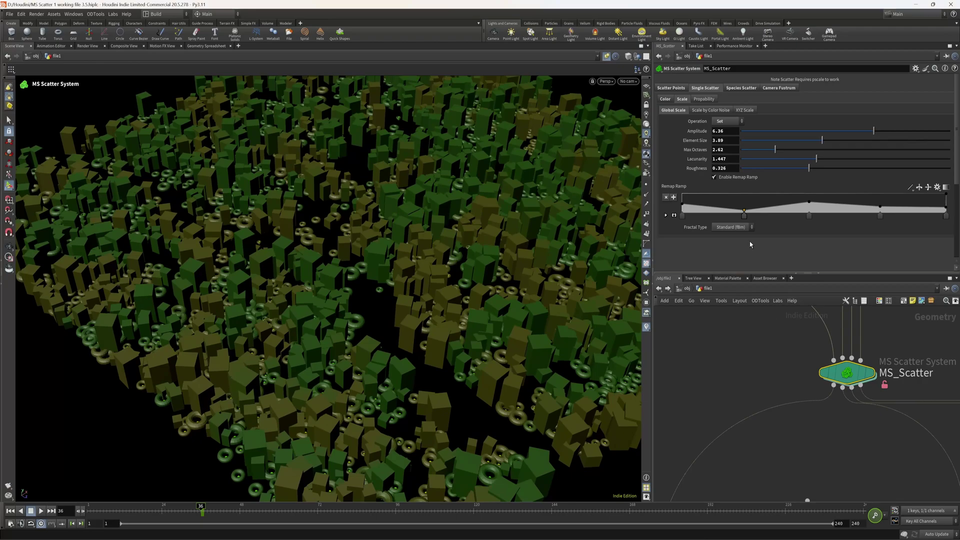
left_click(731, 122)
left_click(731, 158)
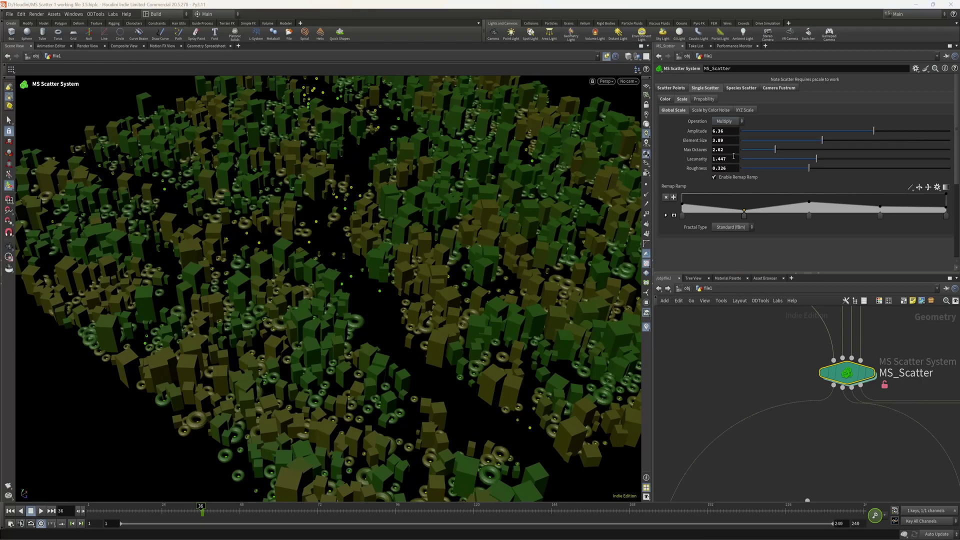
Reshape the Global Scale Remap Ramp into a tall peak past its middle with low points around it, and turn off Enable Remap Ramp
left_click(674, 216)
left_click_drag(743, 210, 739, 189)
left_click_drag(809, 146, 789, 199)
left_click_drag(879, 179, 887, 208)
left_click_drag(817, 148, 829, 114)
scroll(760, 165, "up", 6)
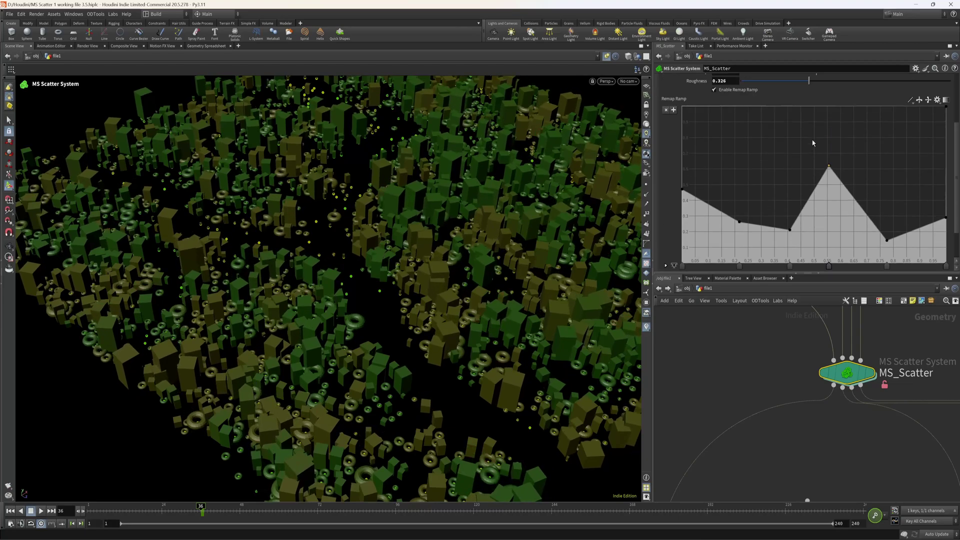
left_click(714, 176)
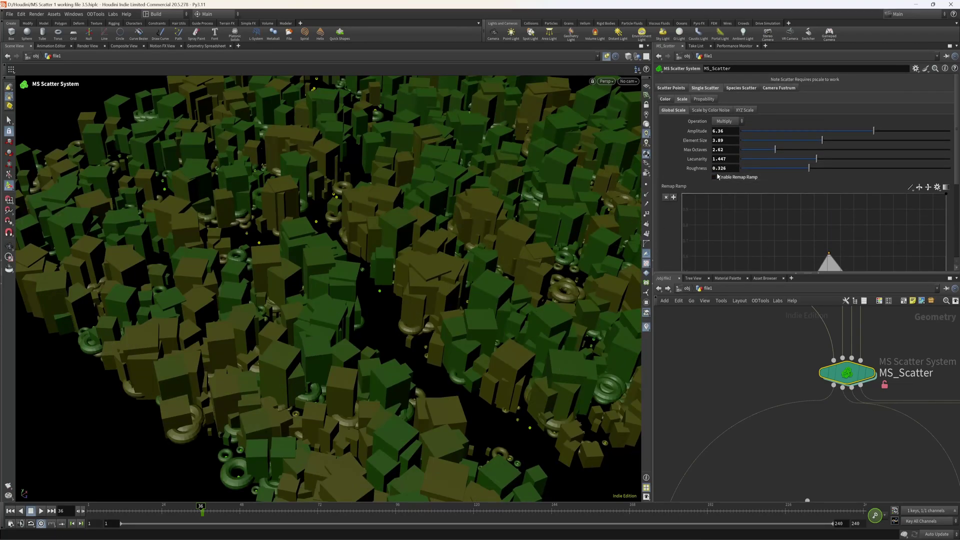
Examine the Single Scatter probability values and weights and the Piece Attribute settings of the assemble4 node
left_click(704, 99)
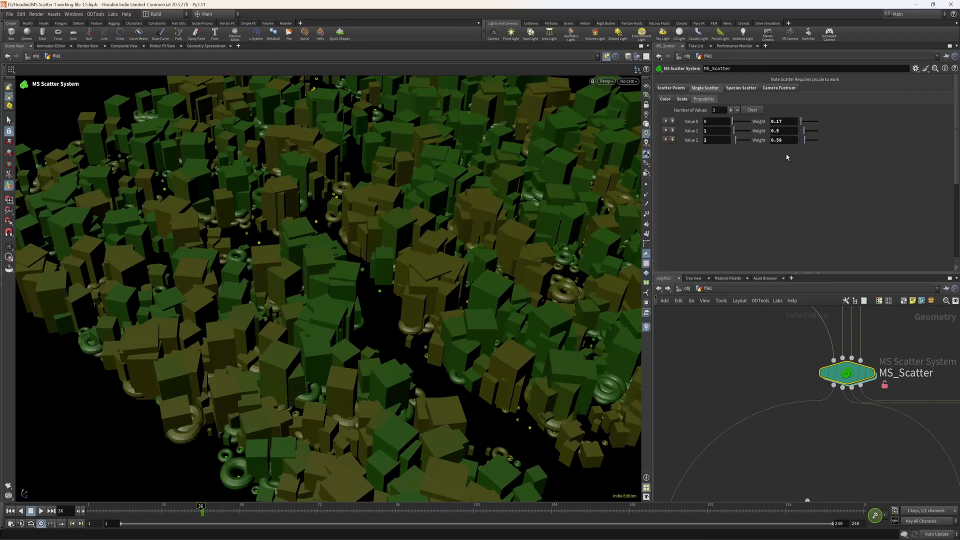
scroll(816, 433, "down", 5)
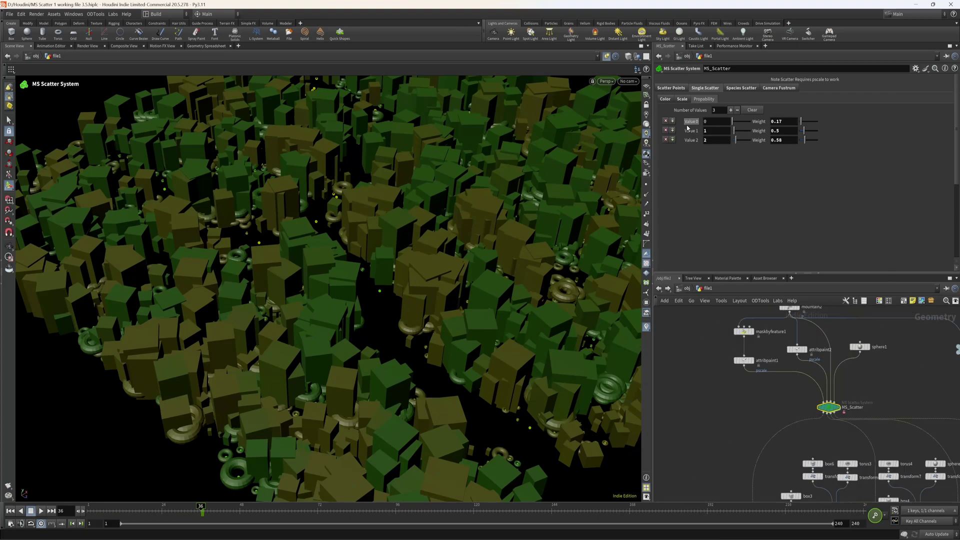
scroll(782, 356, "down", 6)
scroll(784, 386, "up", 4)
scroll(765, 476, "up", 3)
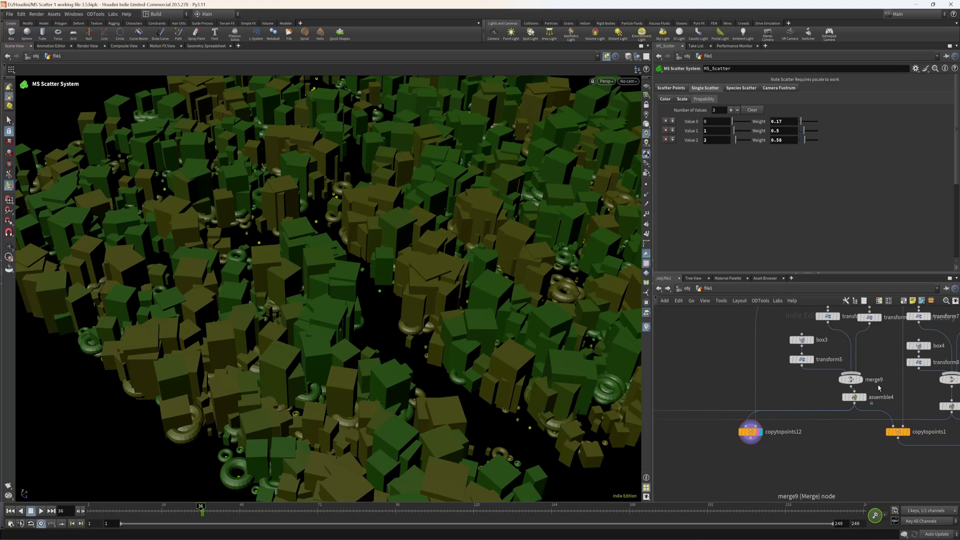
scroll(850, 380, "up", 2)
scroll(760, 362, "down", 2)
scroll(786, 464, "up", 4)
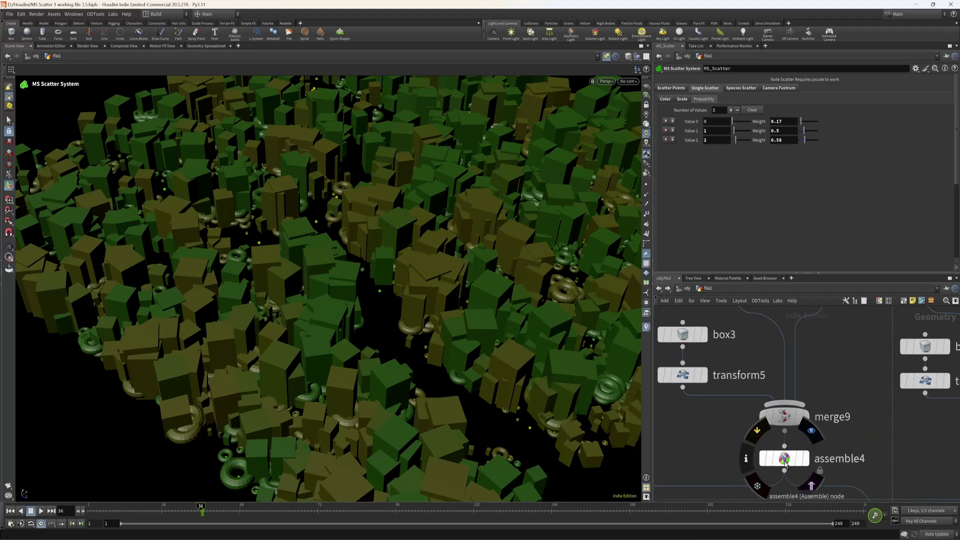
left_click(785, 463)
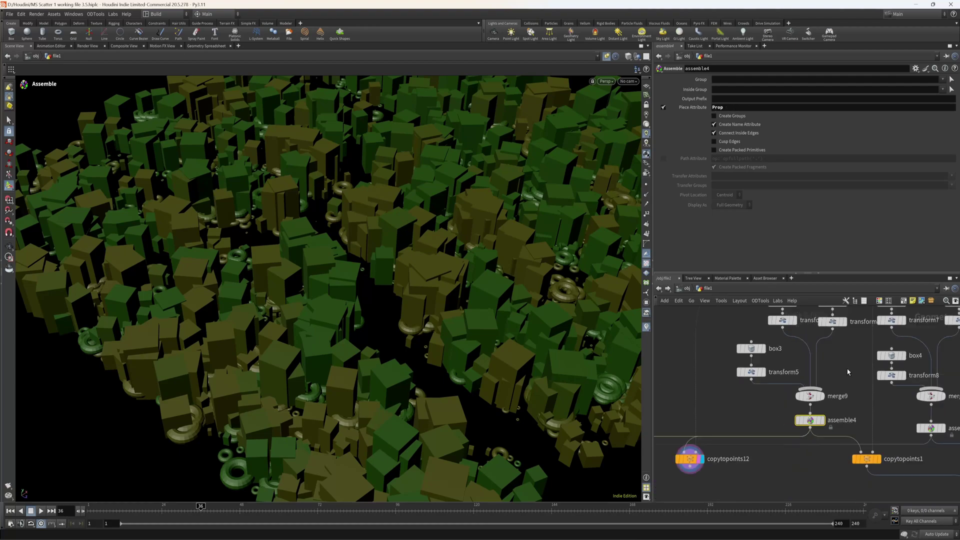
Inspect the Piece Attribute and target attribute settings of the copytopoints12 node
scroll(761, 418, "down", 2)
scroll(738, 415, "up", 4)
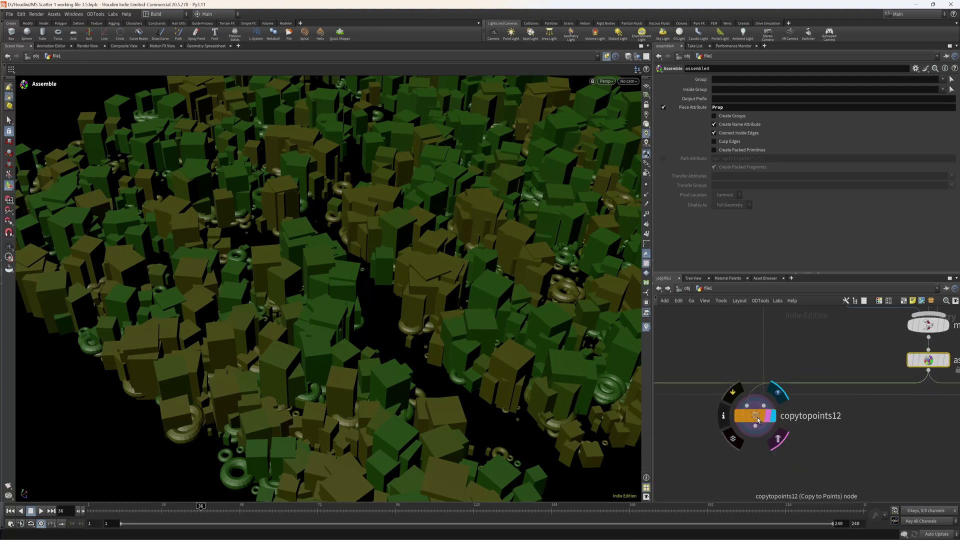
left_click(768, 444)
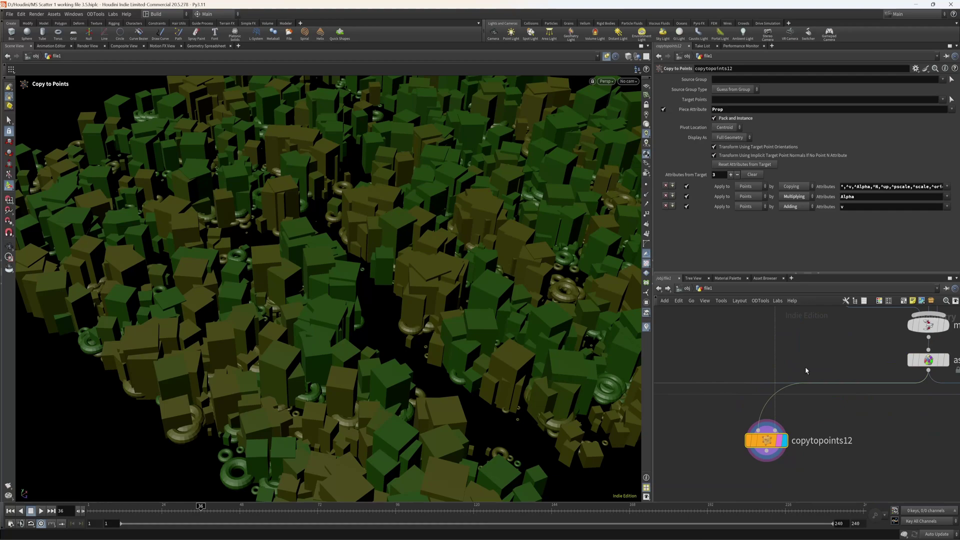
scroll(768, 460, "down", 4)
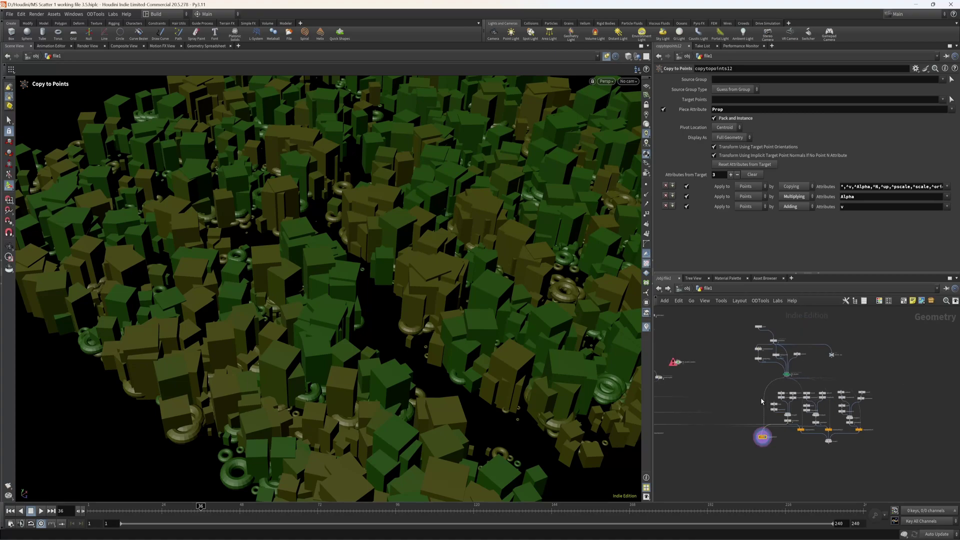
Return to the MS_Scatter node and open its Species Scatter settings
scroll(829, 396, "up", 3)
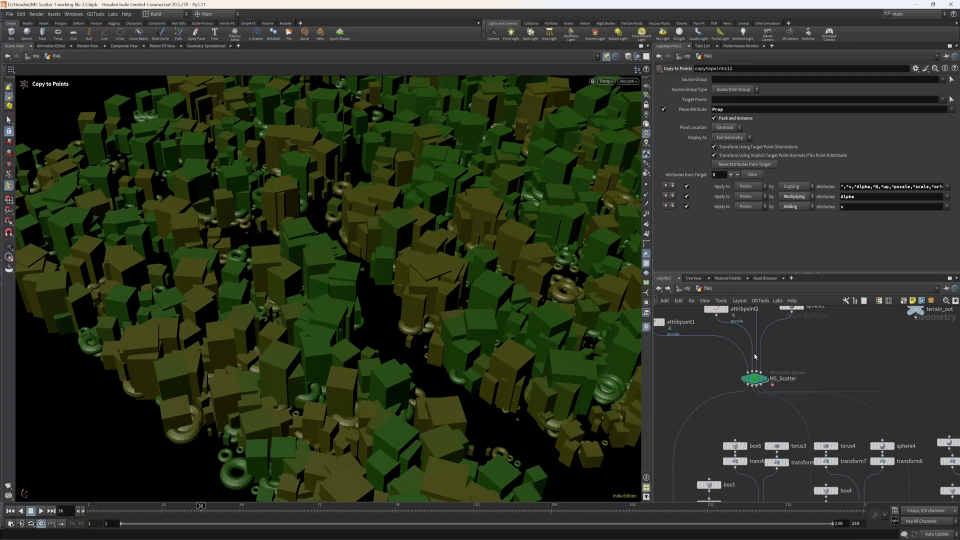
scroll(755, 359, "down", 5)
scroll(754, 374, "up", 5)
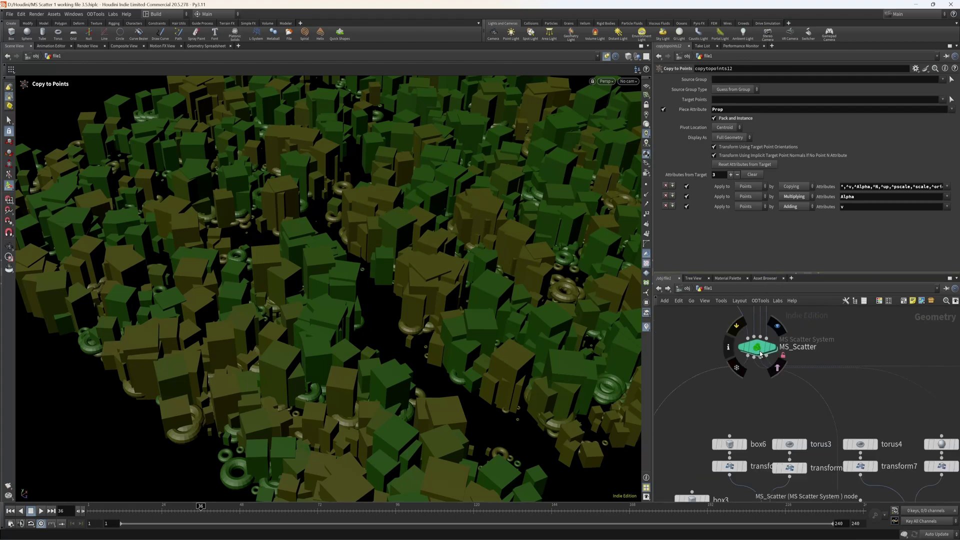
left_click(756, 347)
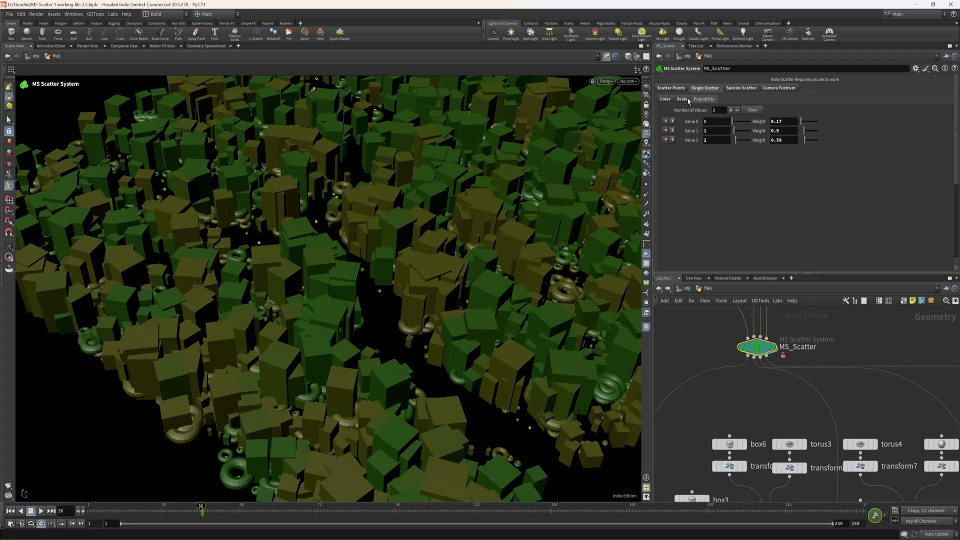
left_click(742, 89)
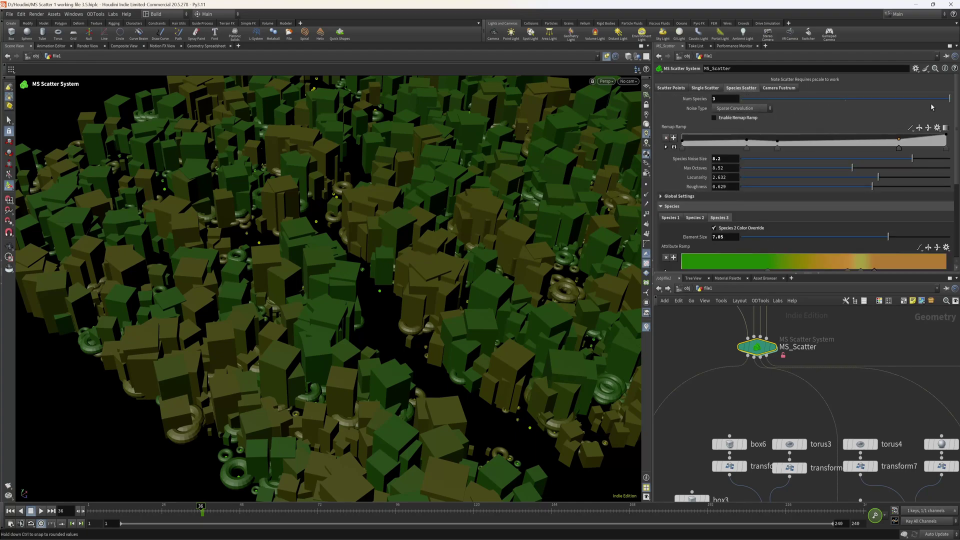
scroll(759, 359, "up", 2)
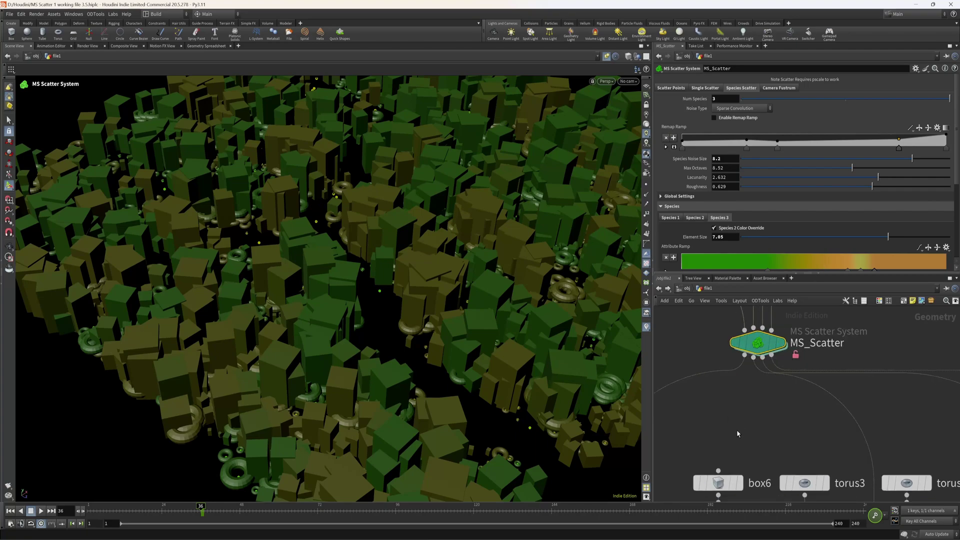
Find the merge1 node that combines the three species copies and display its output
key("h")
scroll(805, 453, "up", 1)
scroll(817, 435, "down", 3)
scroll(824, 473, "up", 6)
left_click(826, 461)
left_click(807, 461)
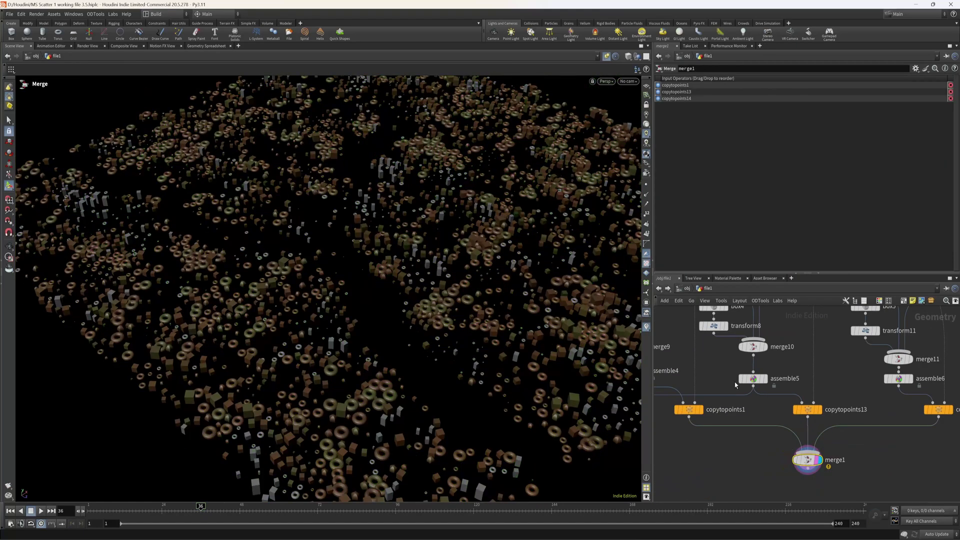
Select MS_Scatter again, vary Num Species ending at 3, and set Species Noise Size to 10
scroll(807, 463, "down", 5)
scroll(772, 387, "up", 5)
left_click(772, 386)
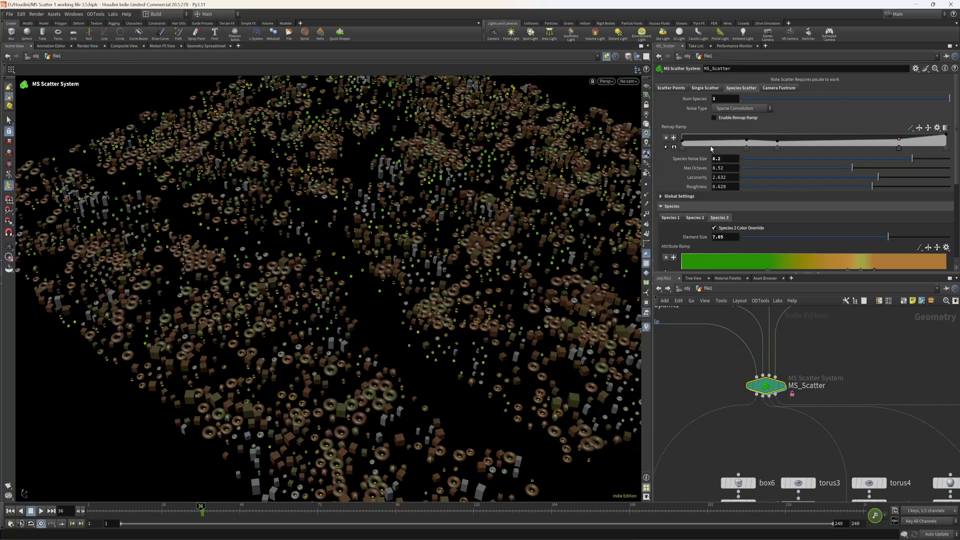
left_click_drag(795, 99, 949, 99)
left_click_drag(907, 159, 955, 165)
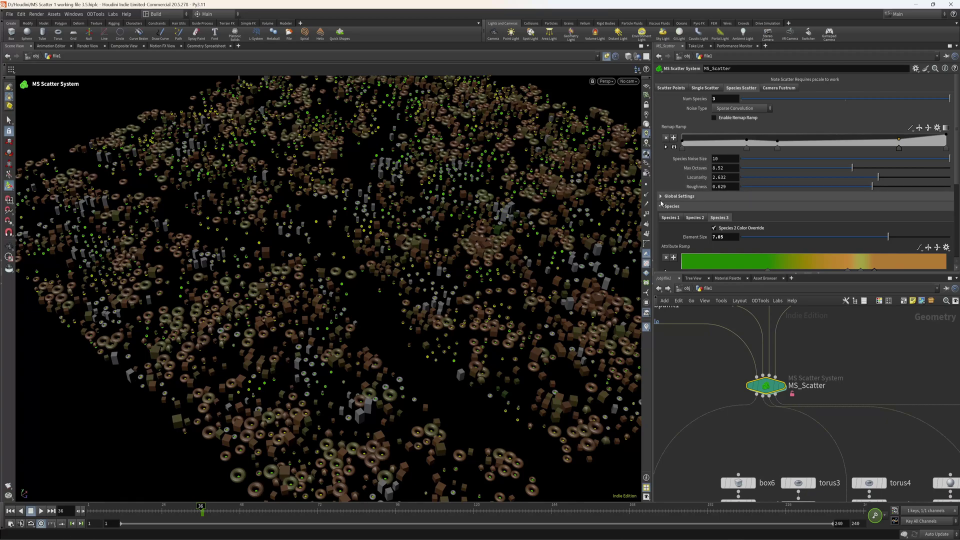
Turn off the color overrides in the individual species settings and set the Global Color Element Size to 10
left_click(665, 197)
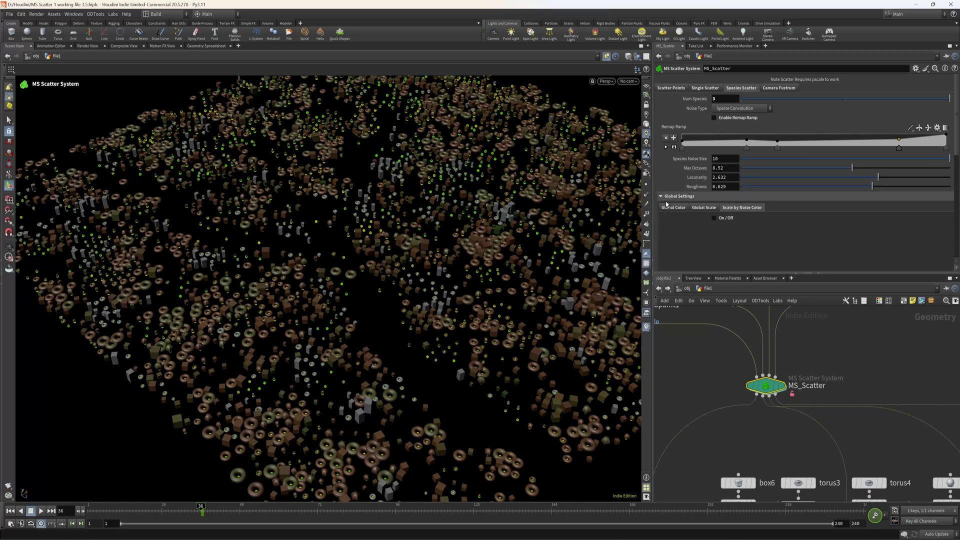
left_click(662, 196)
scroll(726, 184, "down", 5)
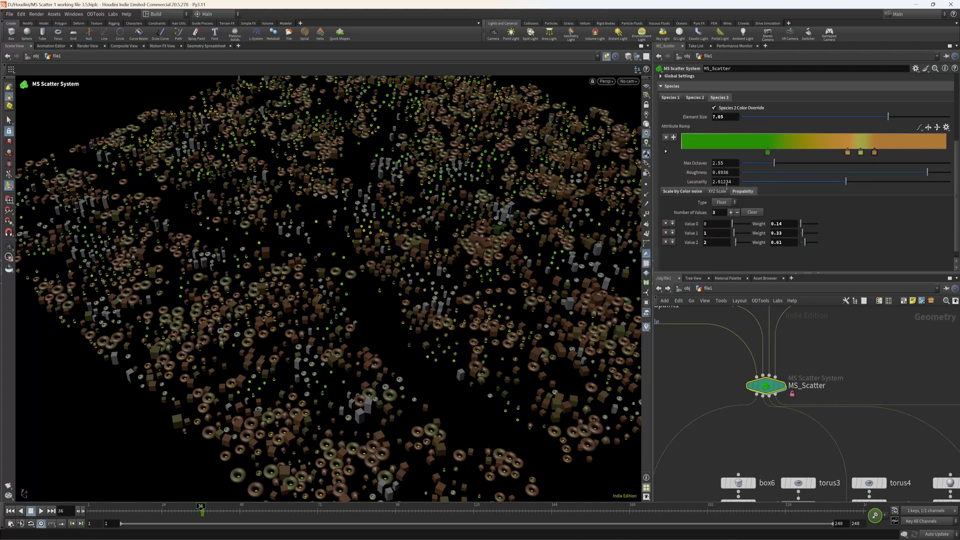
scroll(726, 184, "up", 2)
left_click(717, 132)
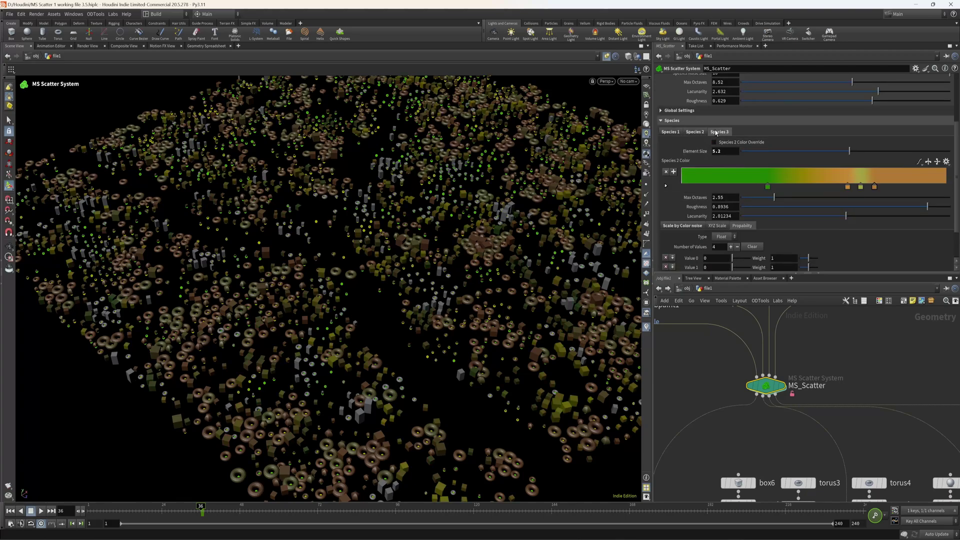
left_click(697, 131)
left_click(696, 225)
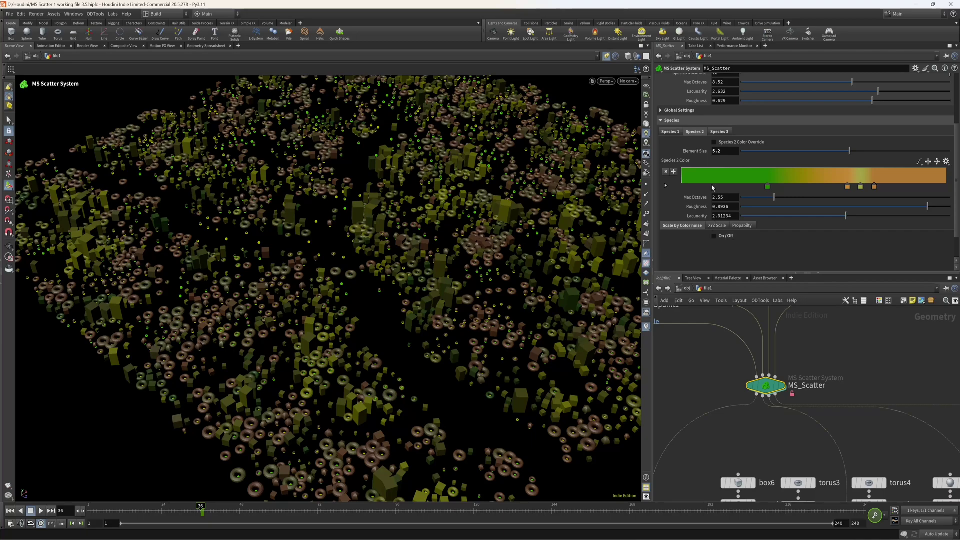
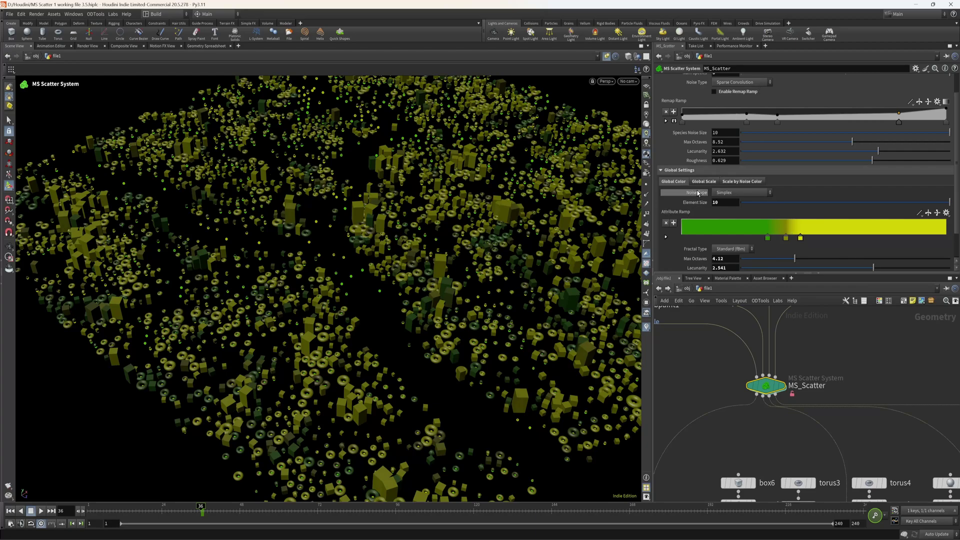
left_click_drag(930, 206, 949, 207)
scroll(782, 209, "down", 1)
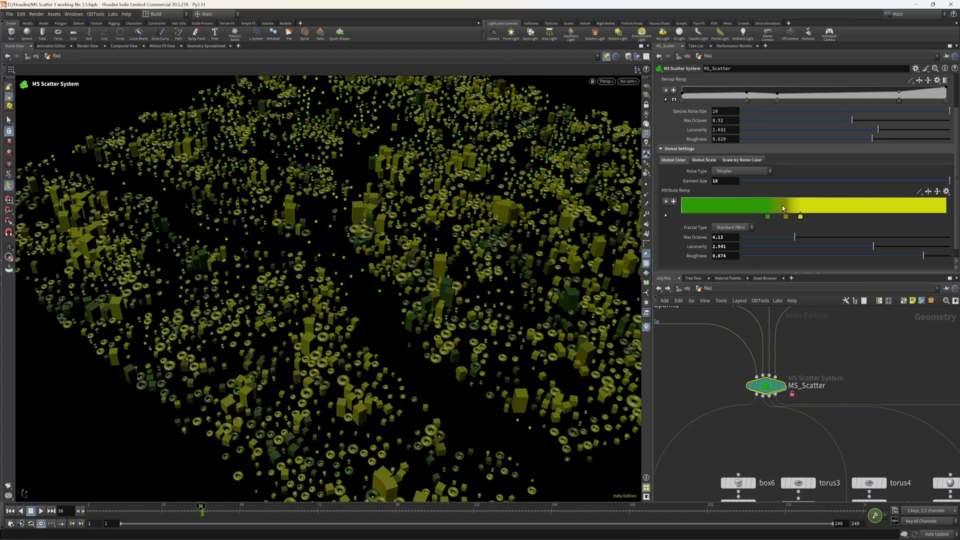
Try the Set operation for the species Global Scale, return it to Multiply and set Amplitude to 5.15
left_click(699, 161)
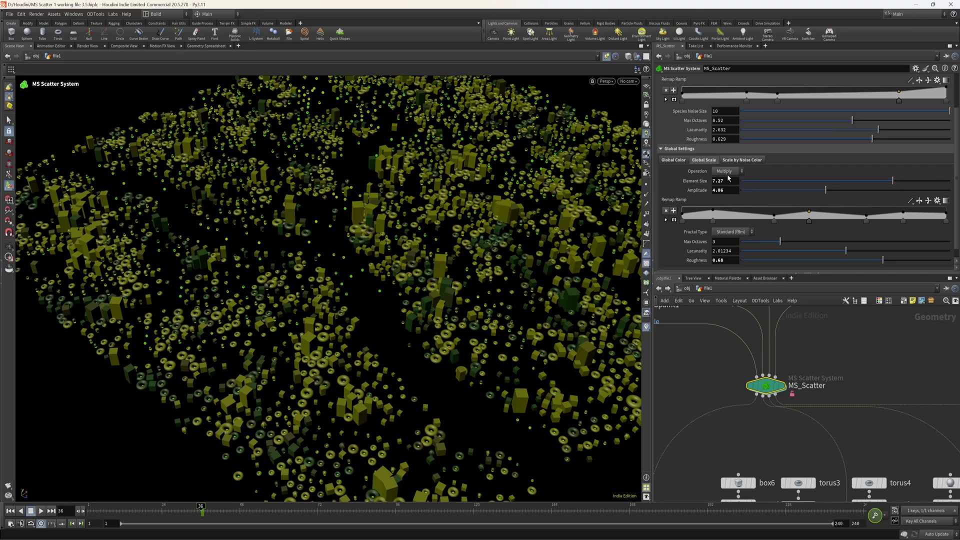
left_click(726, 171)
left_click(728, 179)
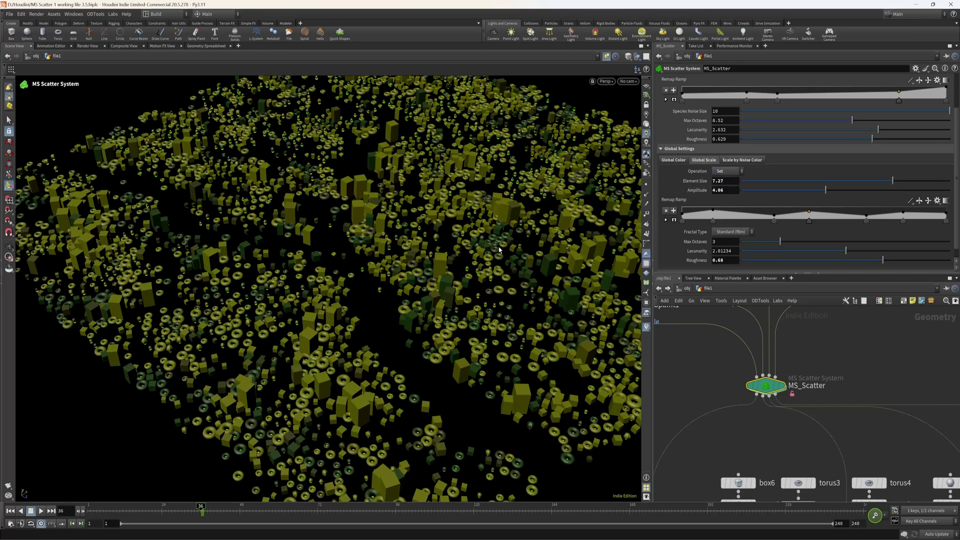
left_click(726, 171)
left_click(725, 205)
left_click_drag(826, 190, 848, 195)
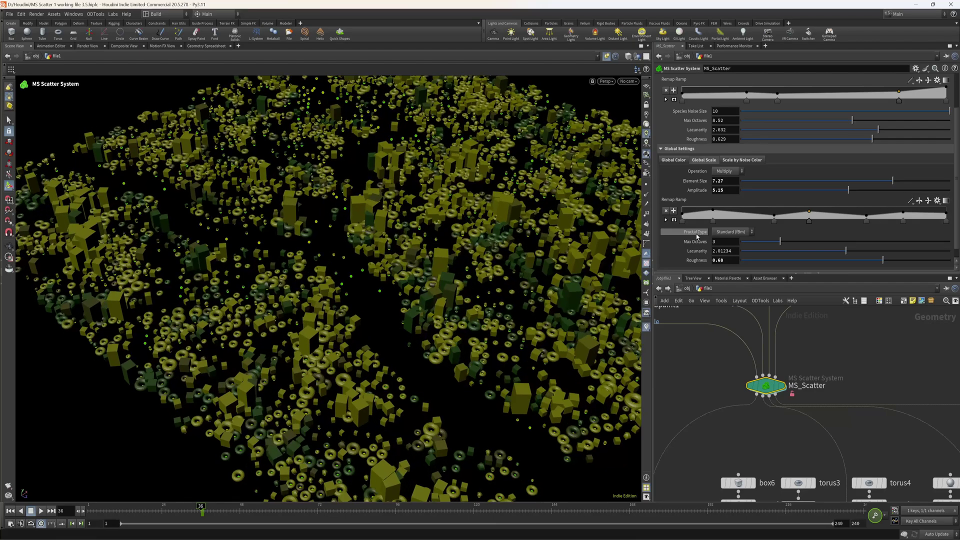
Enlarge the species Global Scale Remap Ramp, add a point after the first peak and adjust the middle peak
left_click(673, 220)
left_click_drag(741, 200, 744, 181)
mouse_move(809, 181)
left_mouse_down()
mouse_move(826, 216)
mouse_move(816, 216)
mouse_move(812, 174)
left_mouse_up()
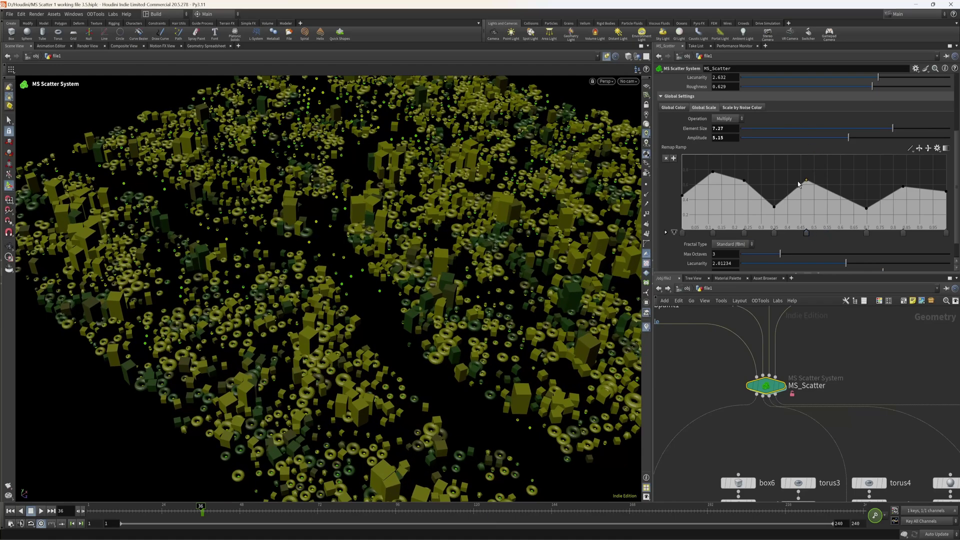
Turn on Scale by Noise Color with Max Size 6.2 and shift the black key of its Attribute Ramp toward the start
left_click(742, 108)
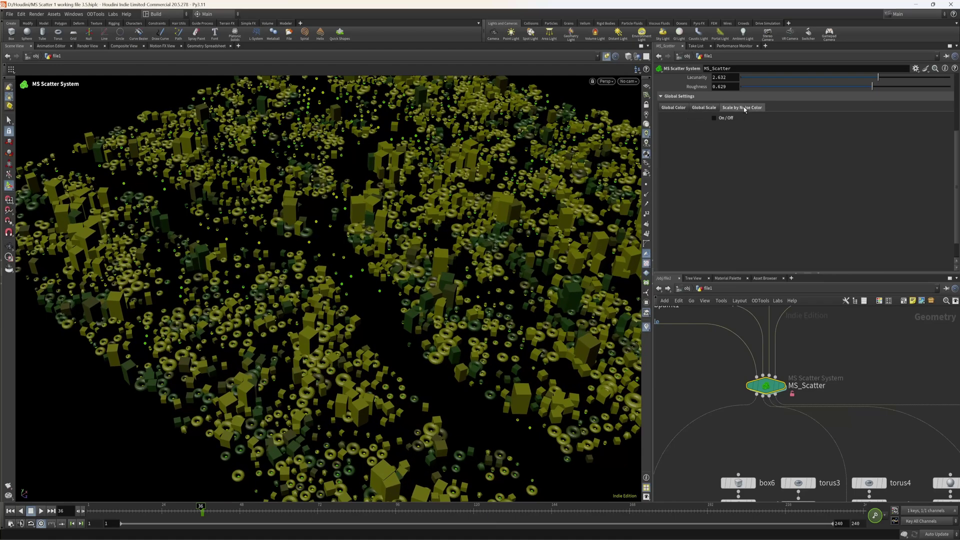
left_click(713, 118)
left_click_drag(750, 153, 746, 153)
mouse_move(732, 161)
middle_mouse_down()
mouse_move(741, 156)
mouse_move(732, 172)
mouse_move(764, 170)
mouse_move(682, 175)
mouse_move(731, 170)
middle_mouse_up()
left_click_drag(746, 156, 720, 162)
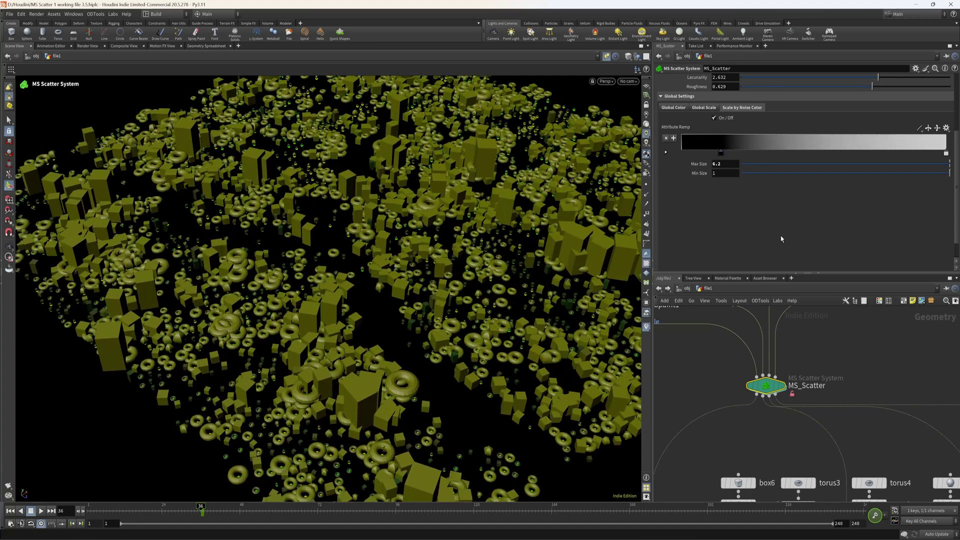
Turn off Scale by Noise Color and collapse the Global Settings and Species sections
left_click(685, 110)
left_click(677, 108)
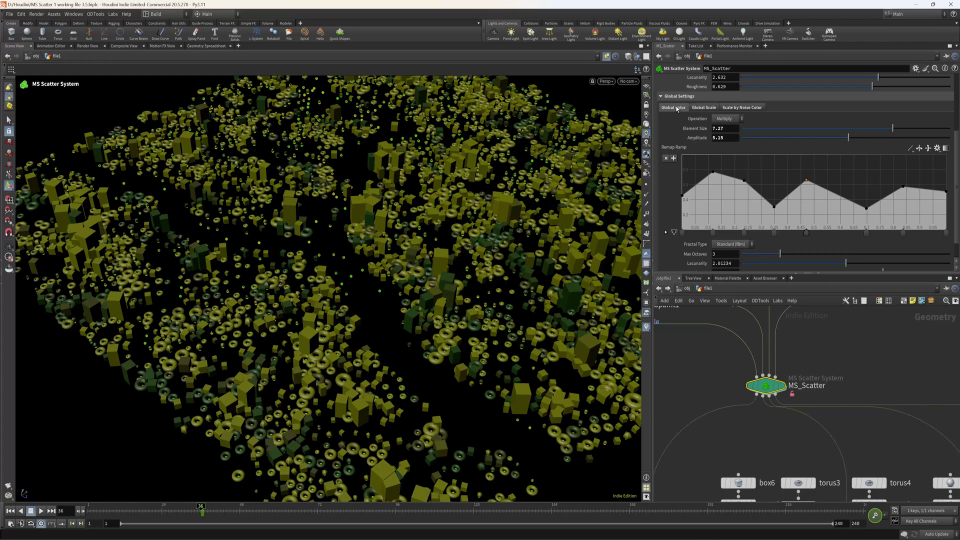
left_click(661, 96)
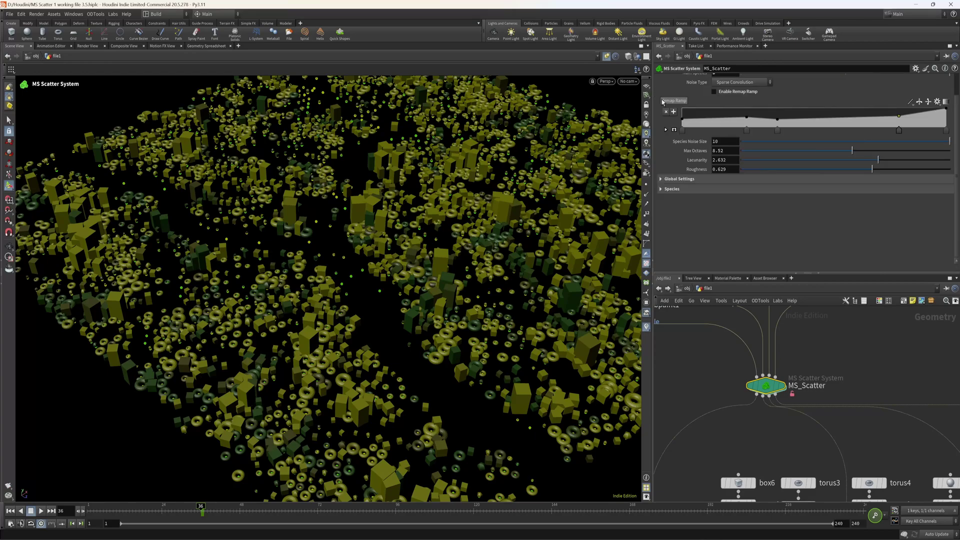
scroll(698, 195, "up", 5)
scroll(696, 195, "up", 1)
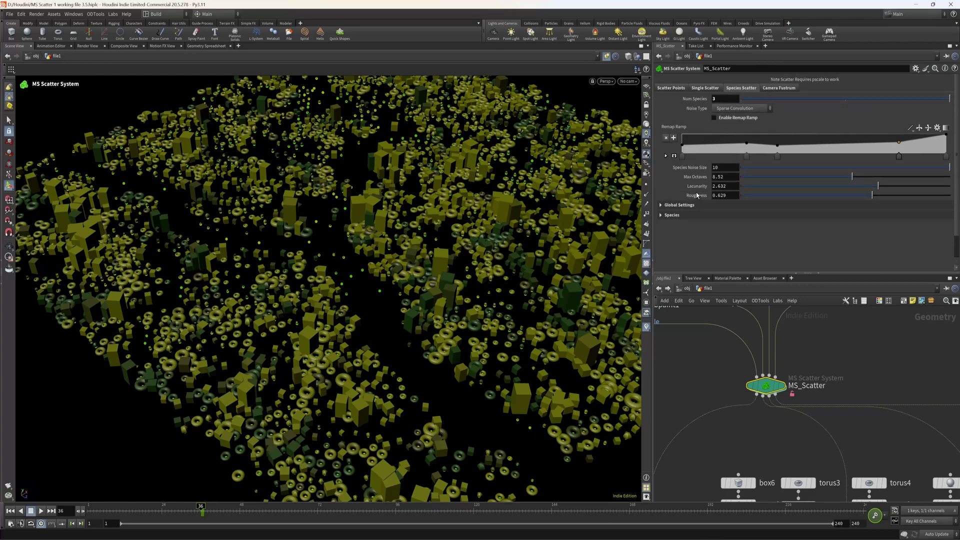
Apply the Infra-Red preset to the Species 1 Color ramp and enable Species 1 Color Override
left_click(669, 216)
scroll(682, 220, "down", 5)
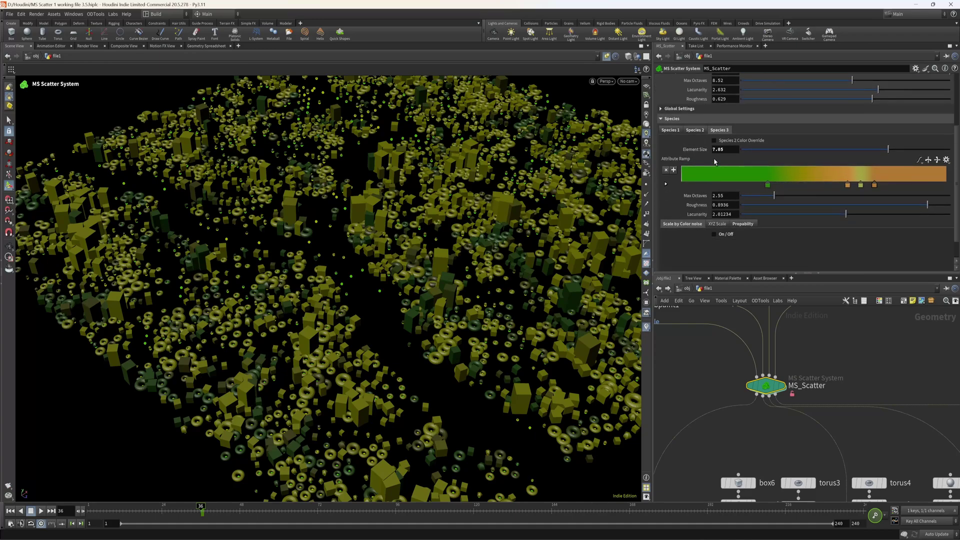
left_click(671, 131)
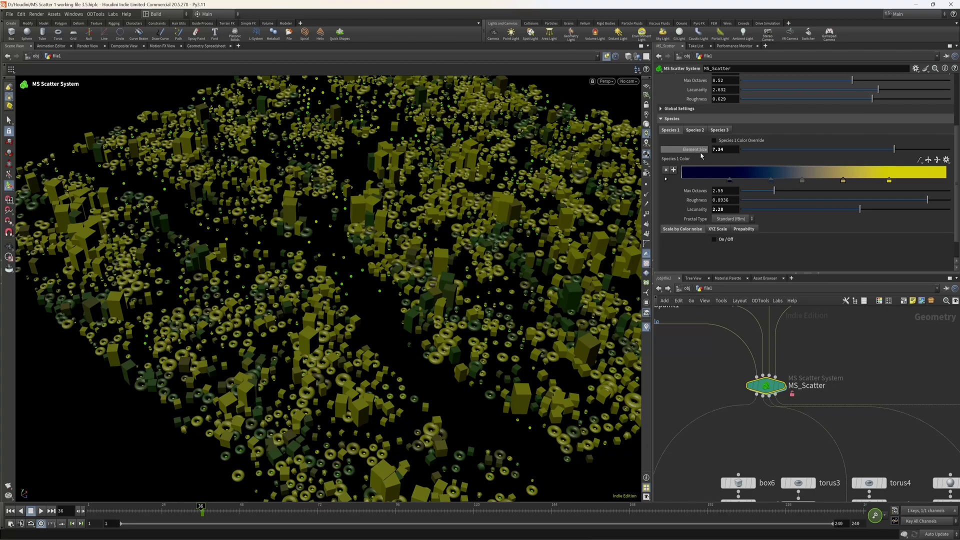
left_click(946, 160)
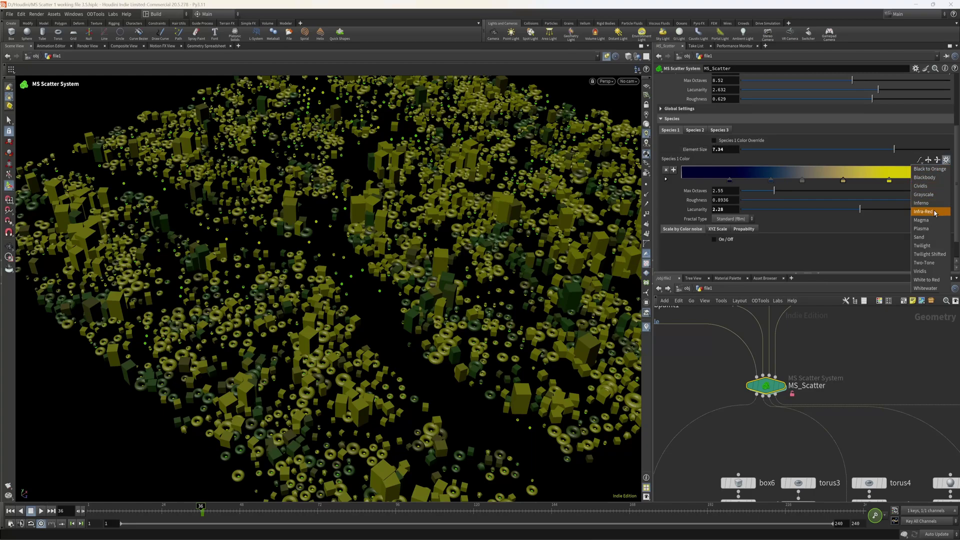
left_click(923, 211)
left_click(713, 141)
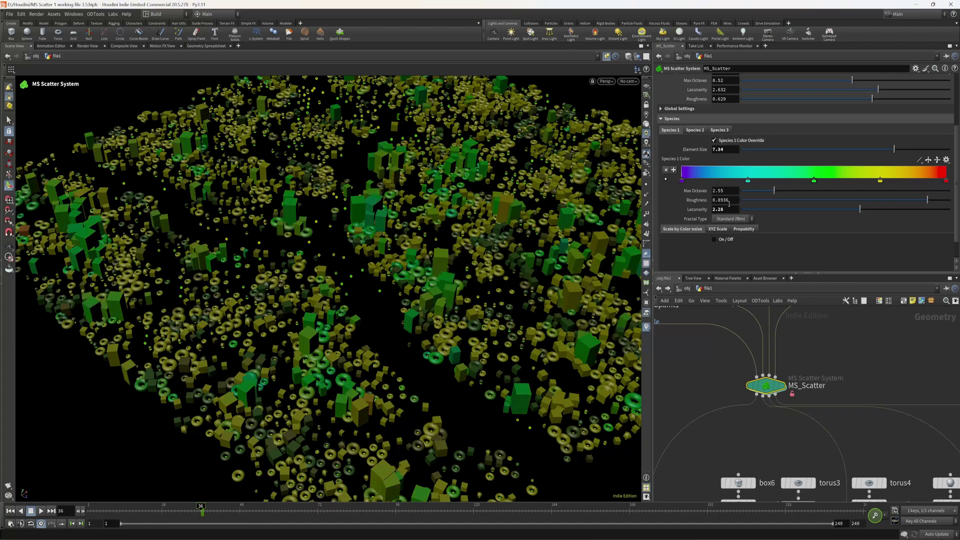
Set the Species 1 color noise to Element Size 3, Max Octaves 3.14, Roughness 0.346 and Lacunarity 1.303
left_click_drag(881, 150, 741, 154)
middle_click_drag(725, 149, 828, 134)
left_click_drag(860, 209, 809, 210)
left_click_drag(793, 201, 812, 200)
left_click_drag(800, 191, 782, 191)
type("10")
key("Return")
type("3")
key("Return")
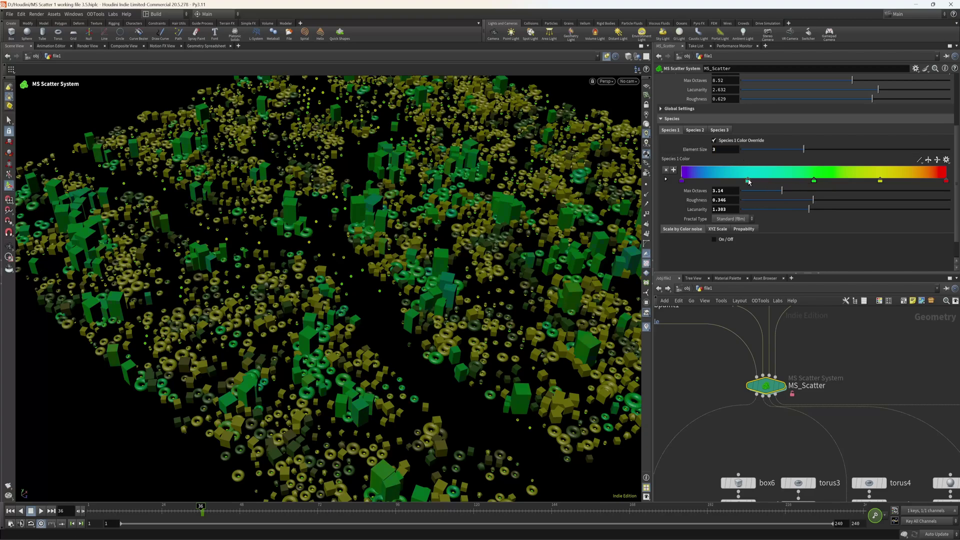
Gather the outer keys of the Species 1 Color ramp toward its middle and set Element Size to 6.86
left_click_drag(748, 181, 806, 181)
left_click_drag(687, 181, 770, 181)
left_click_drag(880, 181, 830, 181)
left_click_drag(946, 181, 840, 182)
left_click_drag(774, 149, 884, 149)
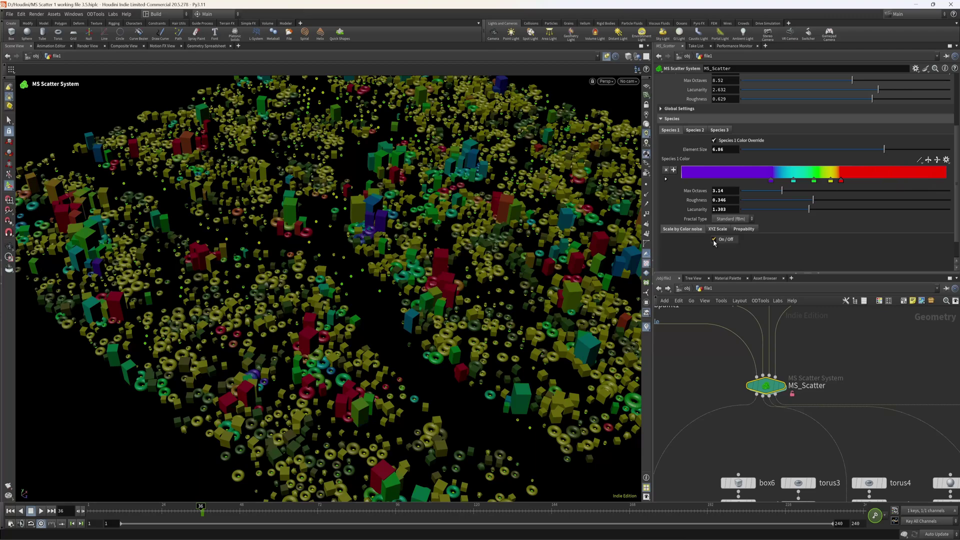
Turn on Scale by Color Noise for Species 1, enable its Color Override and set Min Size to 0.598
left_click(714, 240)
scroll(743, 240, "down", 2)
left_click_drag(753, 223, 774, 214)
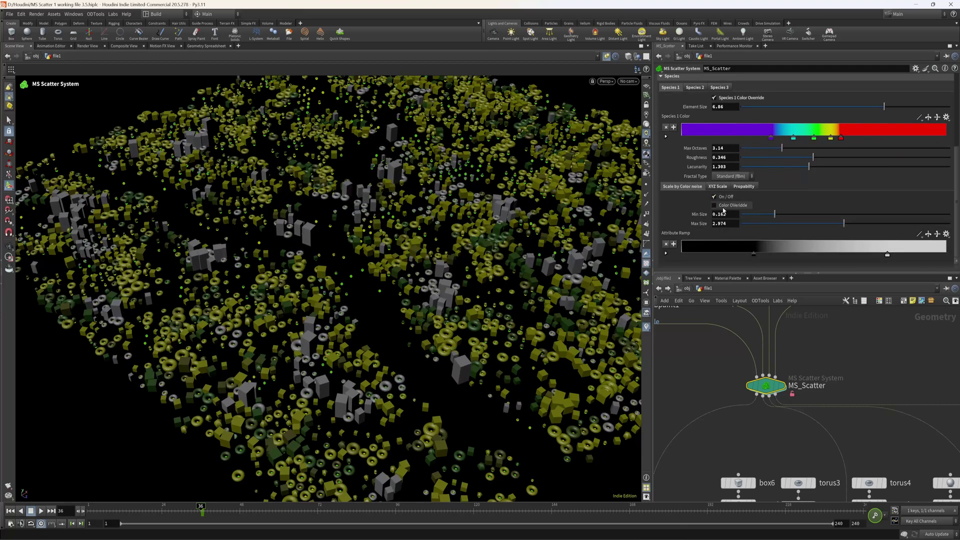
left_click(713, 205)
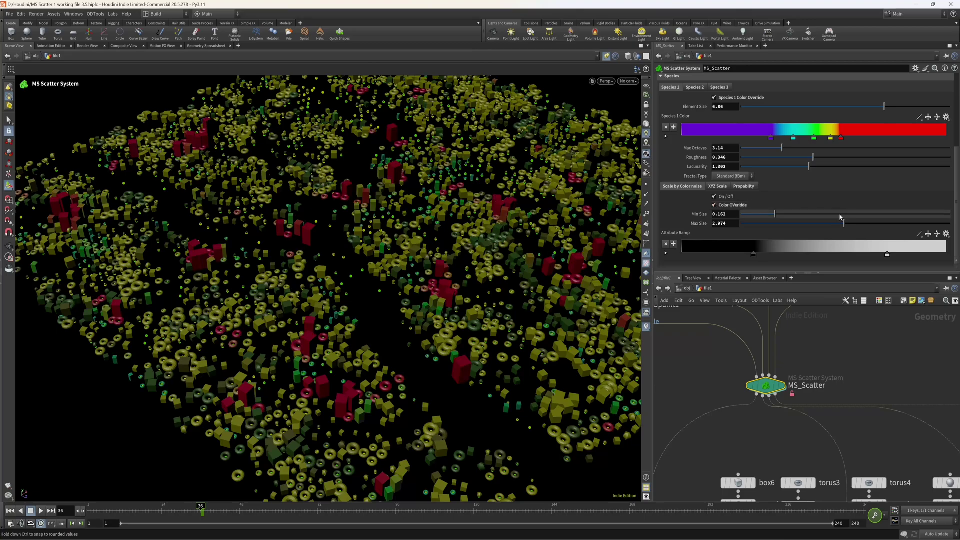
left_click_drag(782, 217, 865, 214)
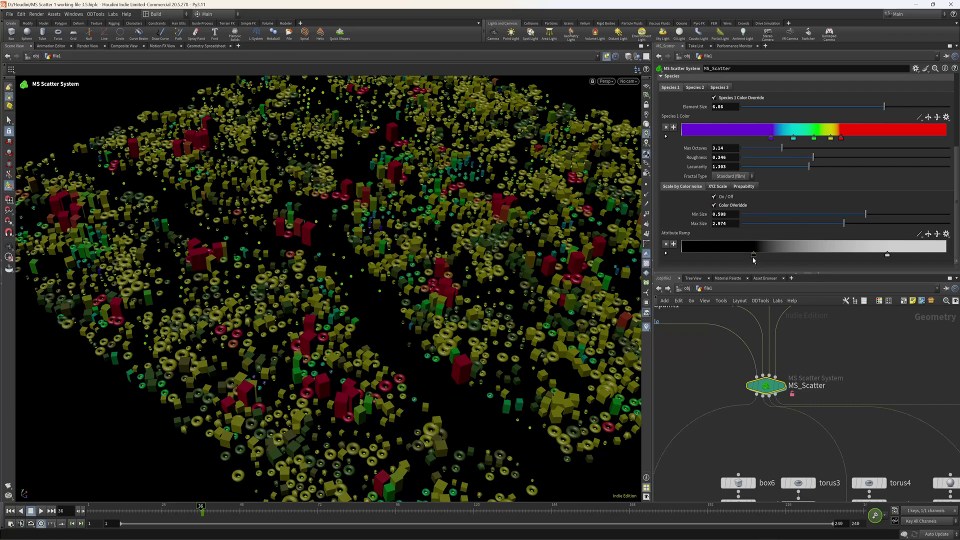
Increase the XYZ Scale of Species 1 so its props stretch vertically
left_click(717, 186)
middle_click(800, 233)
mouse_move(800, 234)
middle_mouse_down()
mouse_move(825, 219)
mouse_move(805, 220)
mouse_move(810, 226)
middle_mouse_up()
Review the Species 1 probability values and the Species 2 and Species 3 settings, and collapse the Species section
left_click(742, 203)
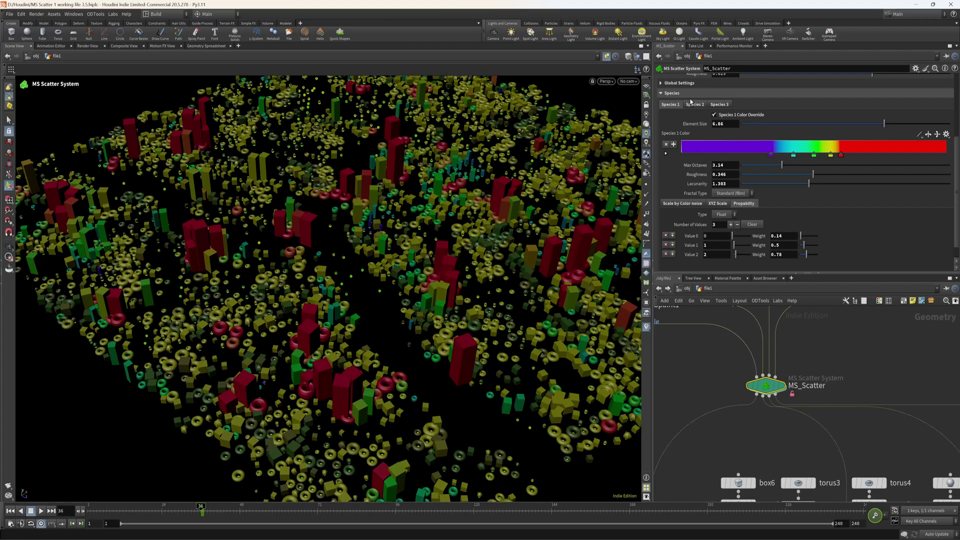
left_click(695, 105)
left_click(720, 104)
left_click(697, 104)
left_click(668, 105)
left_click(668, 92)
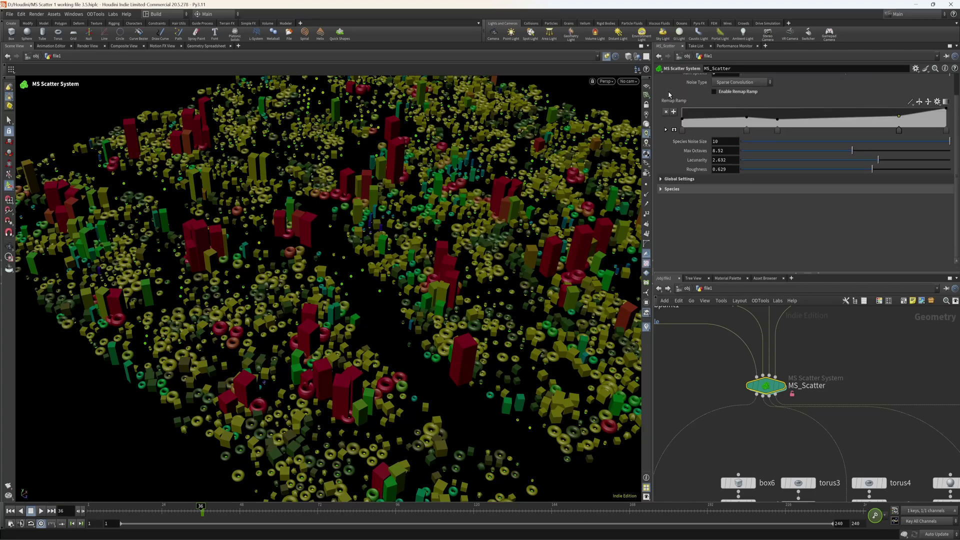
Look through cam1 and turn on Cam Frustum culling with /obj/cam1 as its camera
scroll(766, 110, "up", 1)
left_click(628, 81)
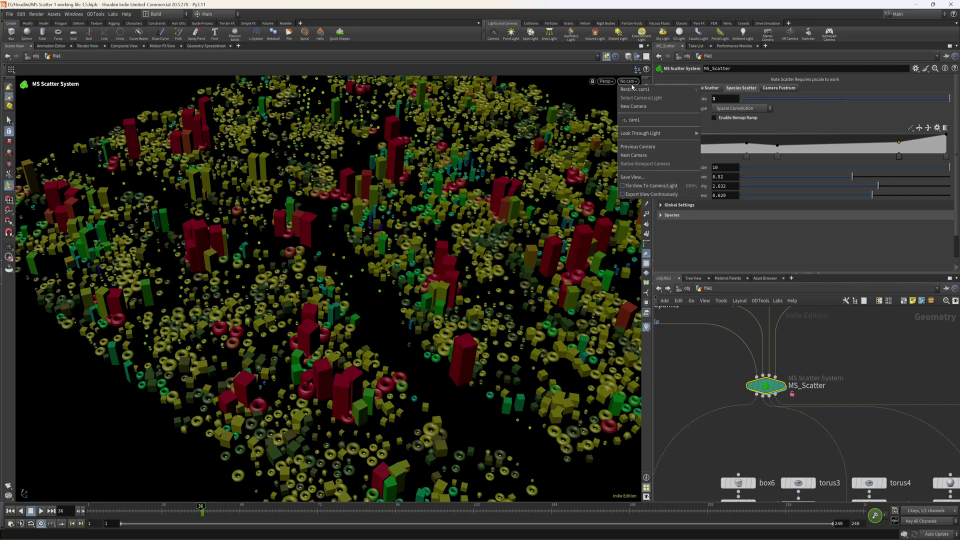
left_click(648, 121)
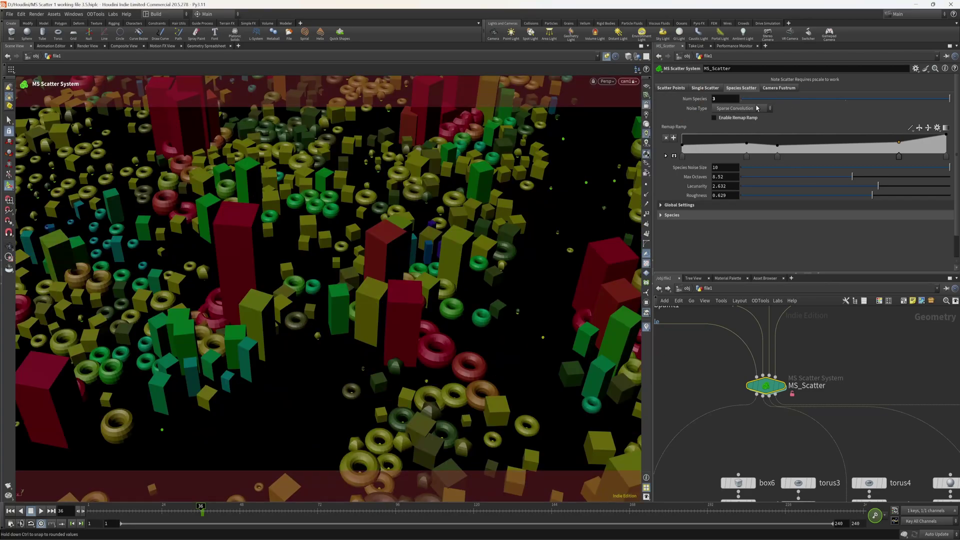
left_click(788, 91)
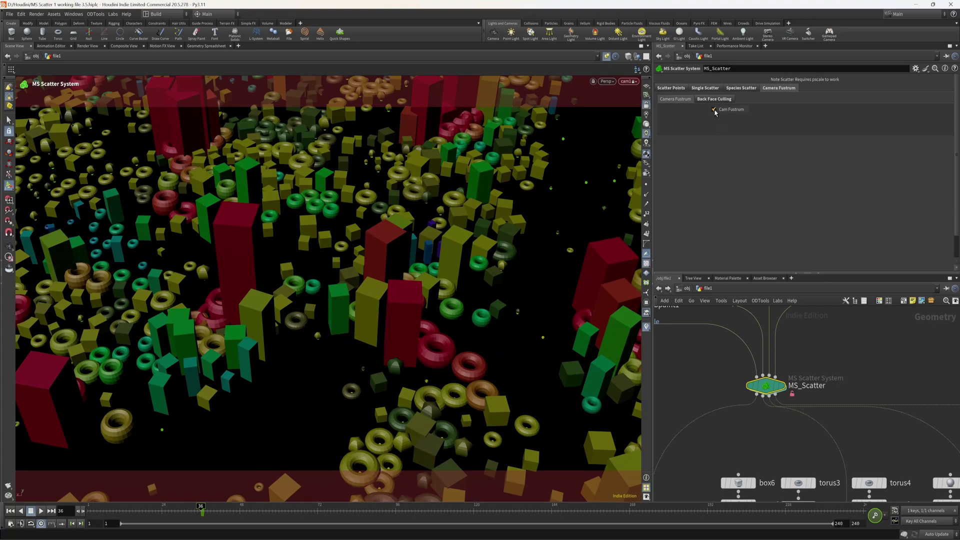
left_click(946, 119)
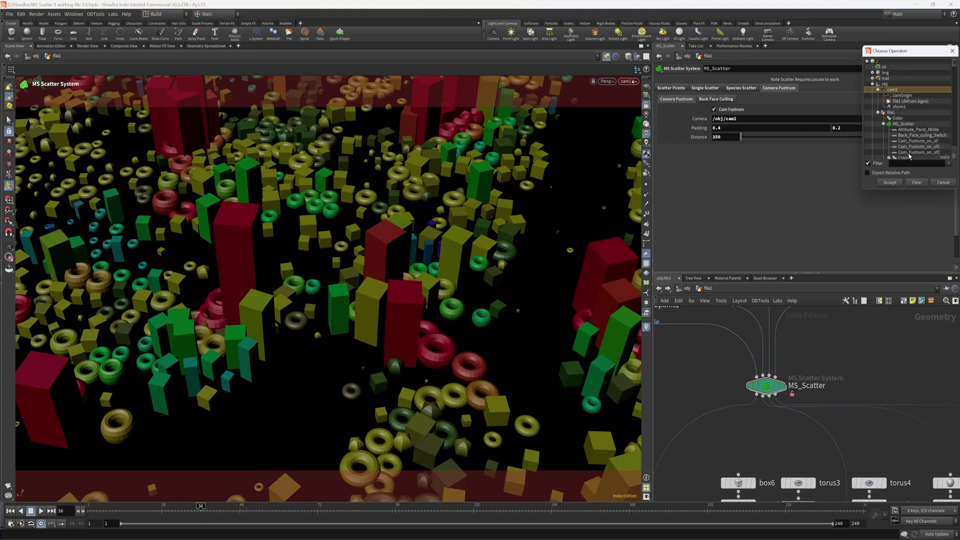
left_click(890, 183)
Set both camera frustum Padding values to 0 and inspect the culled scatter from outside the camera
left_click_drag(725, 128, 627, 126)
type("0")
left_click_drag(852, 128, 780, 140)
type("0")
key("Return")
left_click(646, 105)
right_click_drag(465, 252, 459, 269, "alt")
left_click_drag(459, 269, 429, 246, "alt")
Examine the Back Face Culling, Mask Blur and scatter Points settings, including Rotation Around Normal
left_click(718, 99)
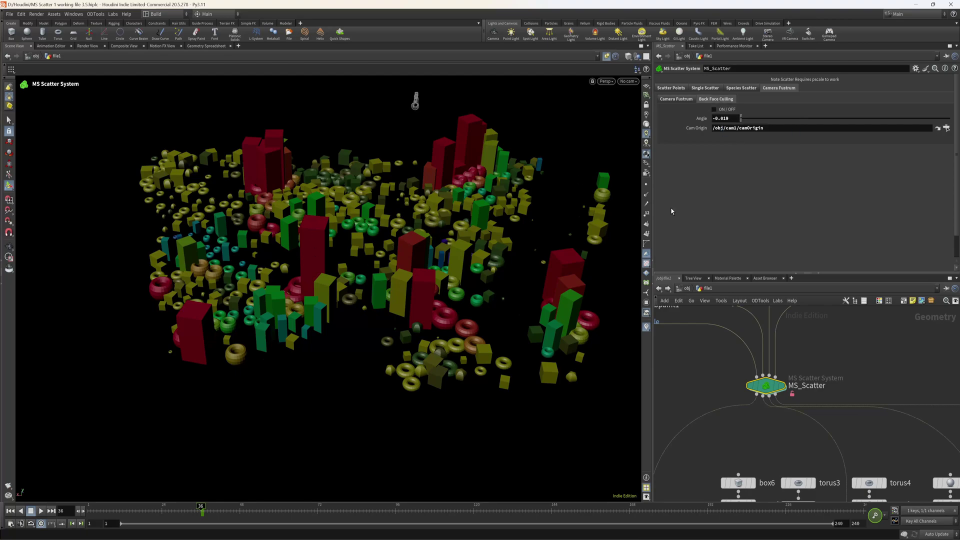
left_click(671, 88)
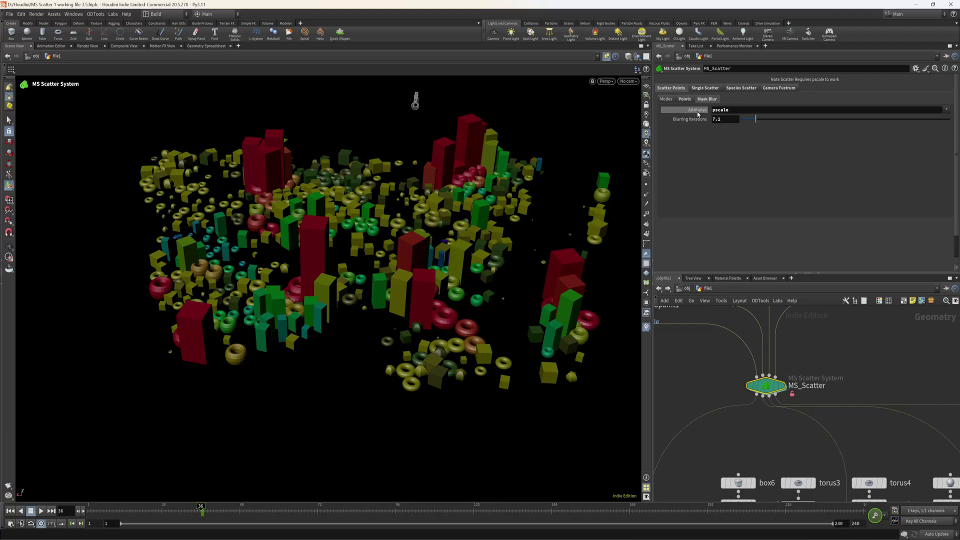
left_click(685, 99)
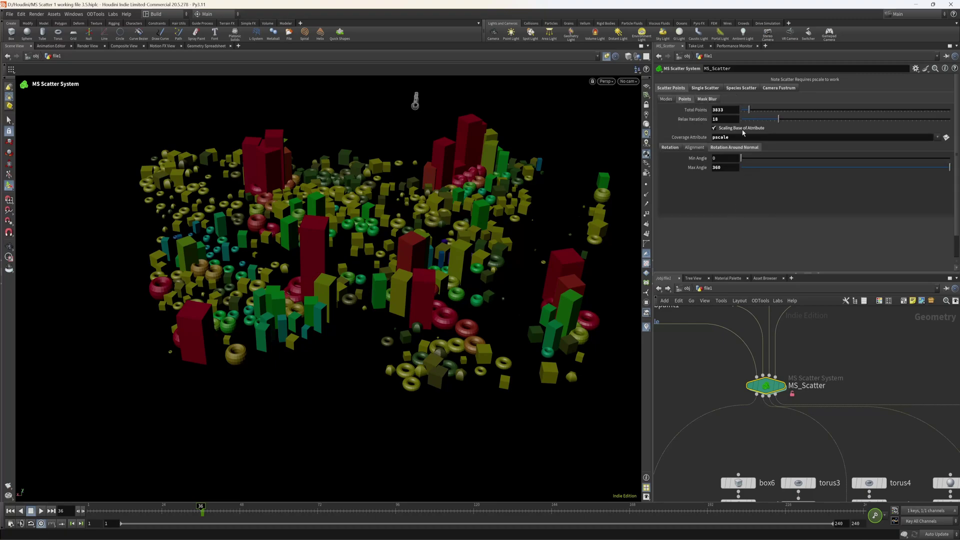
left_click(859, 167)
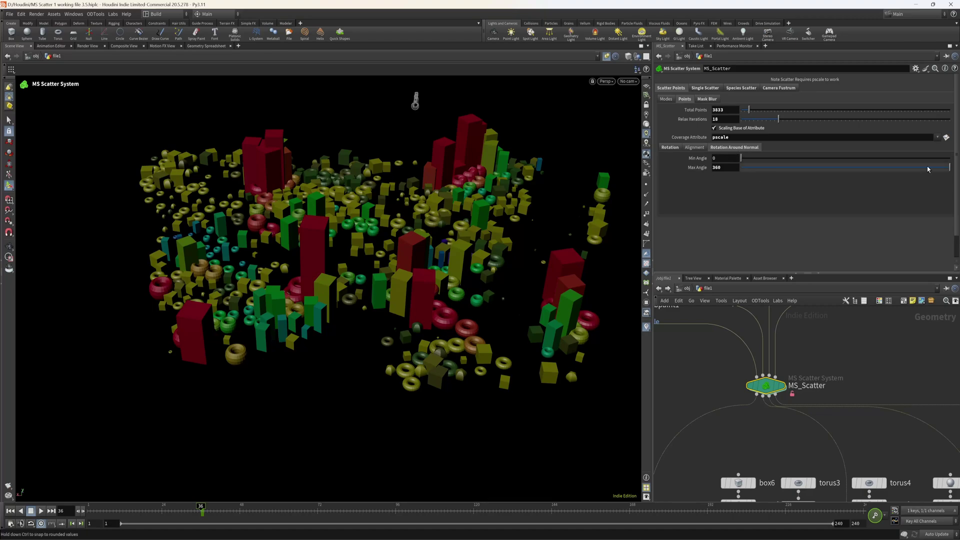
Try a different Alignment slider value for the scattered points, undo it and readjust the alignment
left_click(694, 147)
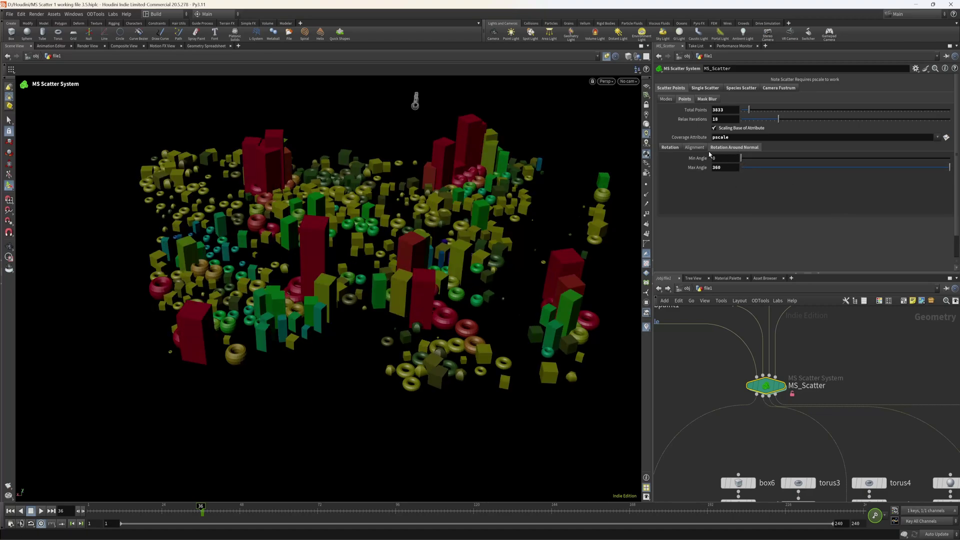
left_click(714, 188)
left_click_drag(949, 206, 705, 217)
key("ctrl+z")
key("ctrl+z")
left_click_drag(889, 207, 854, 213)
Set the points' Max Random Cone Angle to 0 and return to the scatter Modes settings
left_click(670, 147)
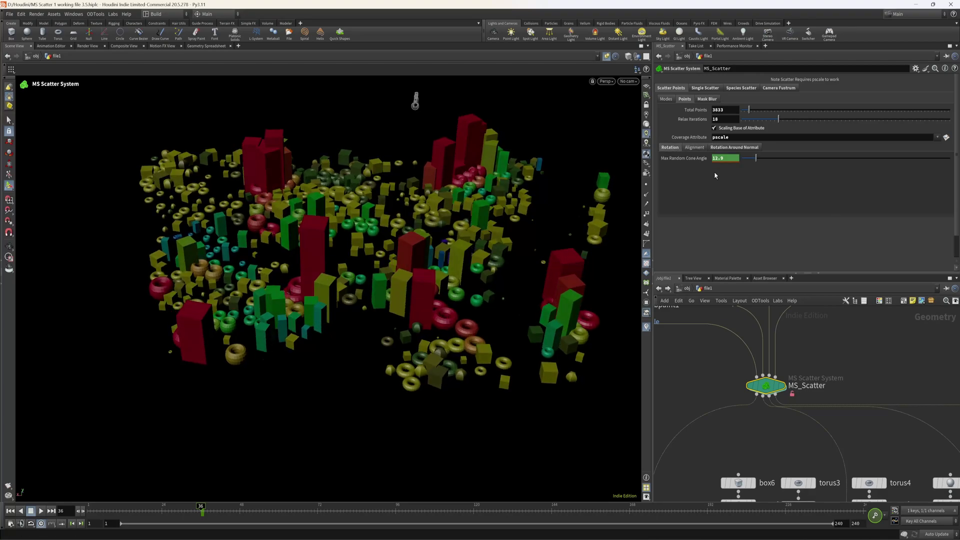
left_click_drag(751, 160, 698, 163)
left_click(694, 146)
left_click(673, 147)
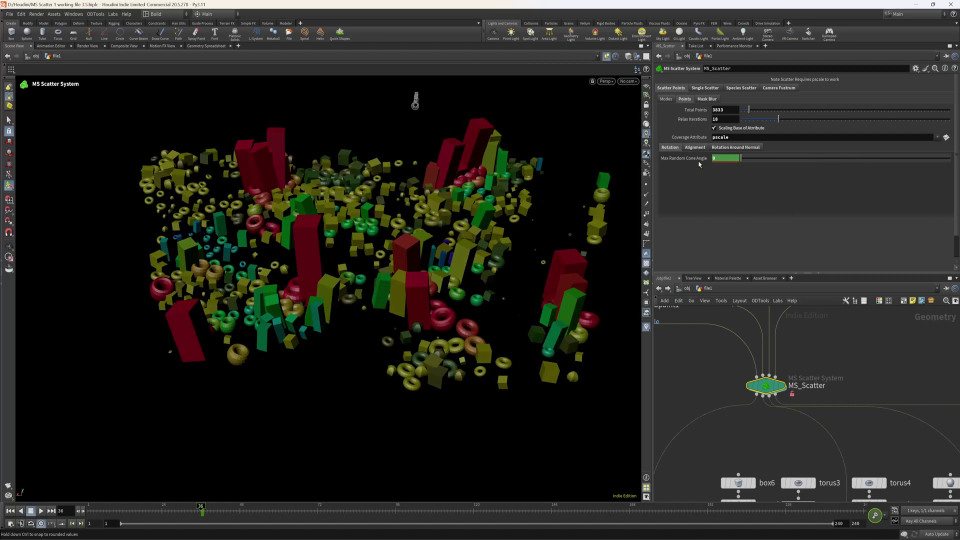
left_click(664, 99)
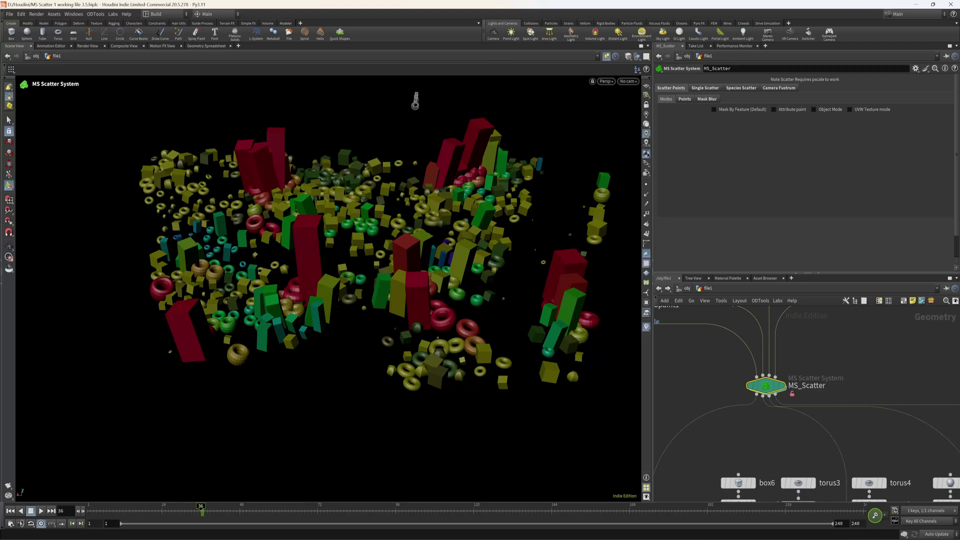
Set the Translate and Rotate values of the cam1 object to 0 on all axes
key("h")
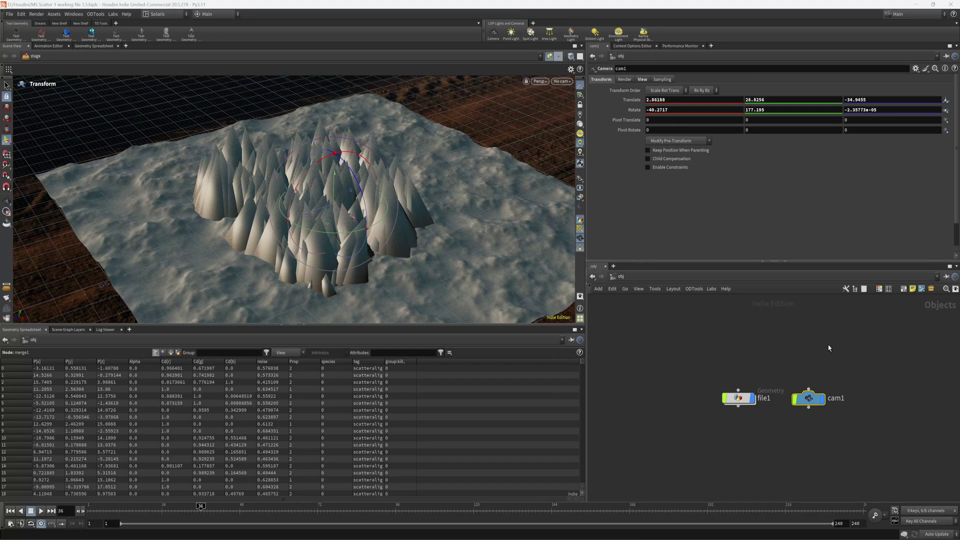
left_click_drag(809, 399, 815, 404)
left_click(791, 354)
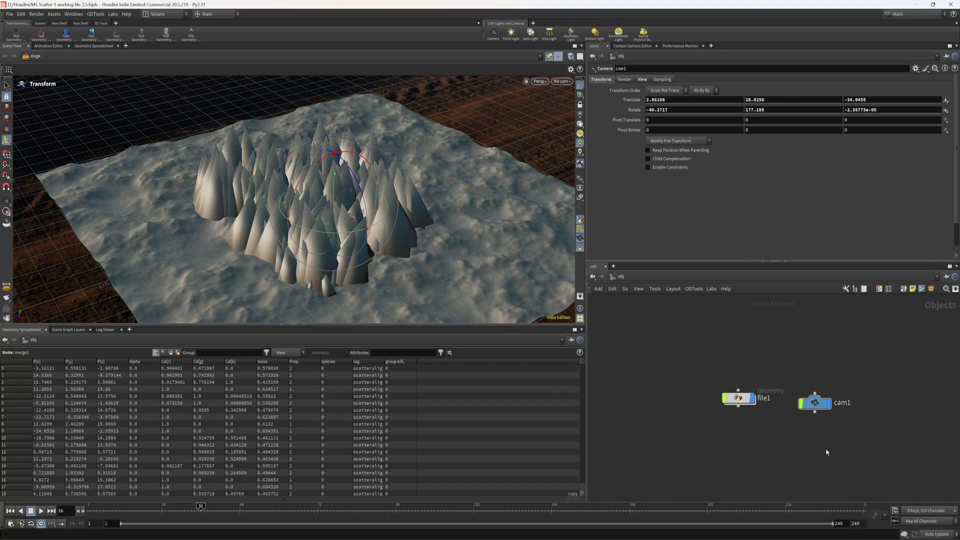
left_click_drag(670, 100, 641, 100)
type("0")
key("Return")
left_click_drag(775, 100, 710, 100)
type("0")
key("Return")
middle_click(863, 99, "ctrl")
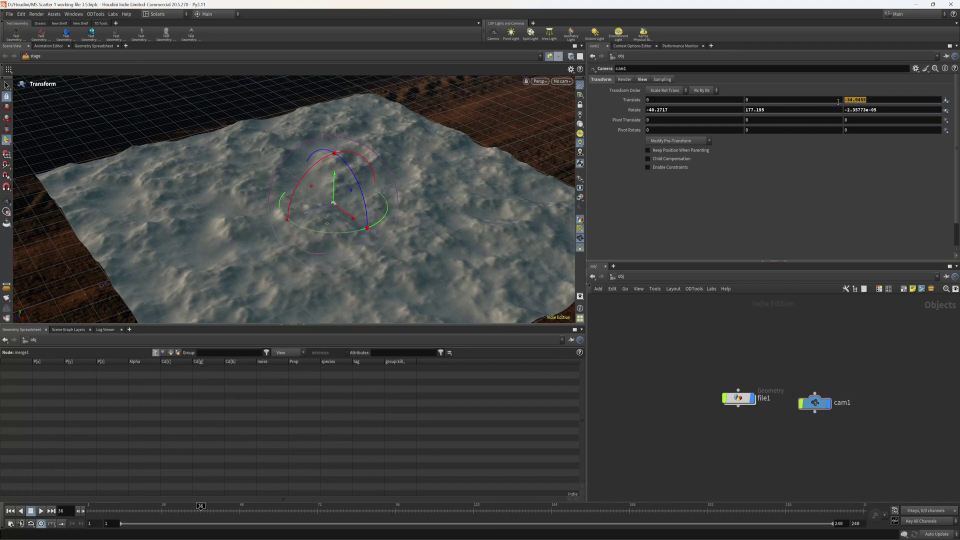
middle_click(633, 109, "ctrl")
left_click_drag(804, 400, 805, 396)
Switch to the stage network, select camera1 and reset its Translate and Rotate values to their defaults
left_click(623, 276)
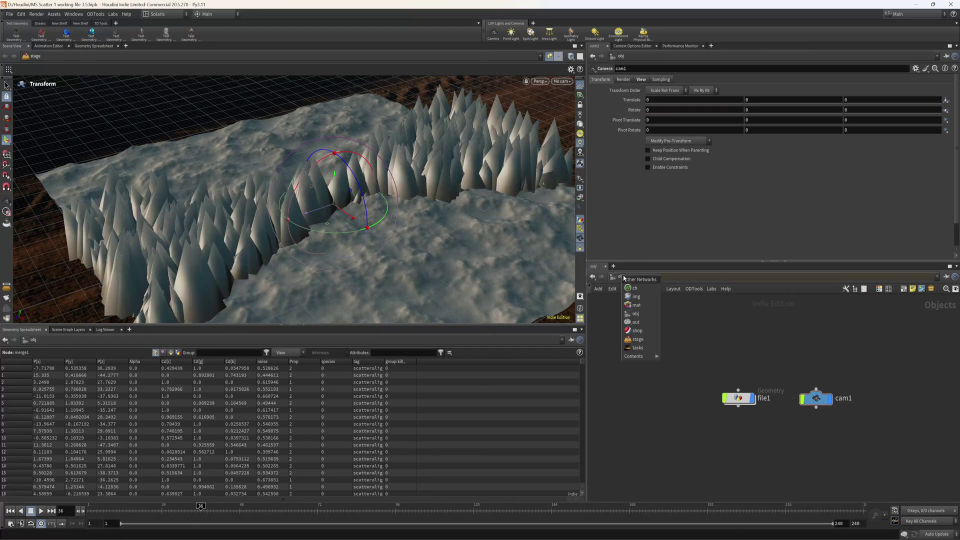
left_click(633, 339)
key("h")
scroll(744, 469, "up", 4)
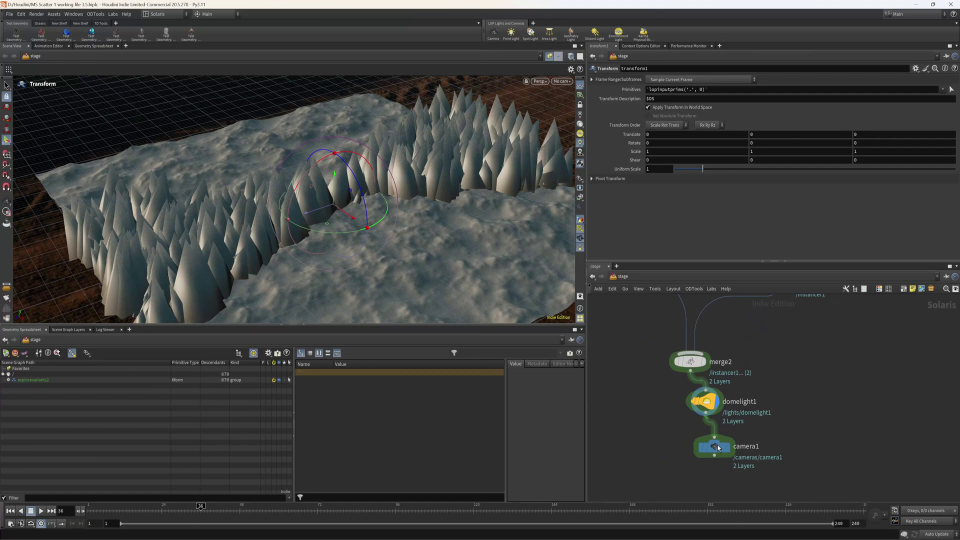
left_click(716, 446)
middle_click(682, 150, "ctrl")
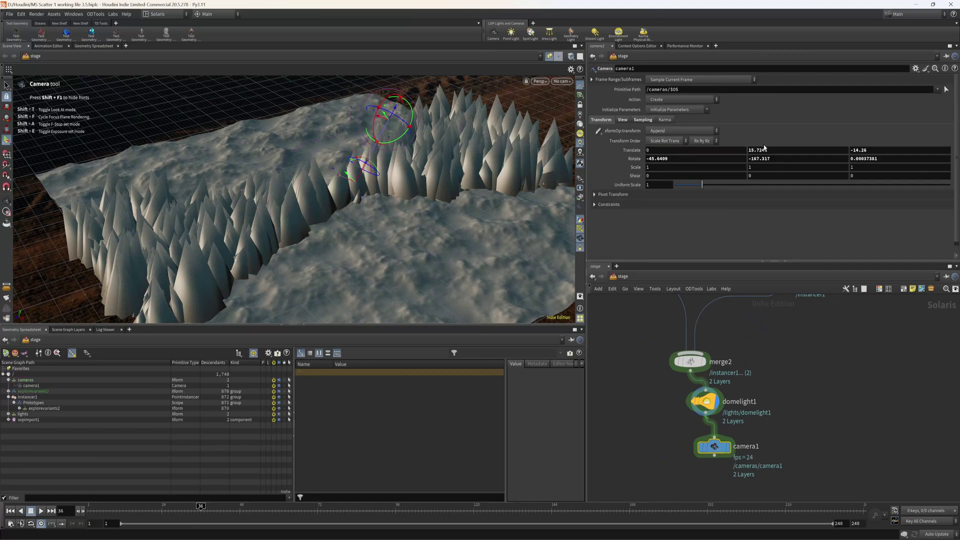
middle_click(768, 151, "ctrl")
middle_click(893, 150, "ctrl")
middle_click(908, 158, "ctrl")
middle_click(800, 158, "ctrl")
middle_click(692, 158, "ctrl")
Copy camera1's Translate parameter and paste it as relative references into cam1's Translate at the obj level
right_click(625, 152)
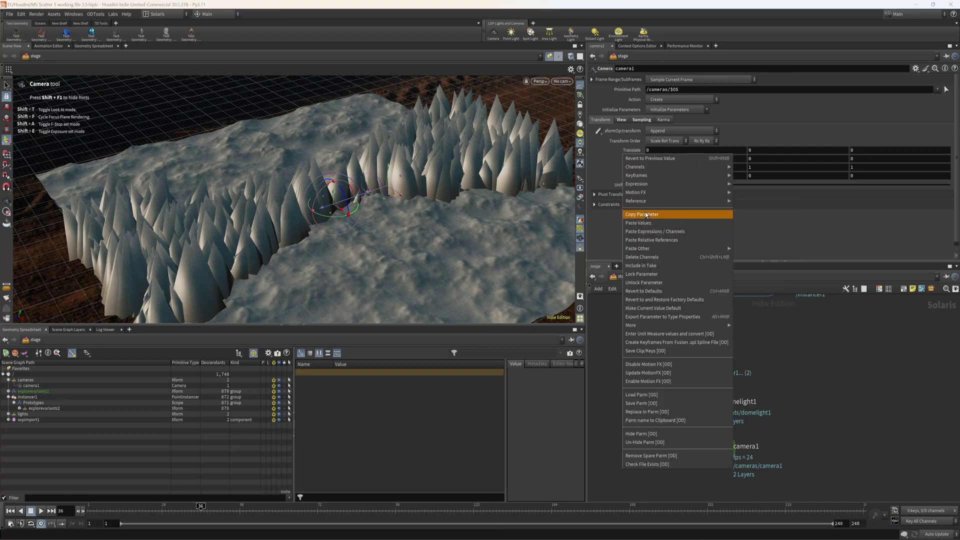
left_click(642, 215)
left_click(621, 277)
left_click(638, 316)
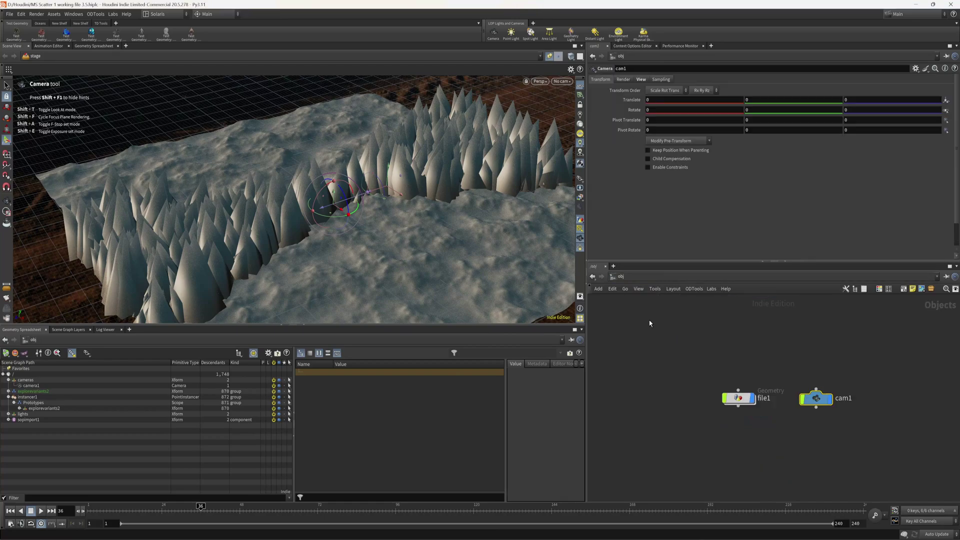
right_click(622, 99)
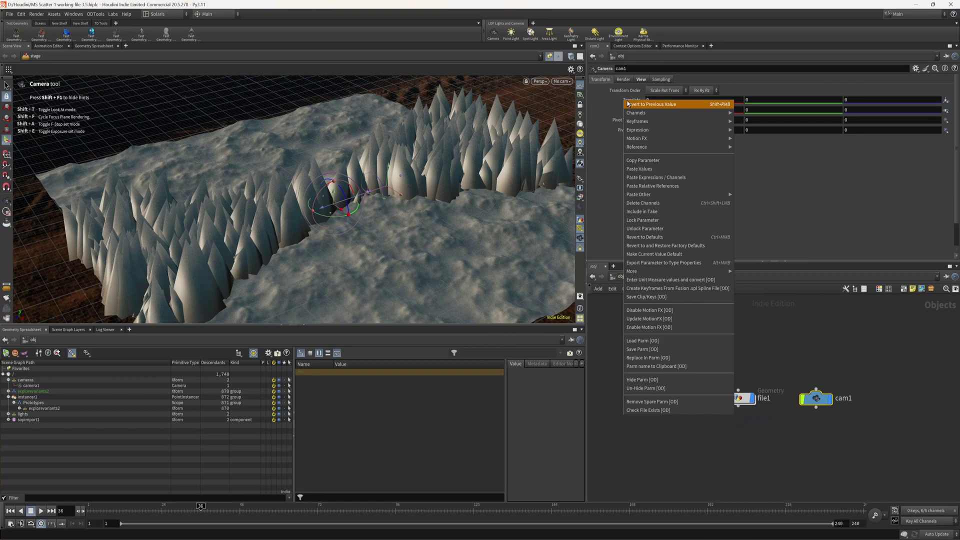
left_click(665, 186)
Copy the stage camera1's Rotate parameter and paste it as relative references into the obj-level cam1's Rotate
left_click(613, 276)
left_click(633, 305)
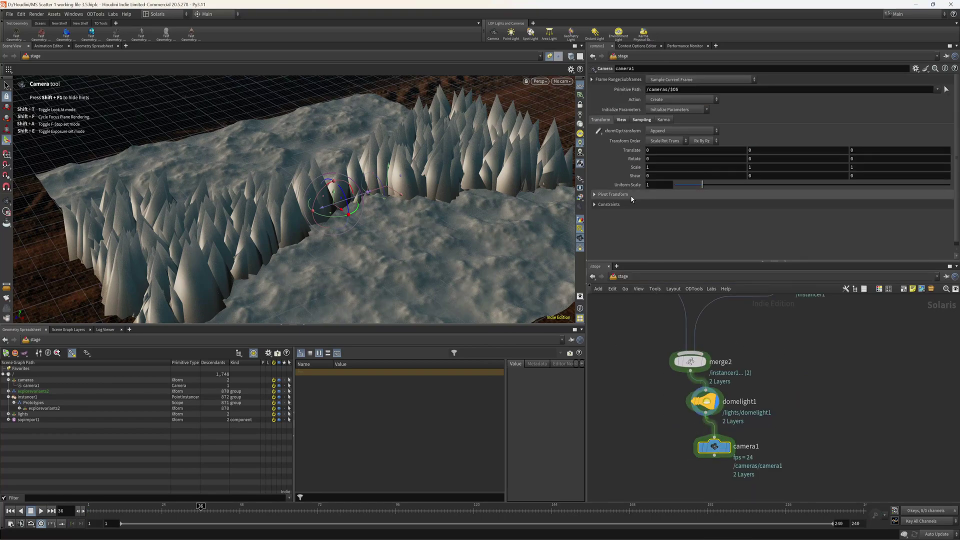
right_click(633, 159)
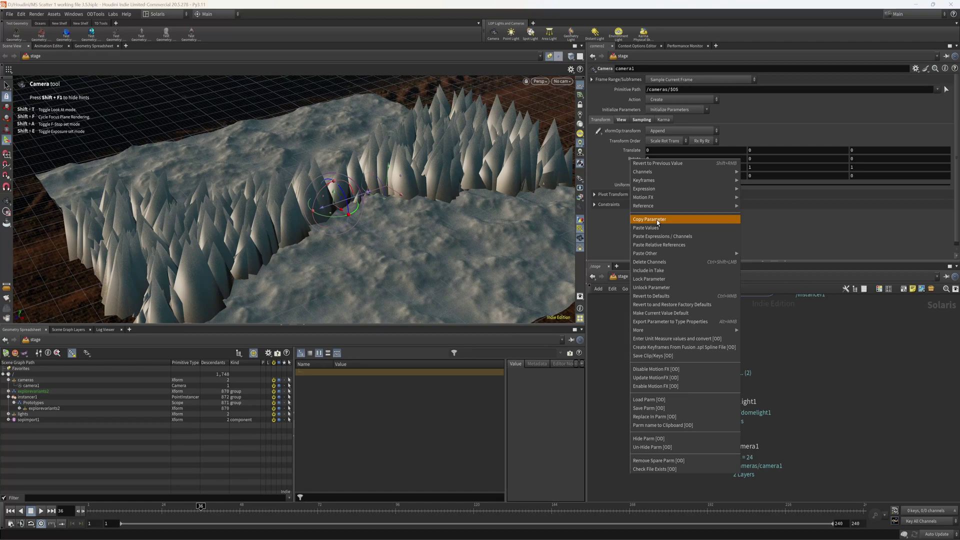
left_click(657, 220)
left_click(623, 276)
left_click(631, 295)
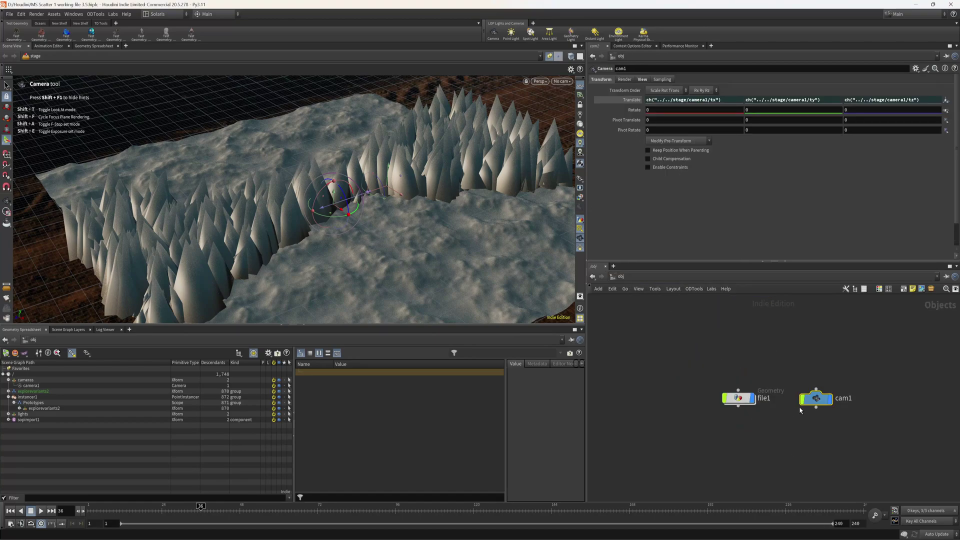
right_click(625, 111)
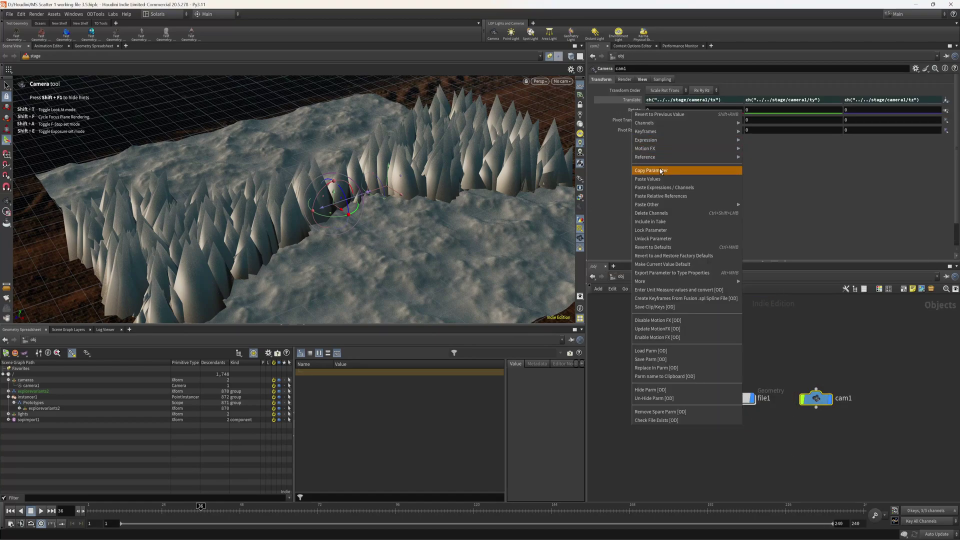
left_click(665, 193)
left_click(729, 352)
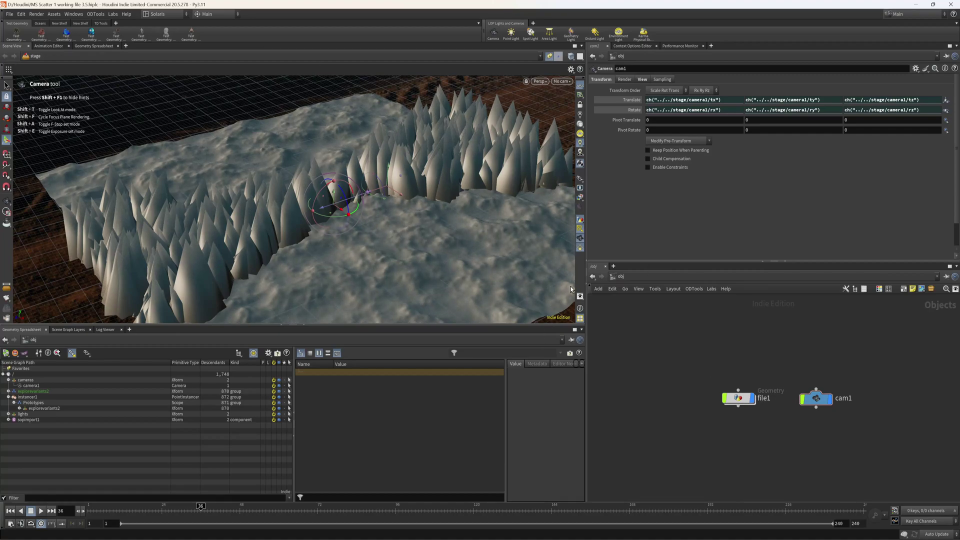
Return to the stage network, align the camera1 node under domelight1, and look through /cameras/camera1 in the viewport
left_click(620, 276)
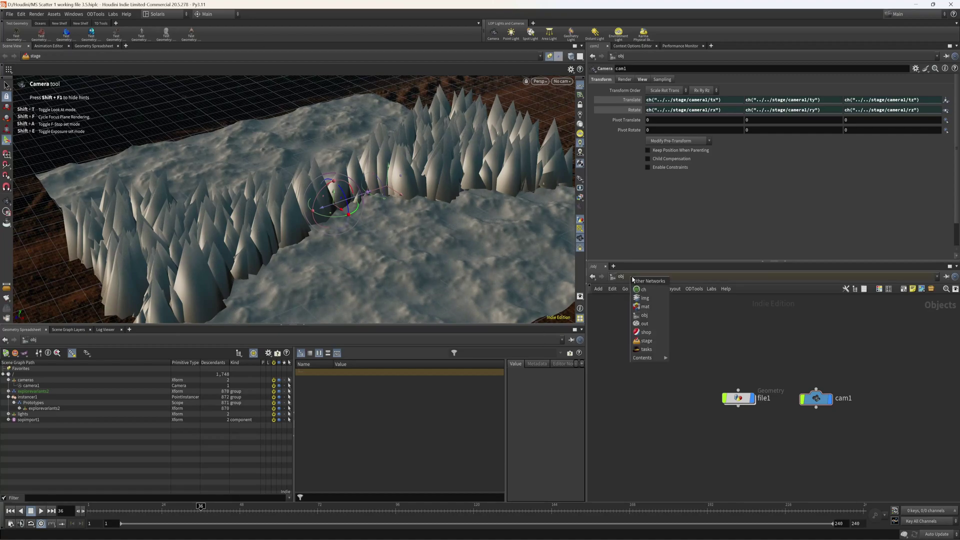
left_click(650, 340)
left_click(729, 449)
left_click_drag(719, 447, 709, 447)
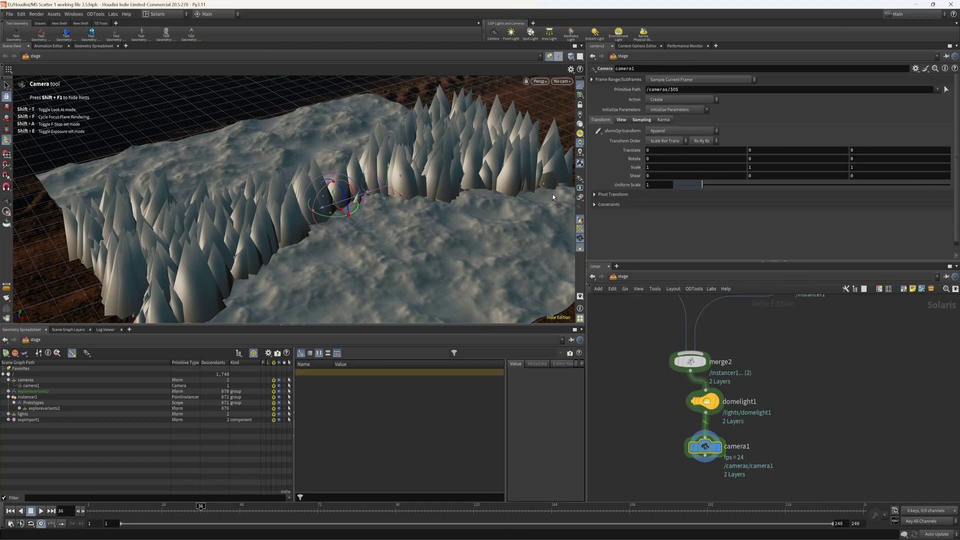
left_click(561, 81)
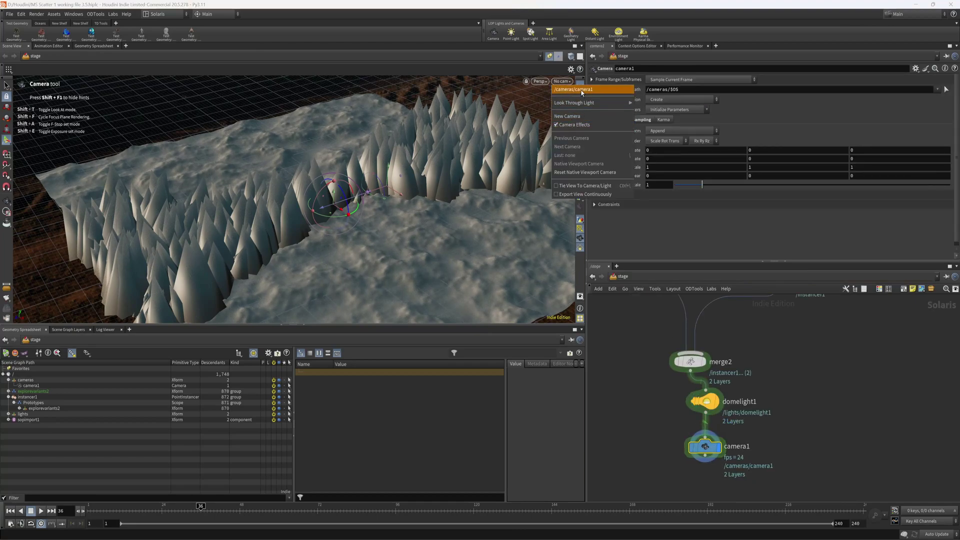
left_click(593, 90)
left_click(580, 104)
Frame the scattered spikes through camera1, placing it at about -34, 27, 70 and rotated about -24.5, -27.5, 0 degrees
key("space+g")
left_click_drag(301, 204, 204, 189)
right_click_drag(204, 189, 225, 190)
middle_click_drag(210, 193, 225, 183)
left_click_drag(210, 186, 214, 210)
middle_click_drag(214, 210, 230, 194)
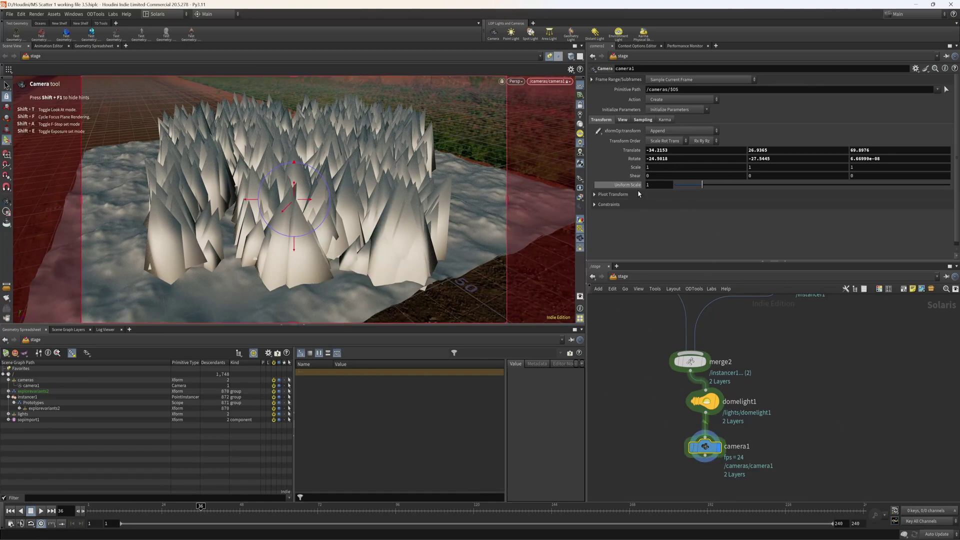
Copy camera1's Focal Length and paste it as a relative reference into cam1's Focal Length at the obj level
left_click(623, 119)
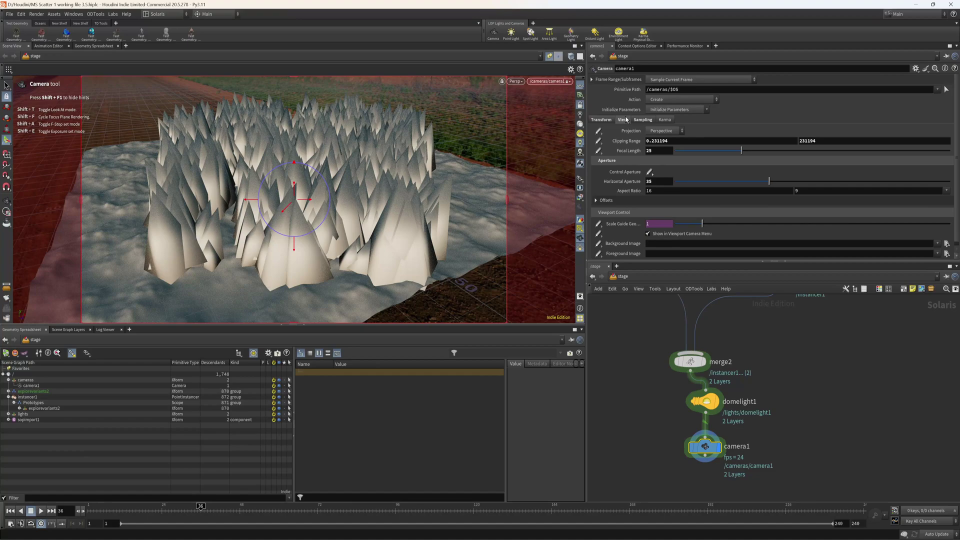
right_click(618, 150)
left_click(639, 211)
left_click(629, 277)
left_click(649, 317)
double_click(813, 398)
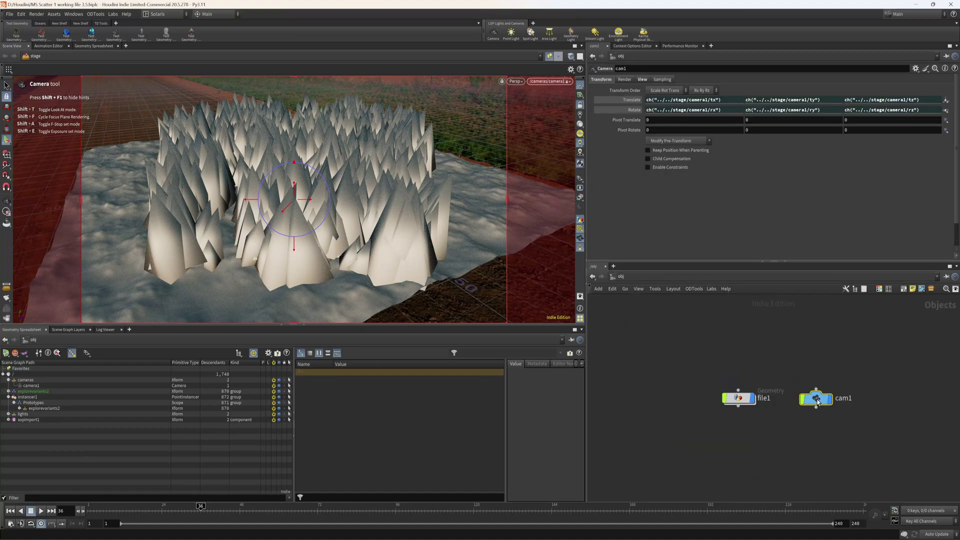
left_click(621, 277)
left_click(643, 79)
right_click(629, 139)
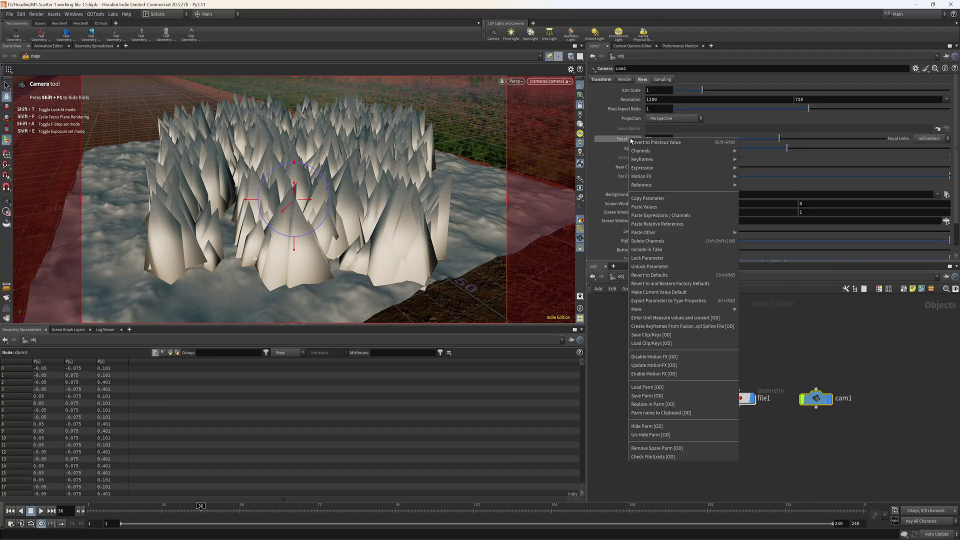
left_click(665, 224)
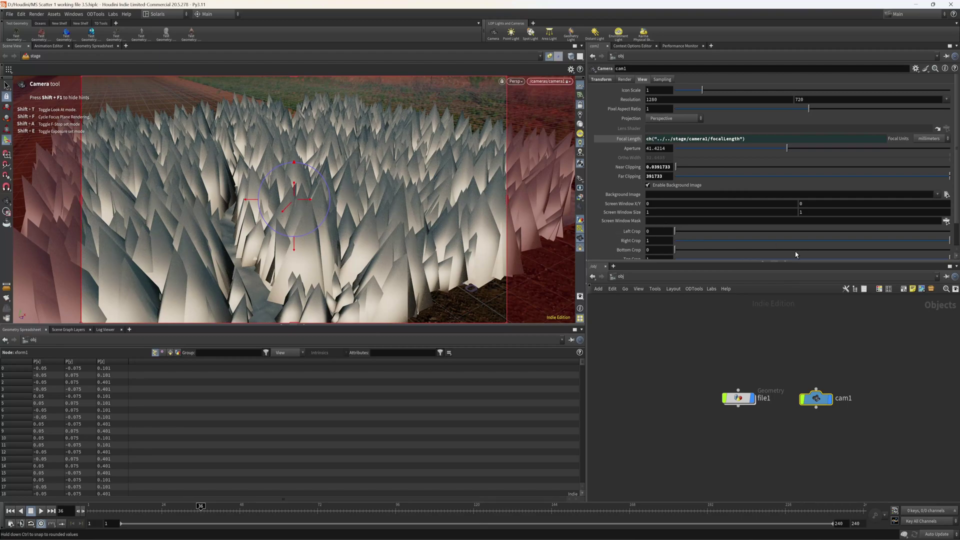
Copy the stage camera1's Horizontal Aperture and paste it as a relative reference into the obj-level cam1's Aperture
left_click(620, 276)
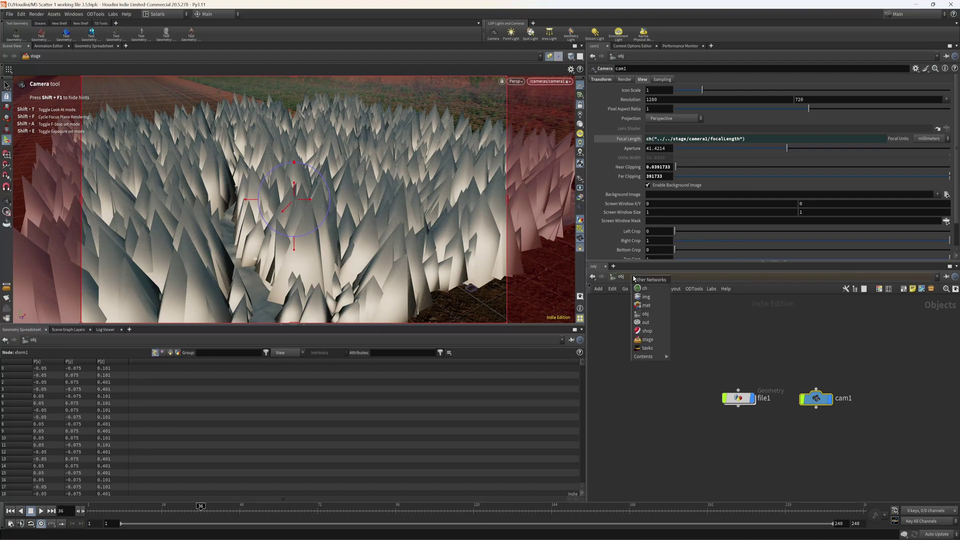
left_click(662, 340)
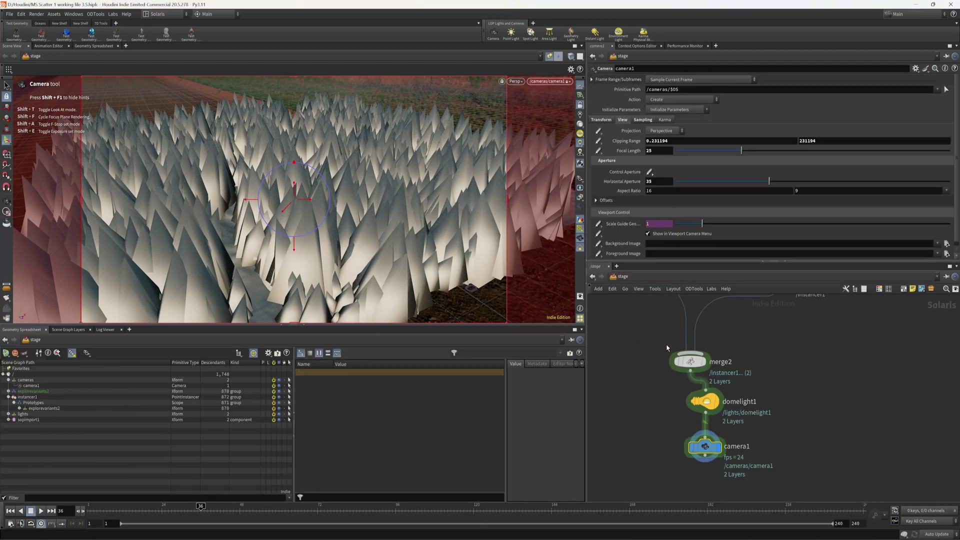
right_click(622, 184)
left_click(640, 243)
left_click(625, 276)
left_click(645, 313)
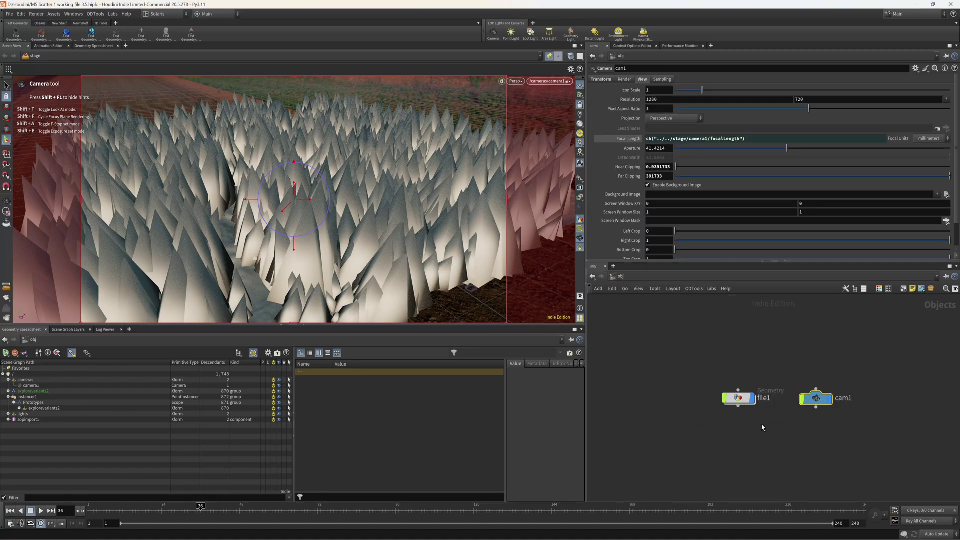
right_click(631, 149)
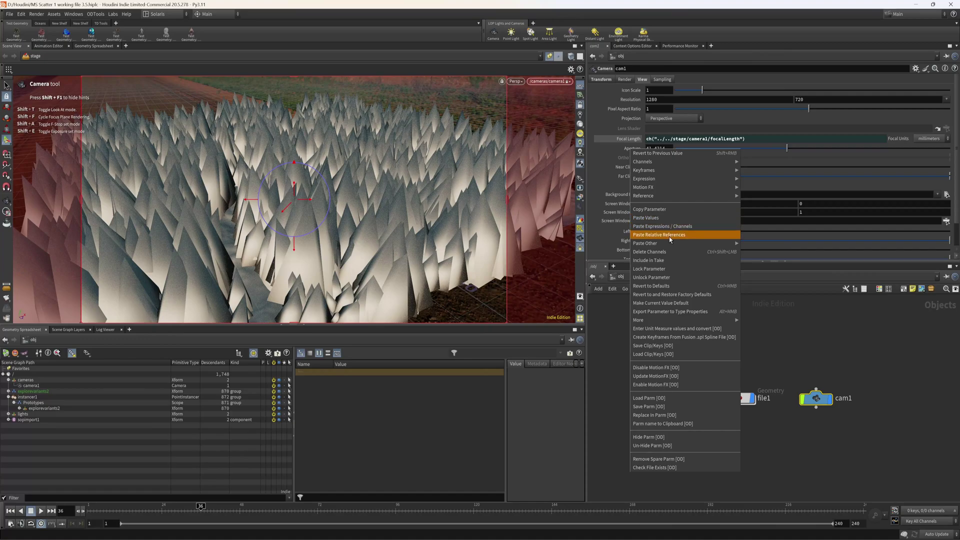
left_click(671, 237)
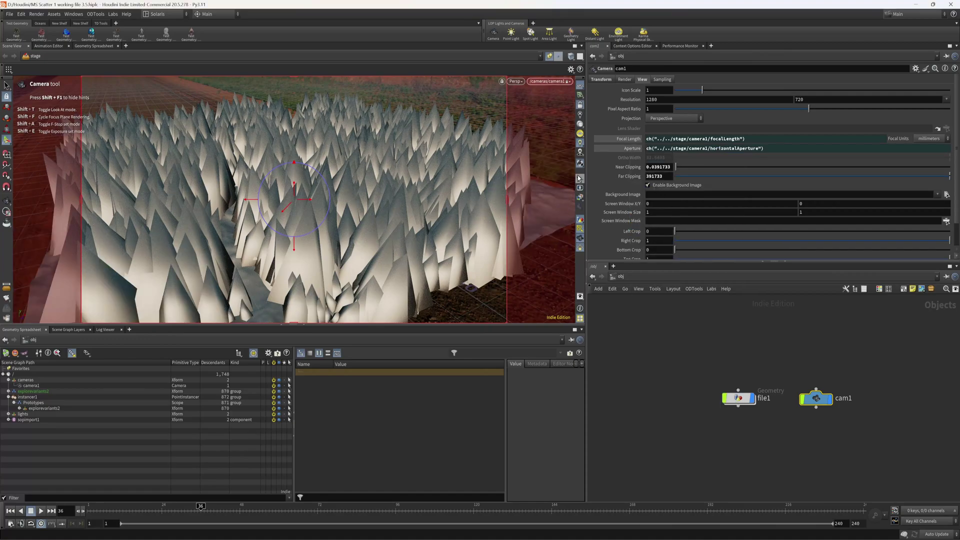
Move camera1 closer so the scattered spikes fill the camera frame
key("space")
left_click_drag(314, 140, 362, 195)
key("Return")
key("Escape")
key("Return")
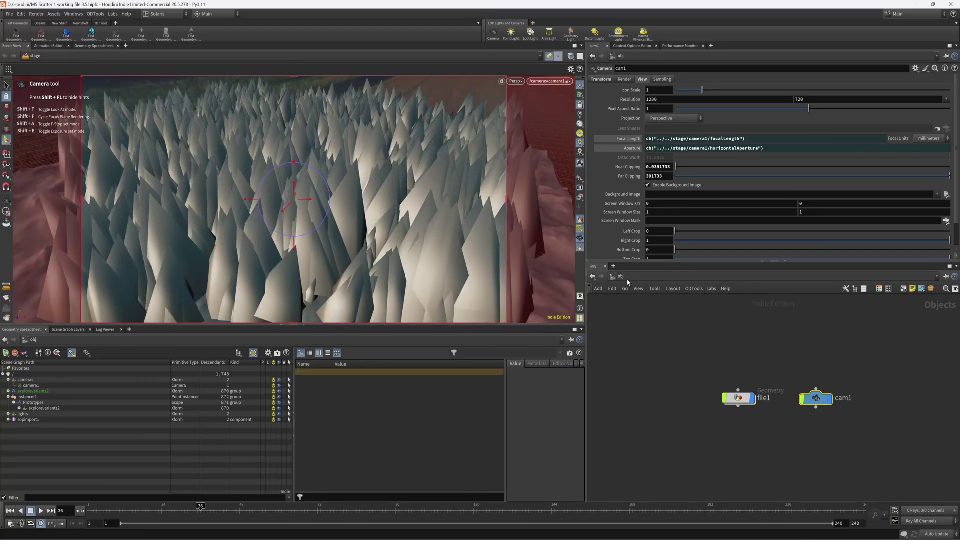
Open file1's network and toggle Back Face Culling on and off in MS_Scatter's Camera Frustum settings
left_click(633, 277)
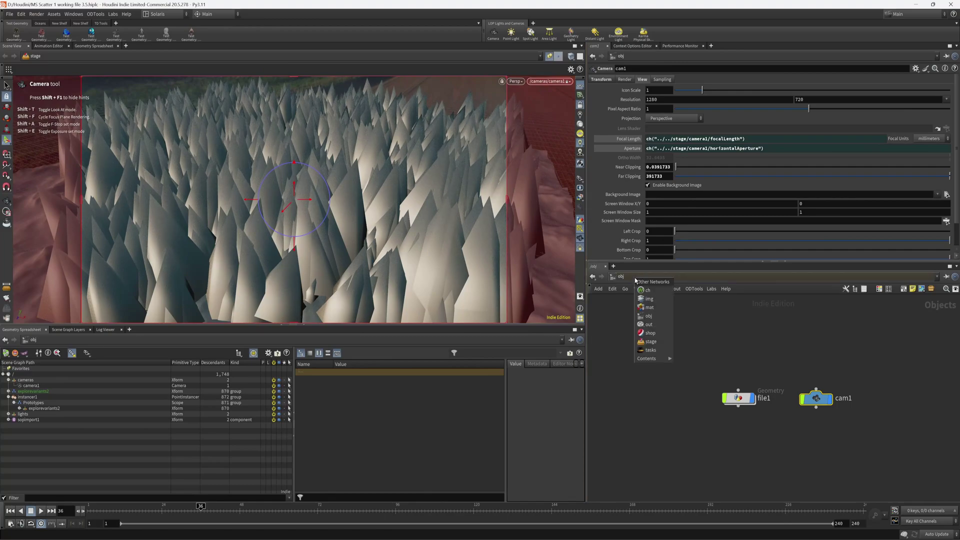
left_click(648, 315)
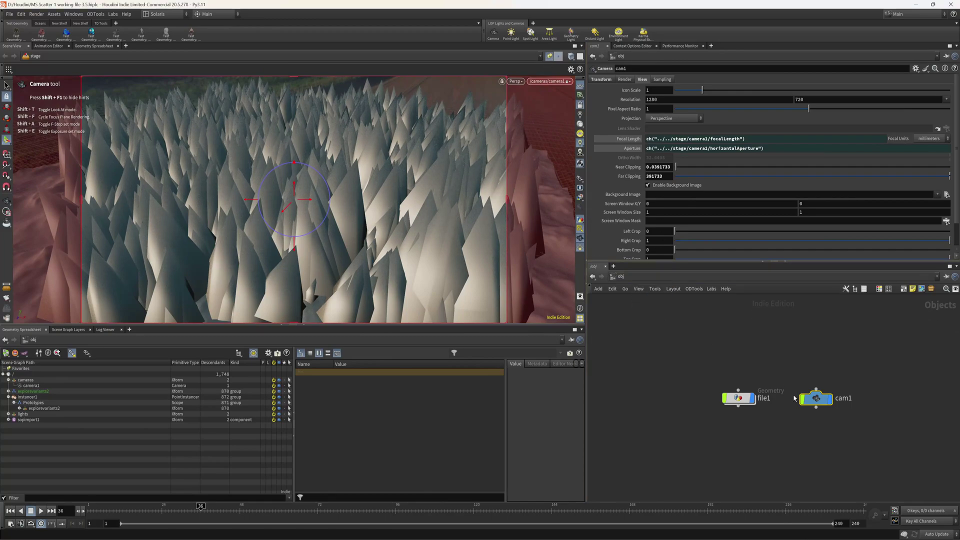
double_click(738, 398)
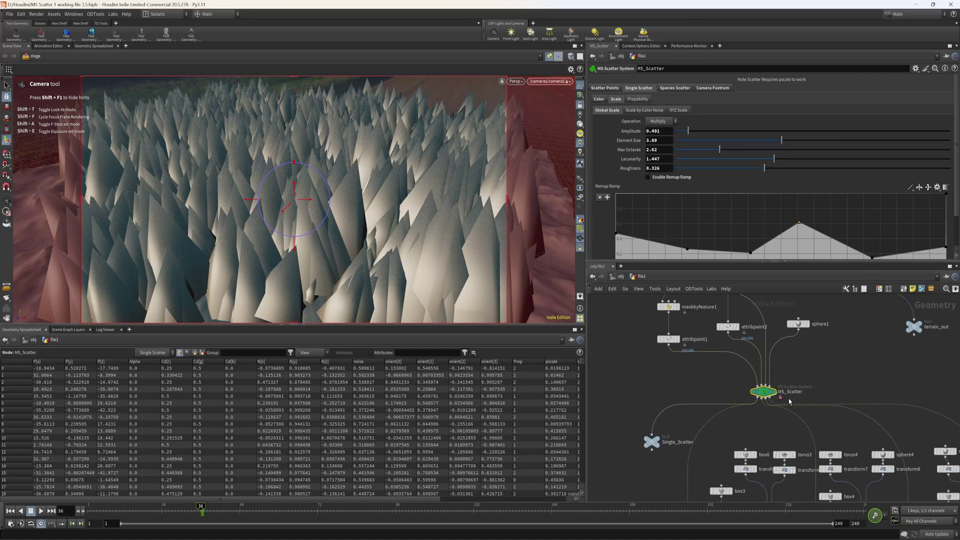
left_click(715, 88)
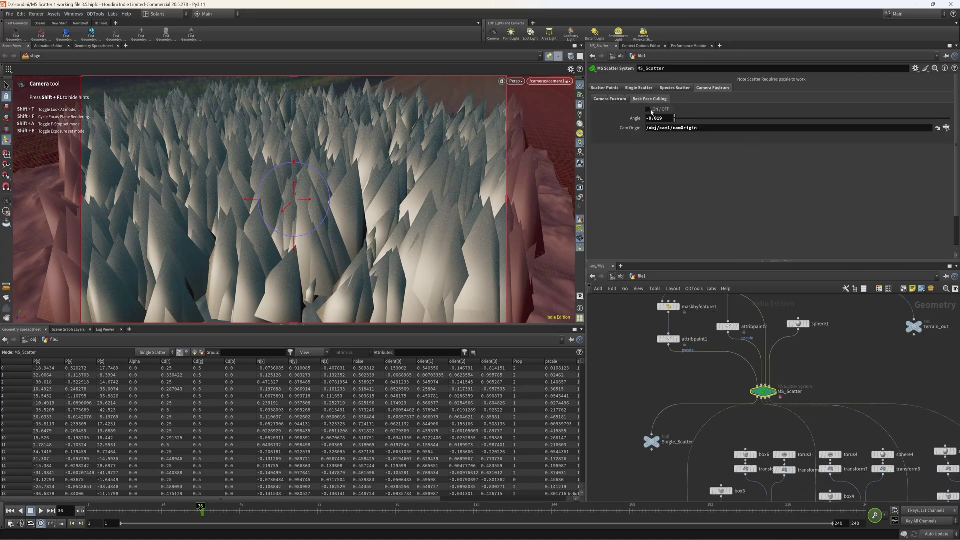
left_click(648, 109)
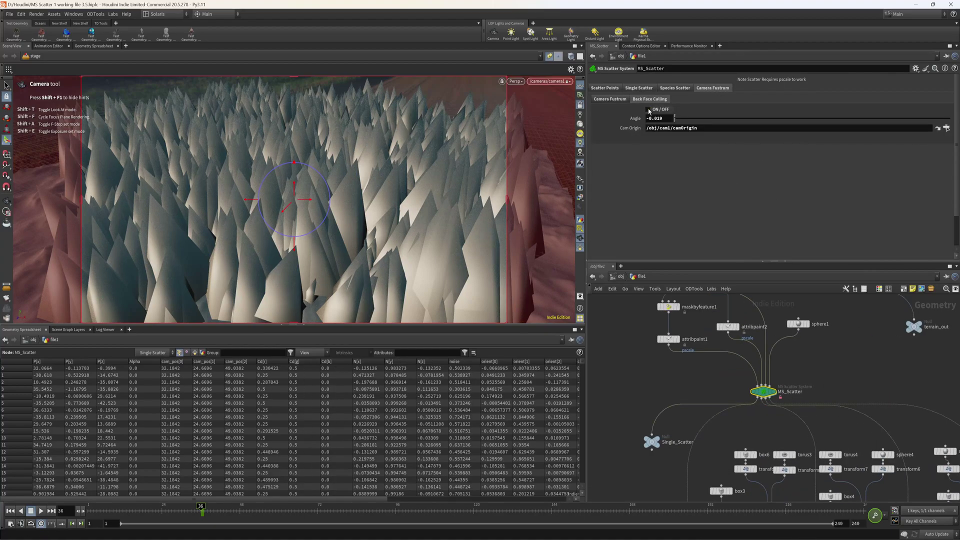
Set MS_Scatter's camera frustum Padding to 0.25 in both fields and its Distance to 60
left_click(616, 99)
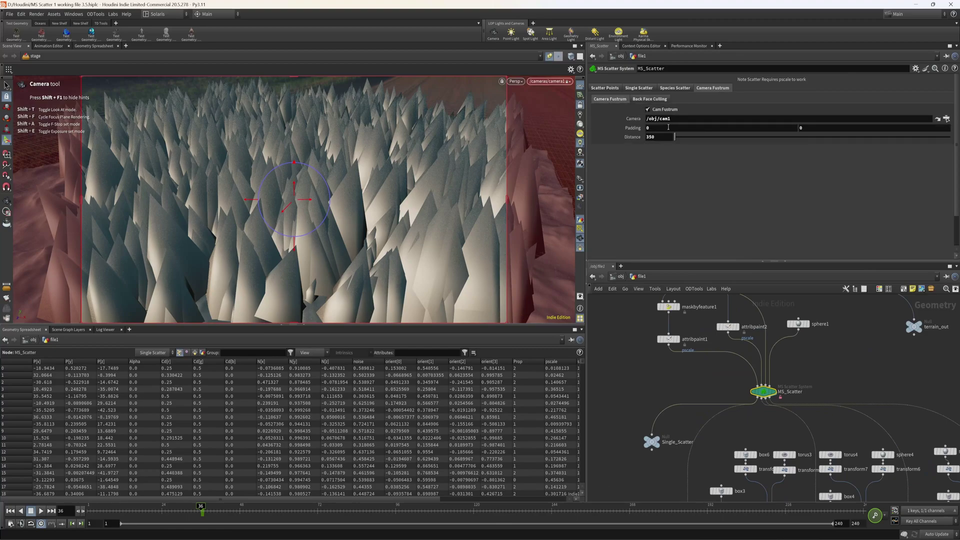
mouse_move(652, 128)
middle_mouse_down()
mouse_move(661, 127)
mouse_move(652, 130)
middle_mouse_up()
left_click(658, 129)
type("0.")
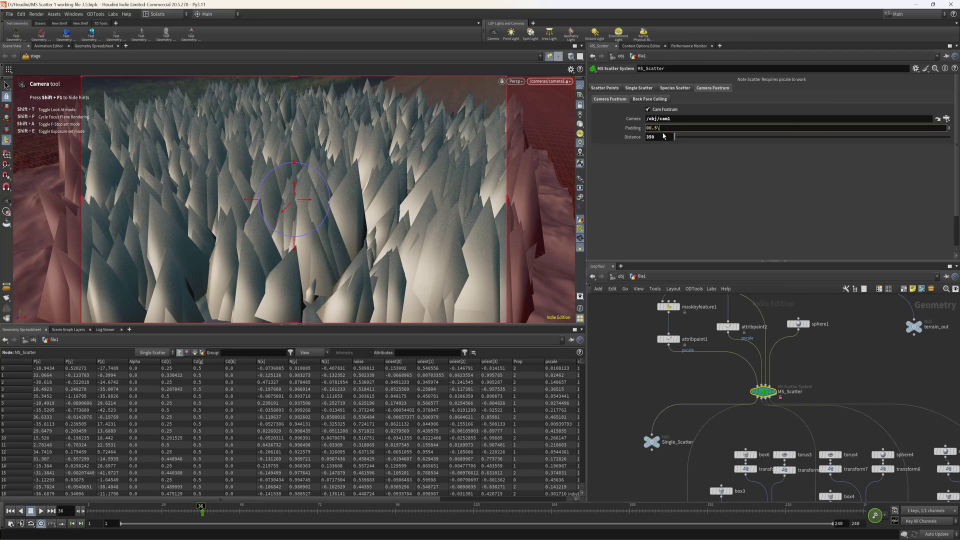
type("5")
key("Tab")
type(".25")
key("Tab")
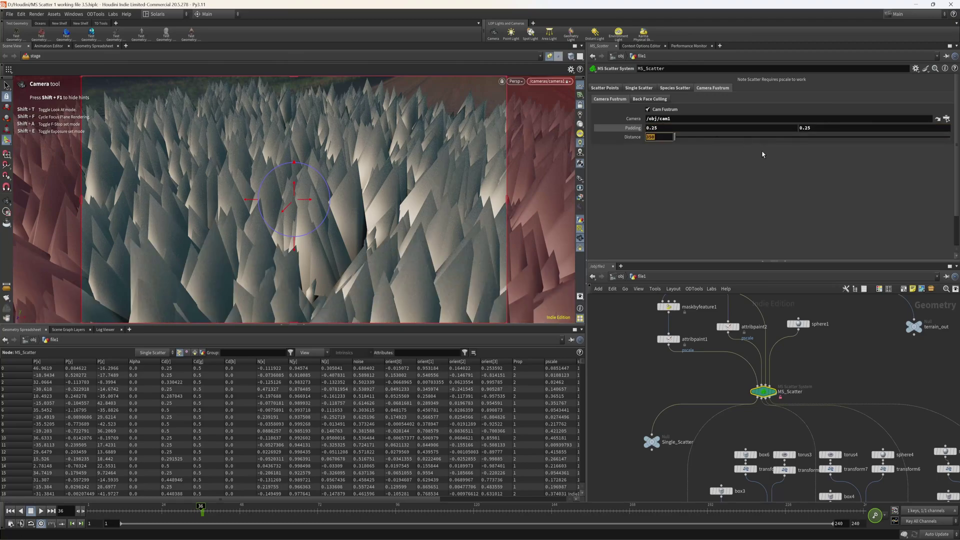
type("60")
key("Return")
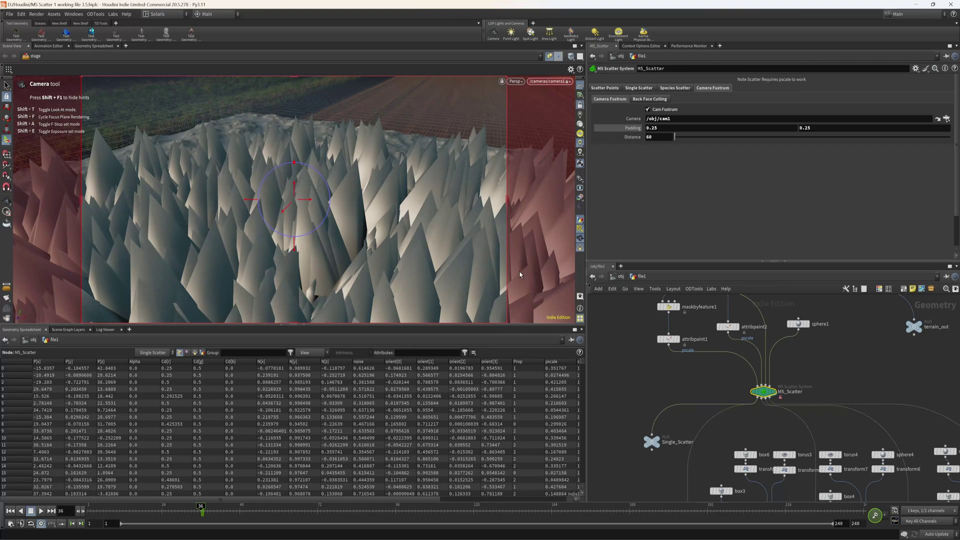
Return to the stage network and spread out the four MT_PM_V126_Abies_concolor sublayer nodes, 01_03 to 01_06, above addvariant1
scroll(726, 402, "down", 5)
scroll(688, 366, "up", 3)
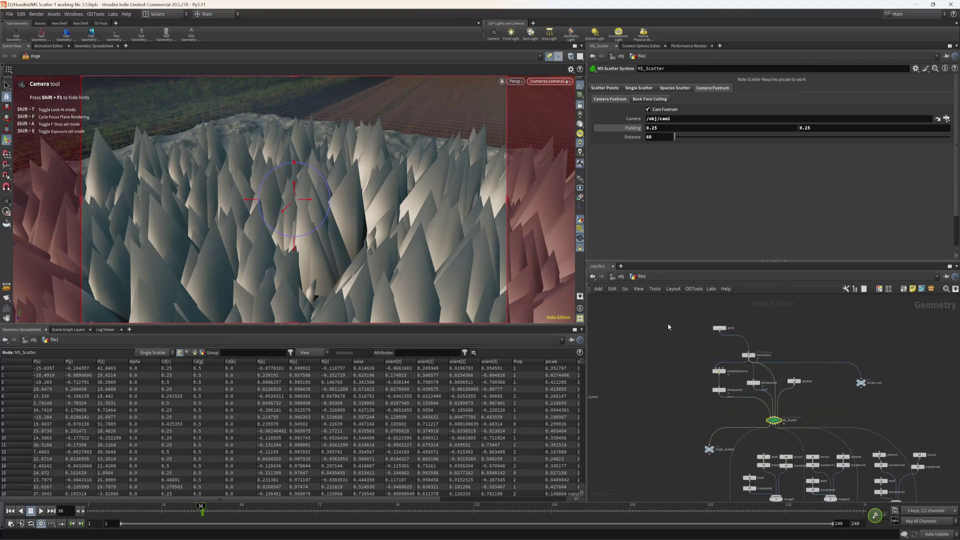
left_click(620, 276)
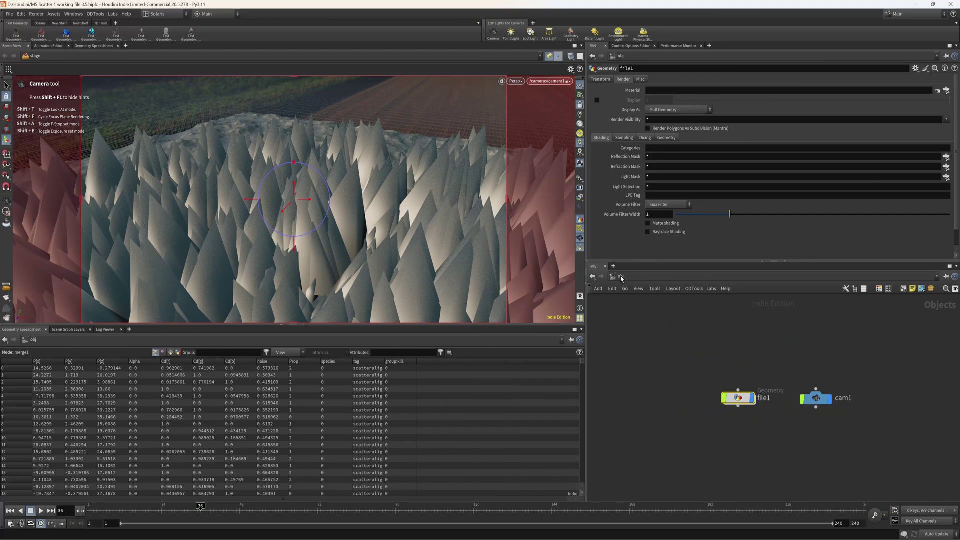
left_click(619, 276)
left_click(634, 338)
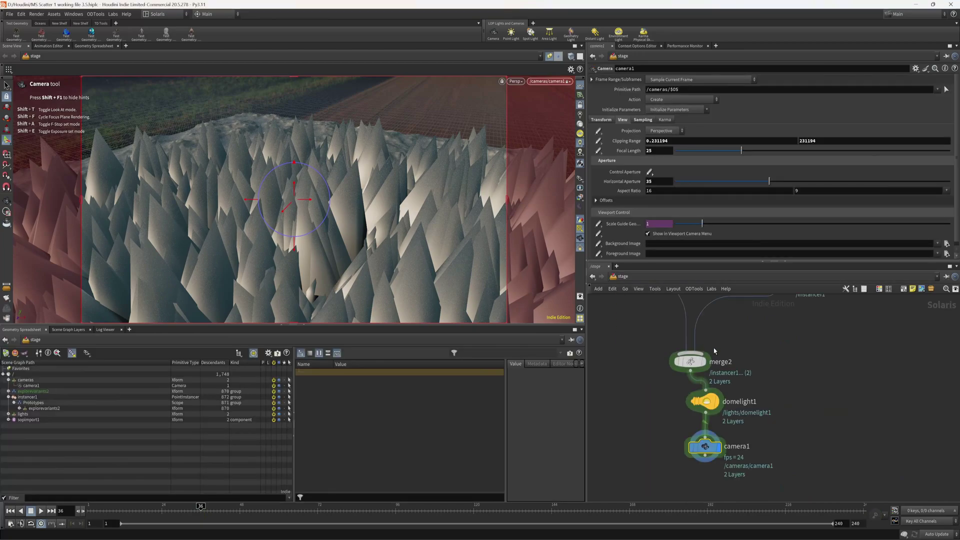
scroll(707, 399, "down", 3)
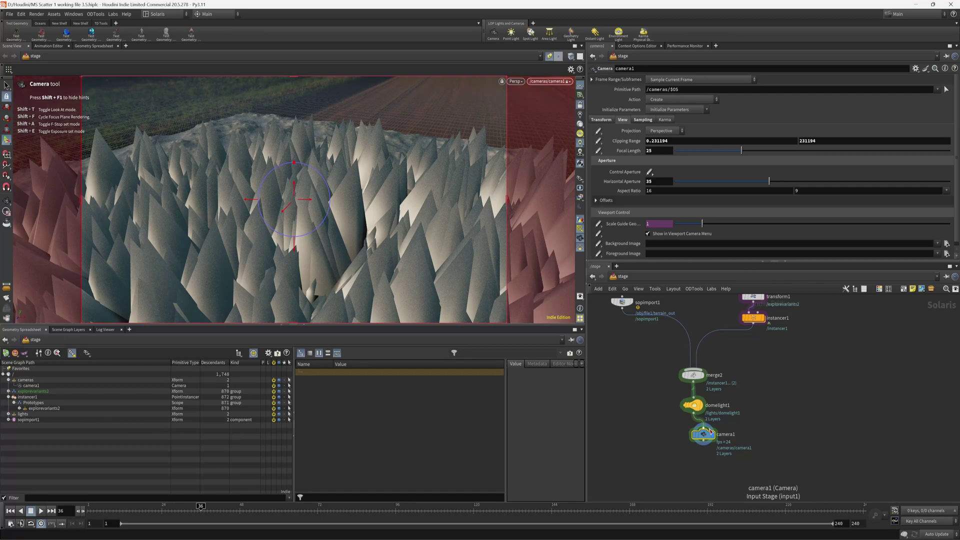
middle_click_drag(751, 401, 743, 458)
scroll(744, 458, "down", 2)
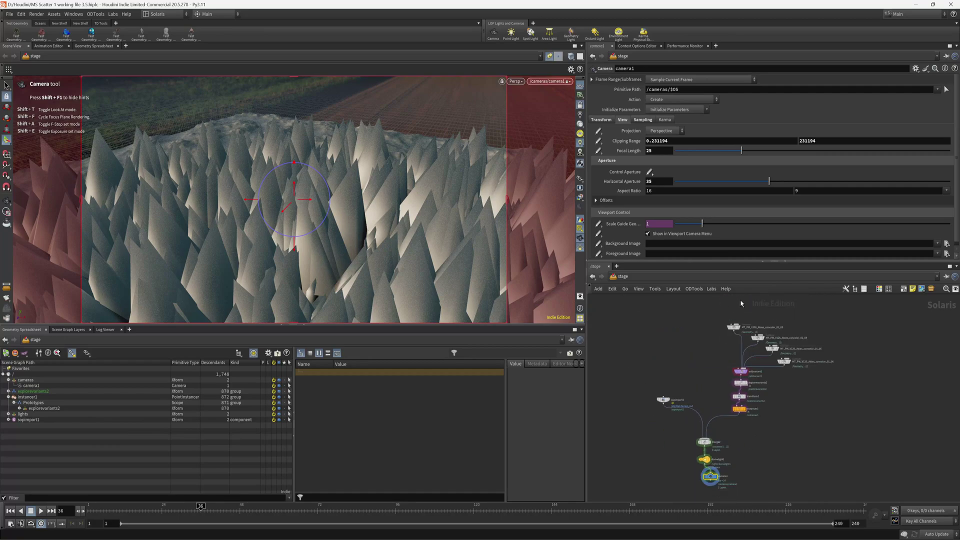
scroll(773, 324, "up", 5)
left_click_drag(679, 326, 632, 353)
left_click_drag(732, 351, 689, 321)
left_click_drag(765, 377, 776, 346)
left_click_drag(790, 398, 812, 372)
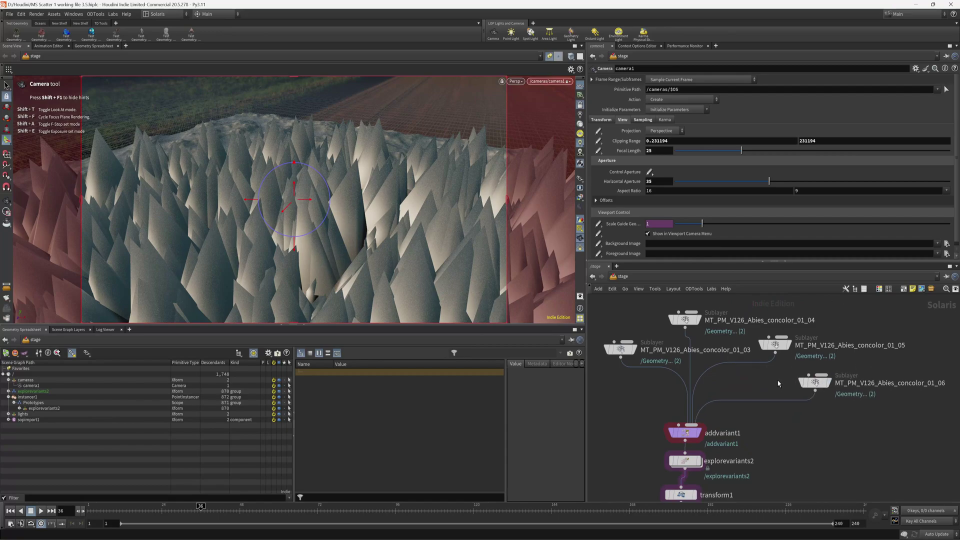
Select addvariant1 and examine its variant set and input list
scroll(729, 394, "up", 2)
left_click(695, 413)
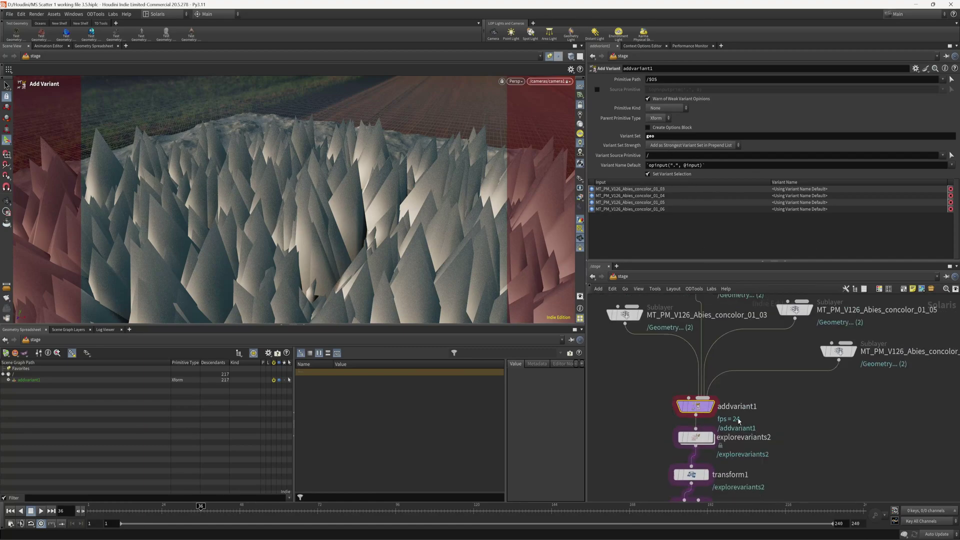
Select explorevariants2 below addvariant1 and examine its variant set filter, mode and layout settings
scroll(678, 440, "down", 2)
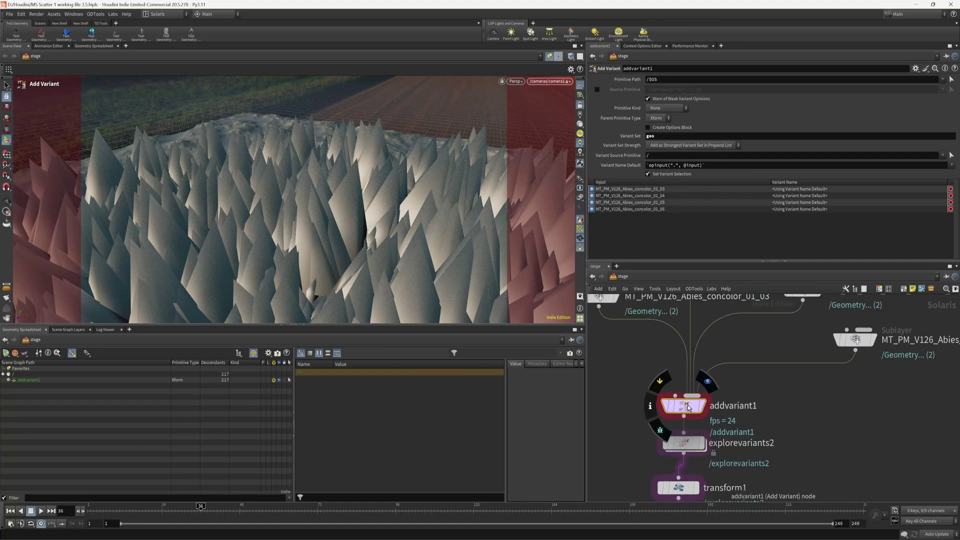
scroll(700, 442, "down", 2)
scroll(701, 442, "up", 2)
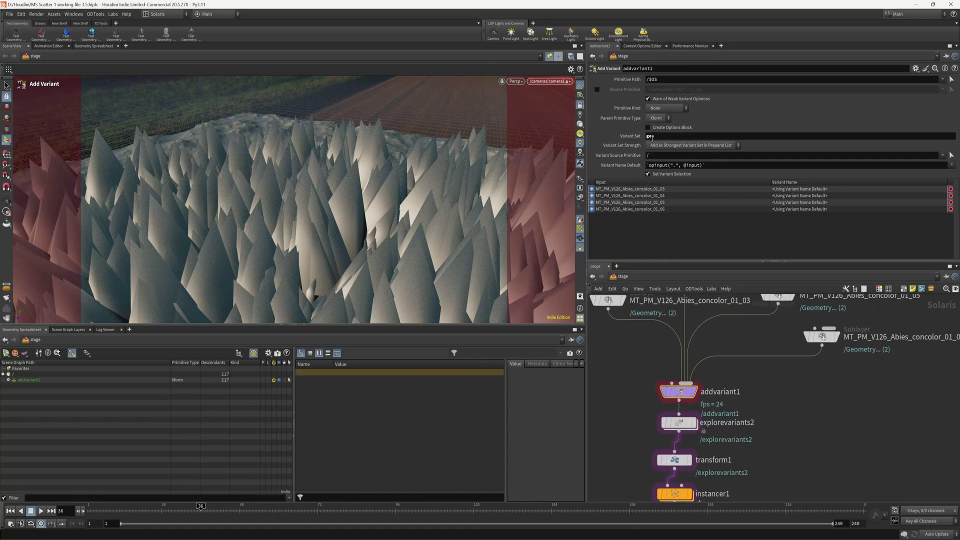
scroll(700, 418, "up", 1)
left_click(698, 421)
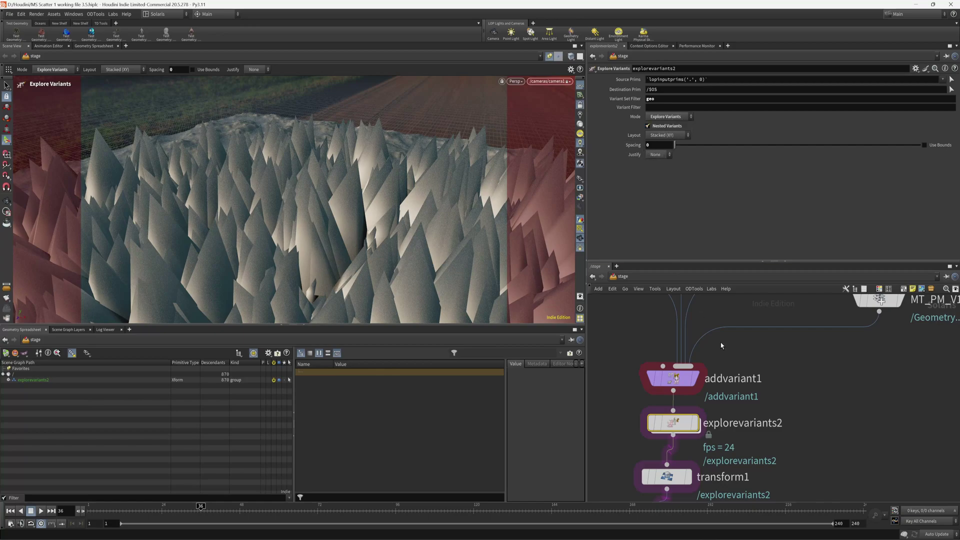
Select instancer1 and review its External SOP path, the Prototype Source choices and the Prototype Index choices
scroll(721, 345, "down", 3)
scroll(693, 447, "up", 3)
left_click(686, 477)
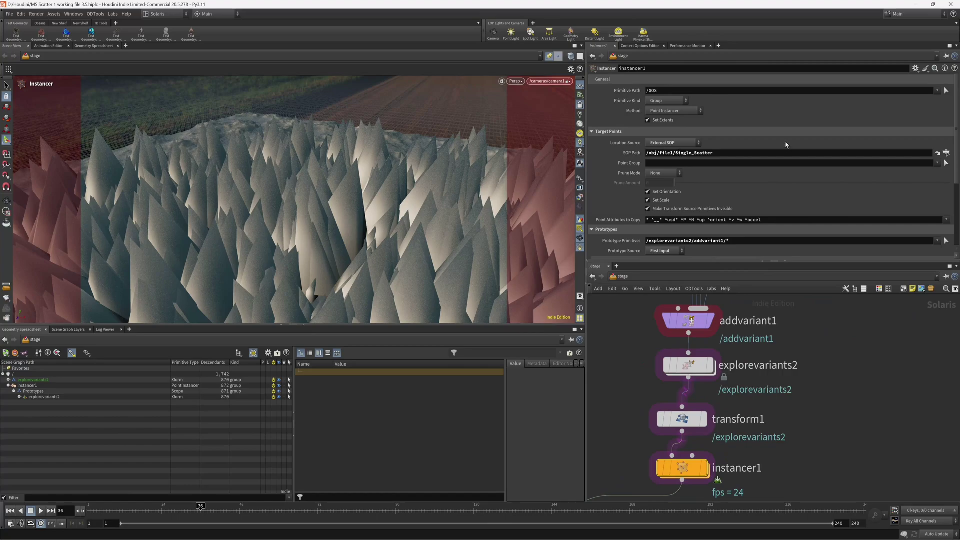
scroll(748, 164, "down", 4)
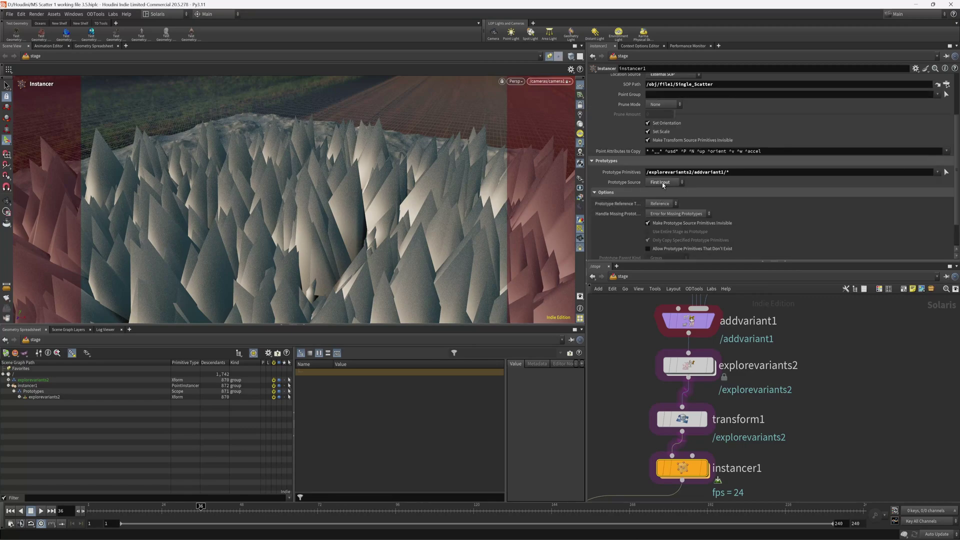
left_click(662, 182)
left_click(663, 191)
scroll(749, 194, "down", 3)
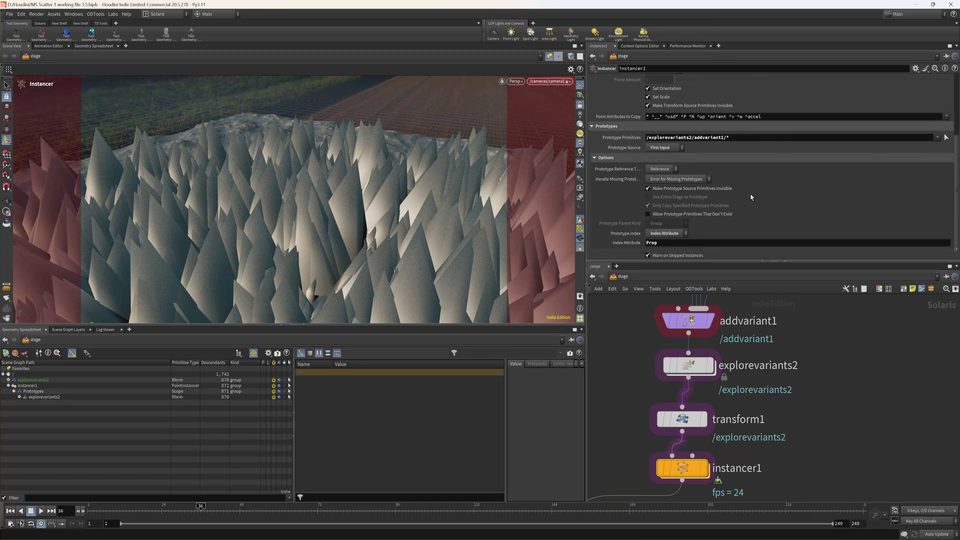
left_click(664, 235)
left_click(663, 258)
Tilt the camera view down over the scattered trees and switch the viewport renderer to Karma XPU
scroll(751, 350, "down", 5)
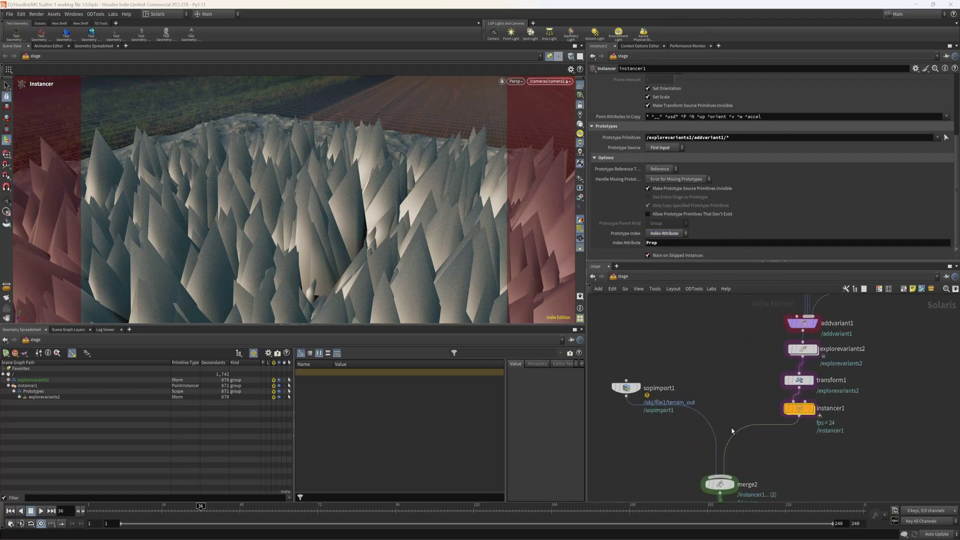
scroll(734, 450, "up", 4)
key("Escape")
right_click_drag(356, 221, 379, 247)
mouse_move(379, 246)
left_mouse_down()
mouse_move(370, 227)
mouse_move(379, 263)
left_mouse_up()
key("Return")
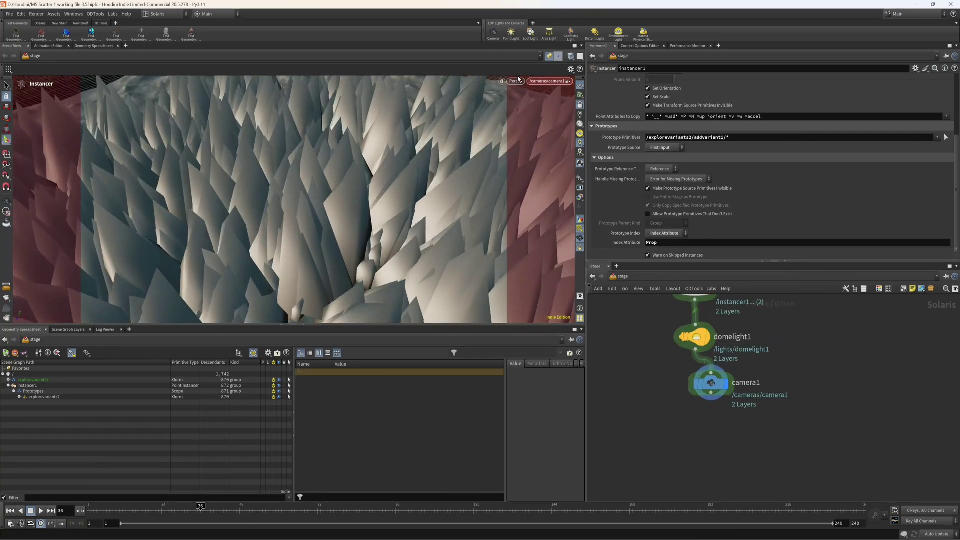
left_click(515, 81)
left_click(533, 130)
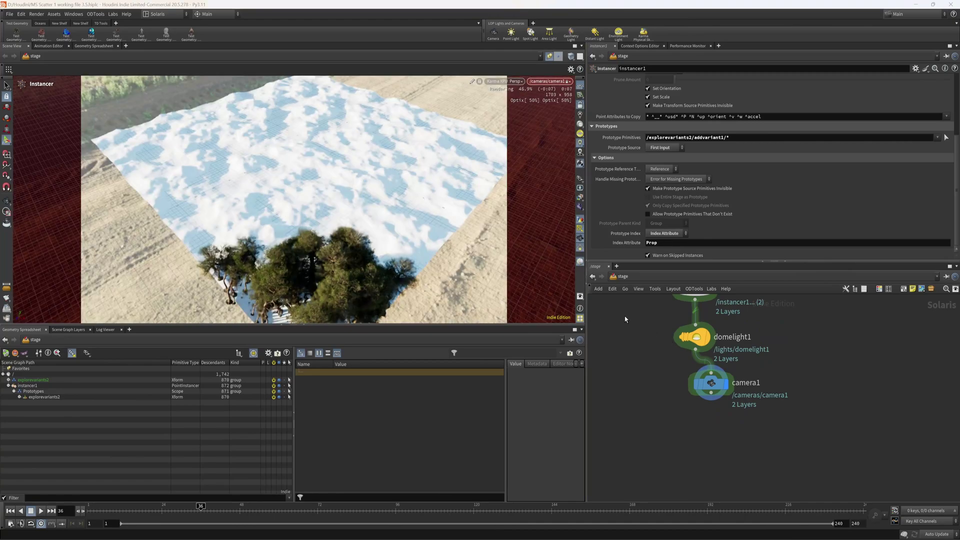
Return to file1's network at object level and review the Single Scatter probability values of MS_Scatter
left_click(622, 276)
left_click(648, 318)
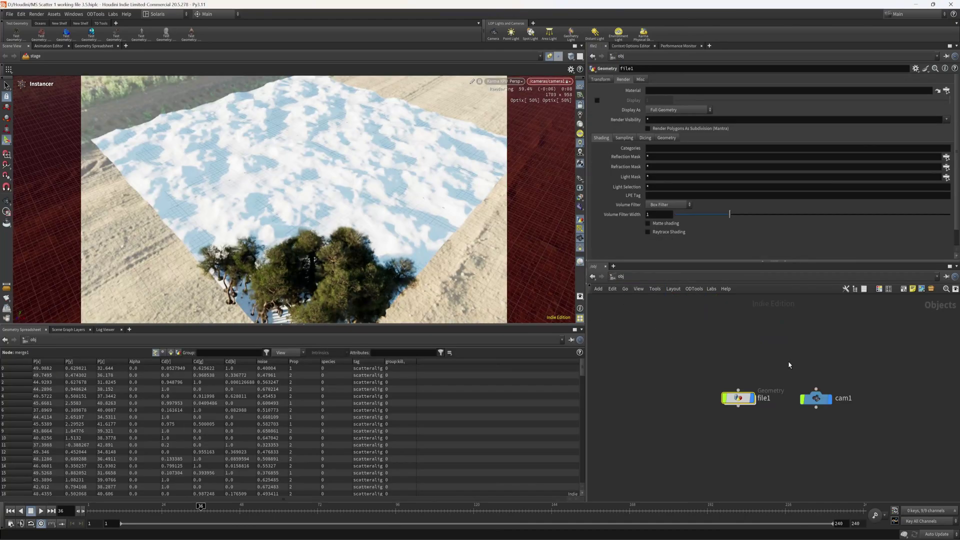
double_click(737, 397)
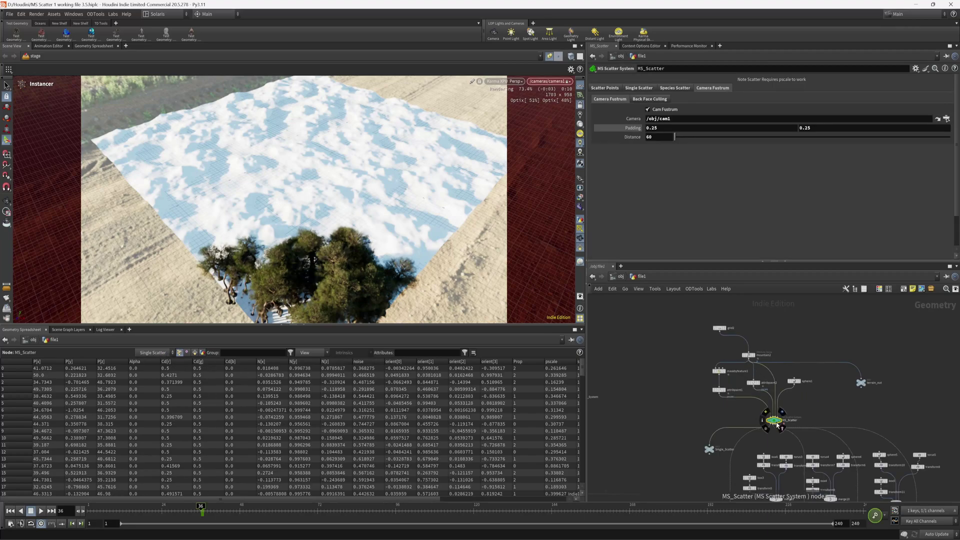
left_click(634, 88)
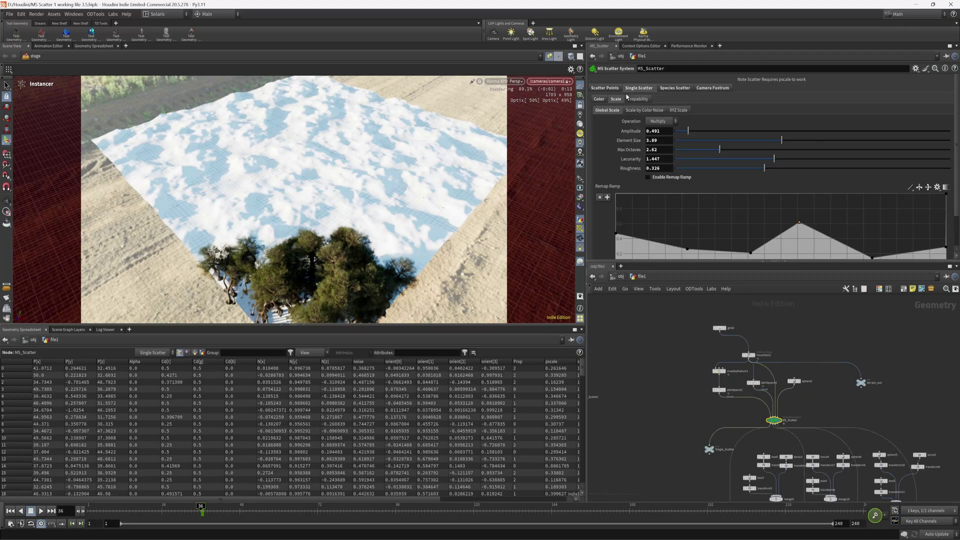
left_click(637, 99)
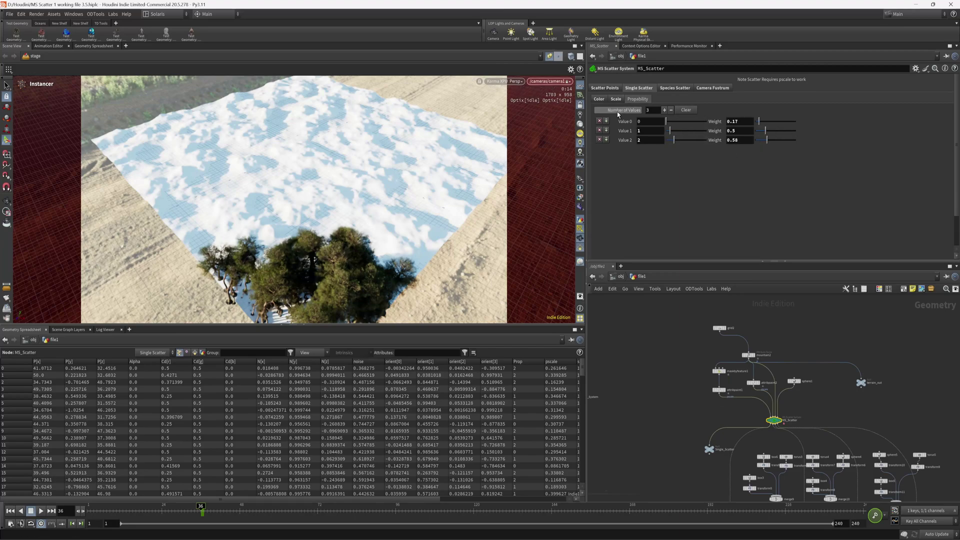
Set MS_Scatter's camera frustum Distance to 200
left_click(712, 88)
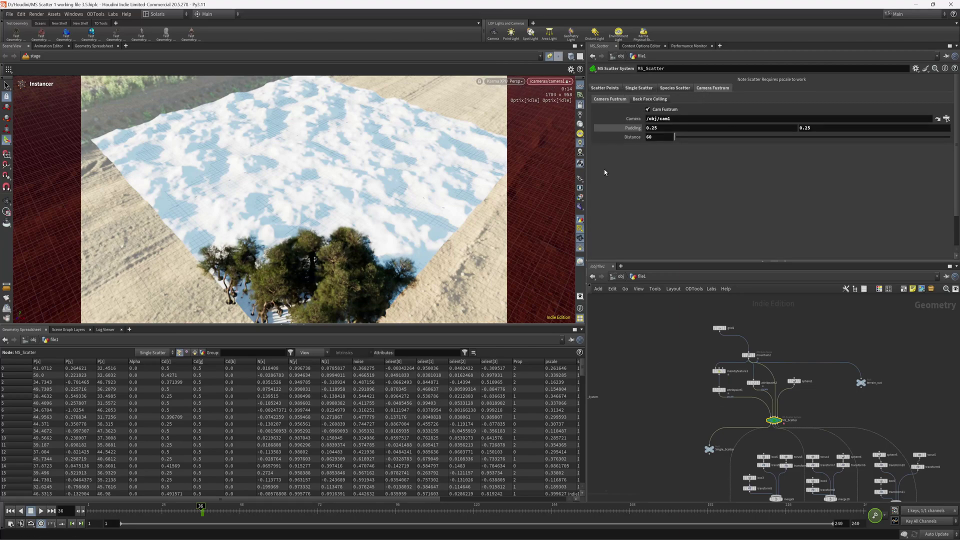
double_click(655, 138)
type("200")
key("Return")
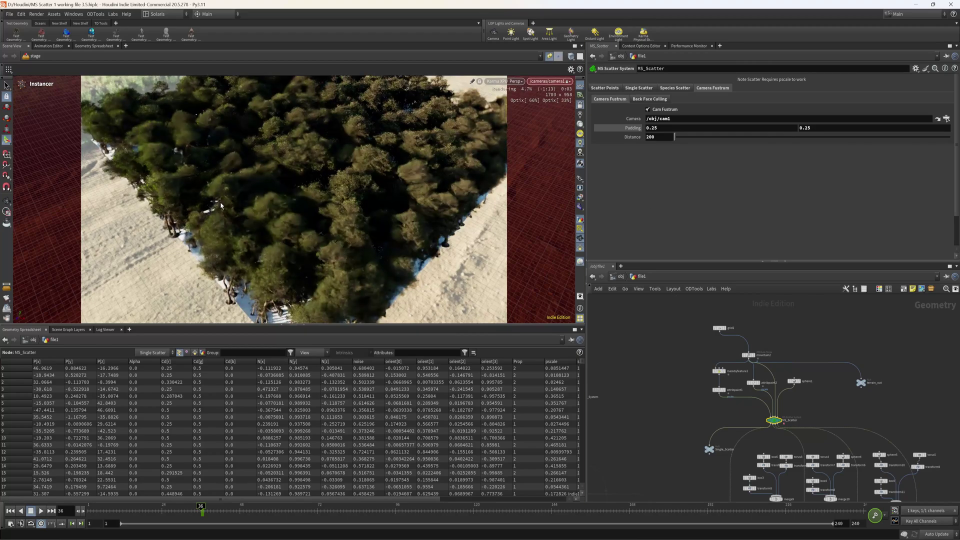
Set the Total Points of MS_Scatter's scatter points to about 1183
left_click(604, 88)
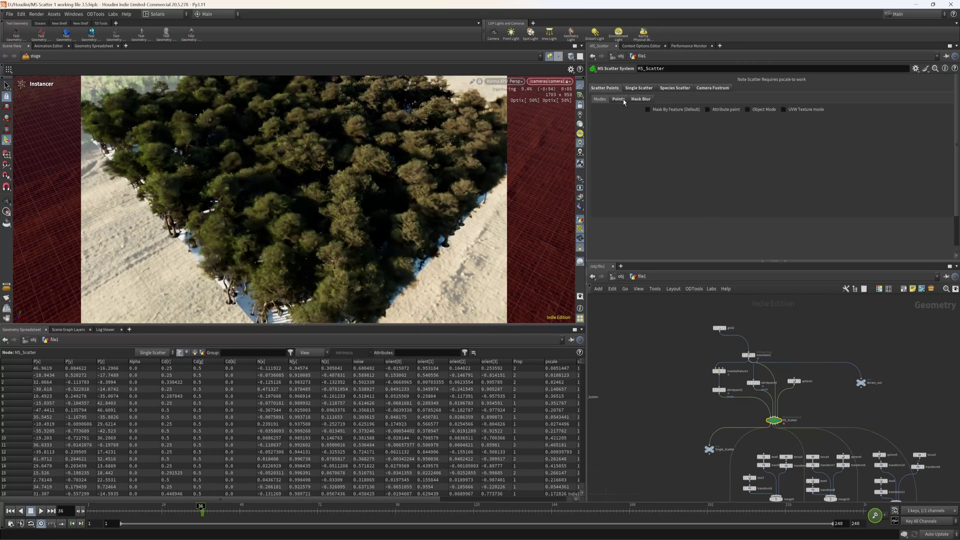
left_click(618, 99)
left_click(677, 110)
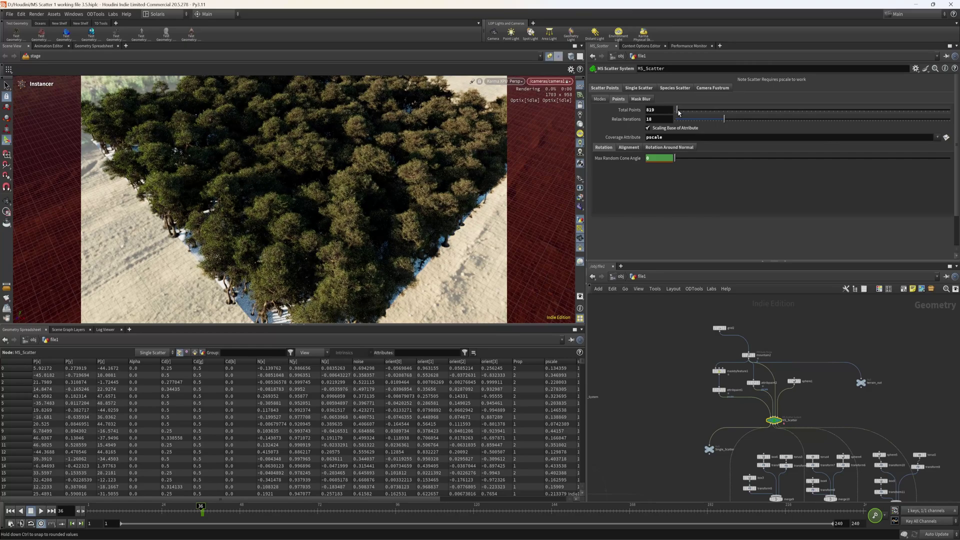
left_click_drag(678, 113, 679, 111)
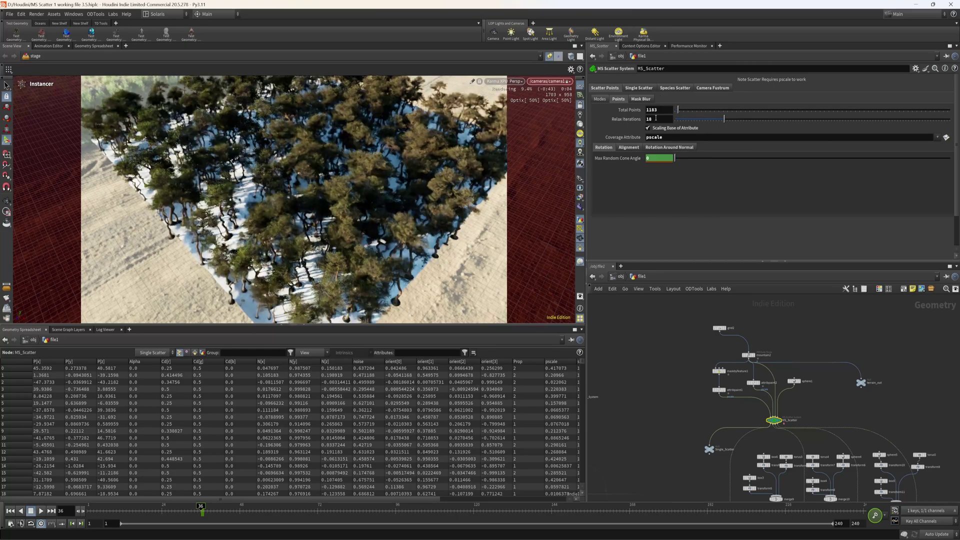